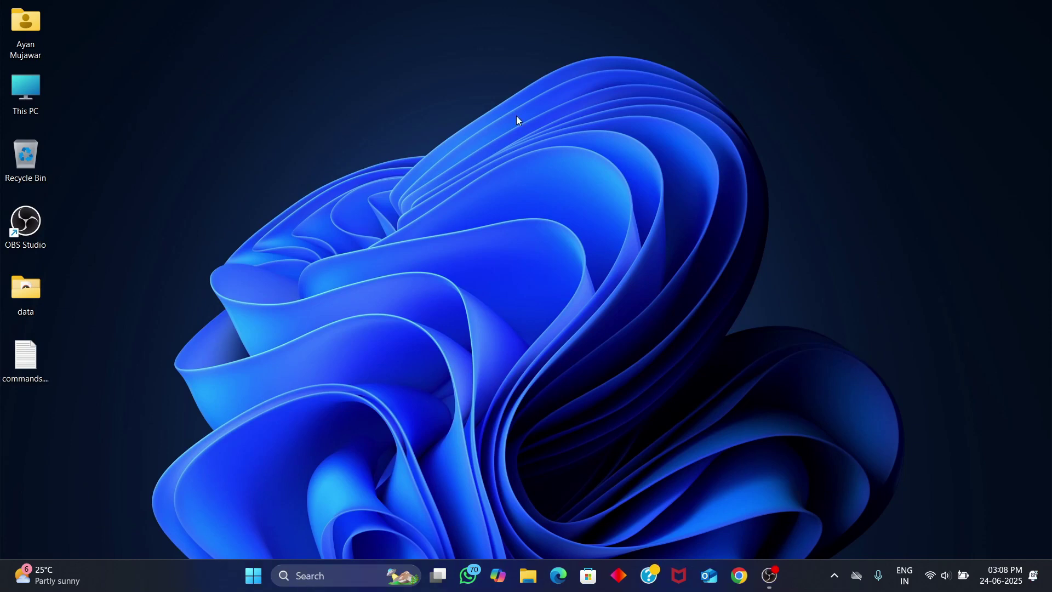
pyautogui.rightClick(516, 117)
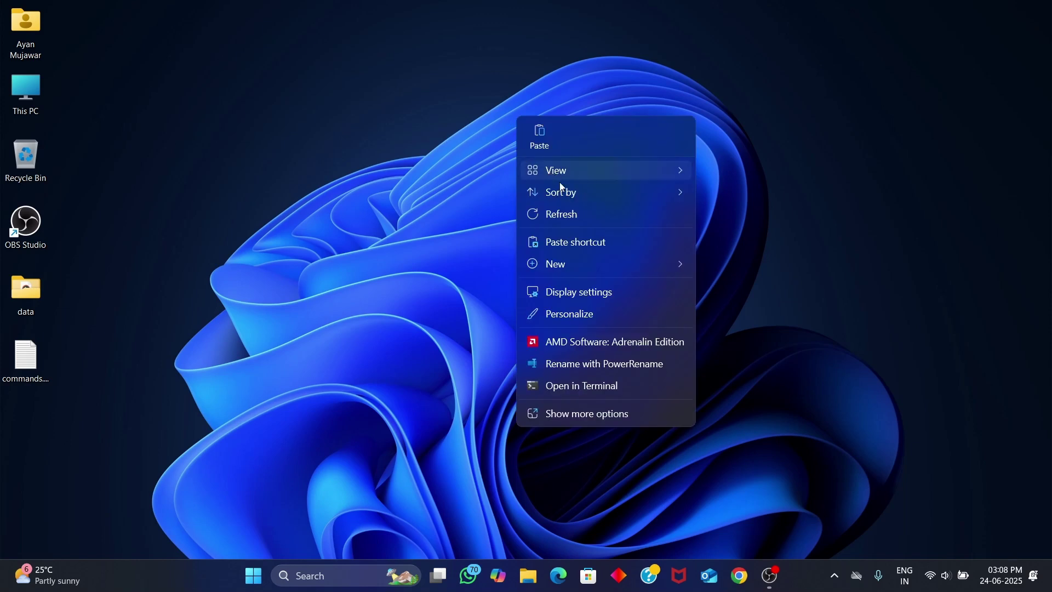
pyautogui.click(570, 217)
pyautogui.rightClick(603, 133)
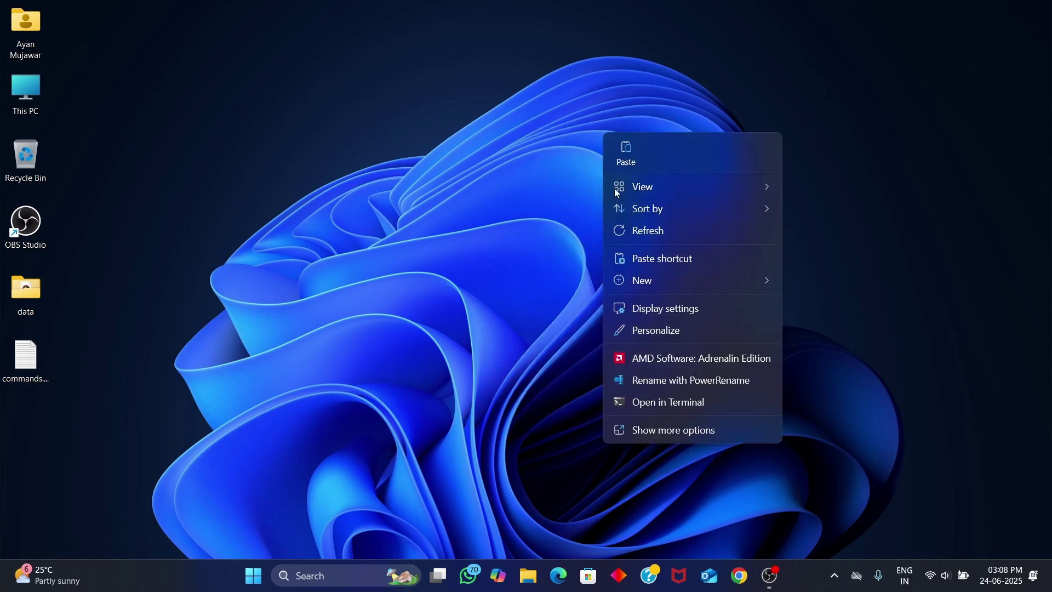
pyautogui.click(636, 227)
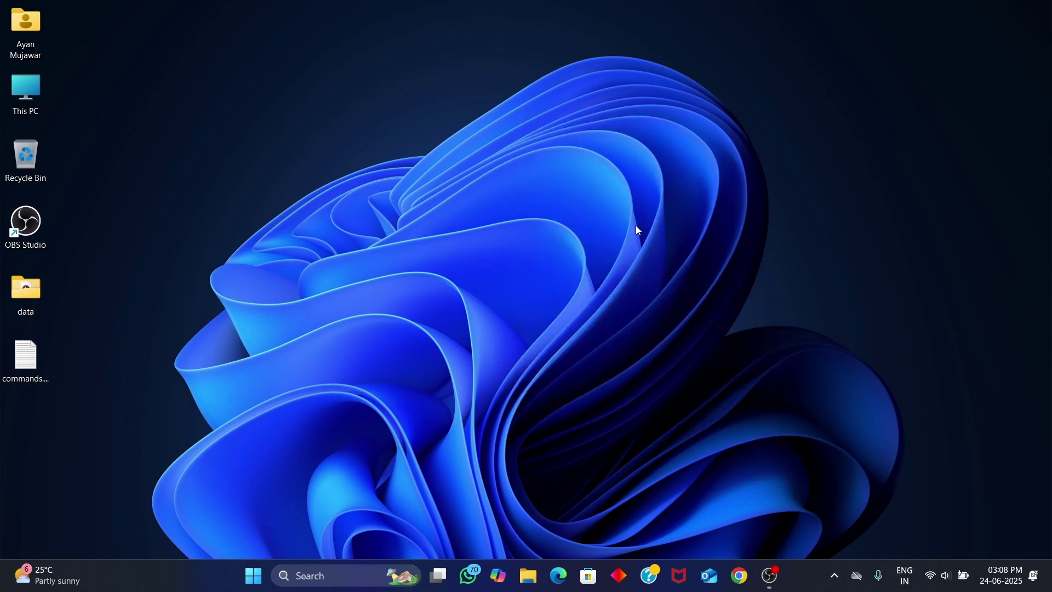
# Open the commands.txt file from the desktop to view the setup steps.
pyautogui.doubleClick(40, 364)
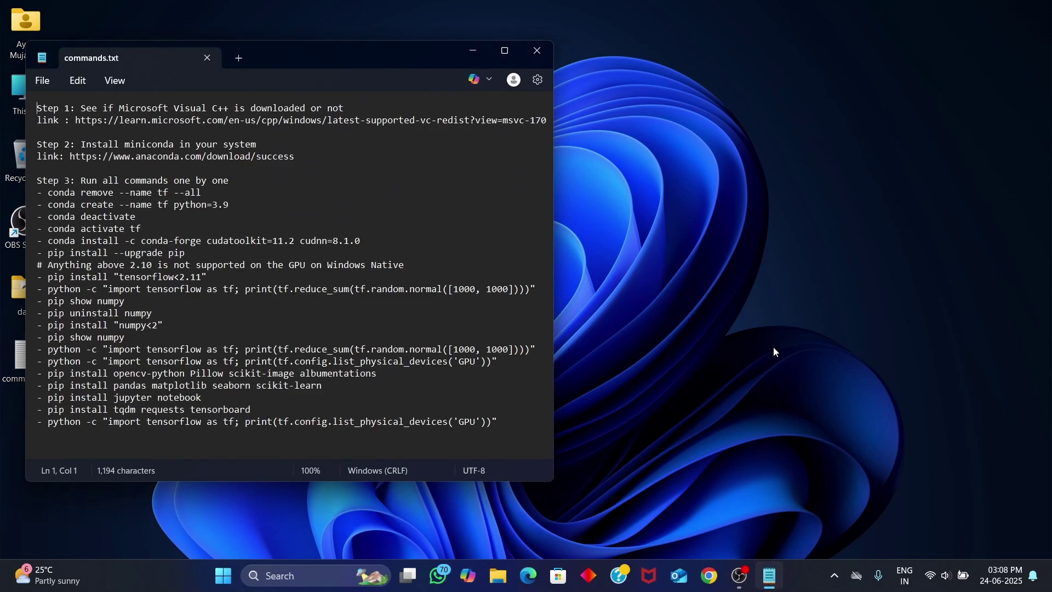
# Open Command Prompt and run nvidia-smi to check the GPU driver and CUDA version, and return to the desktop.
pyautogui.press('super')
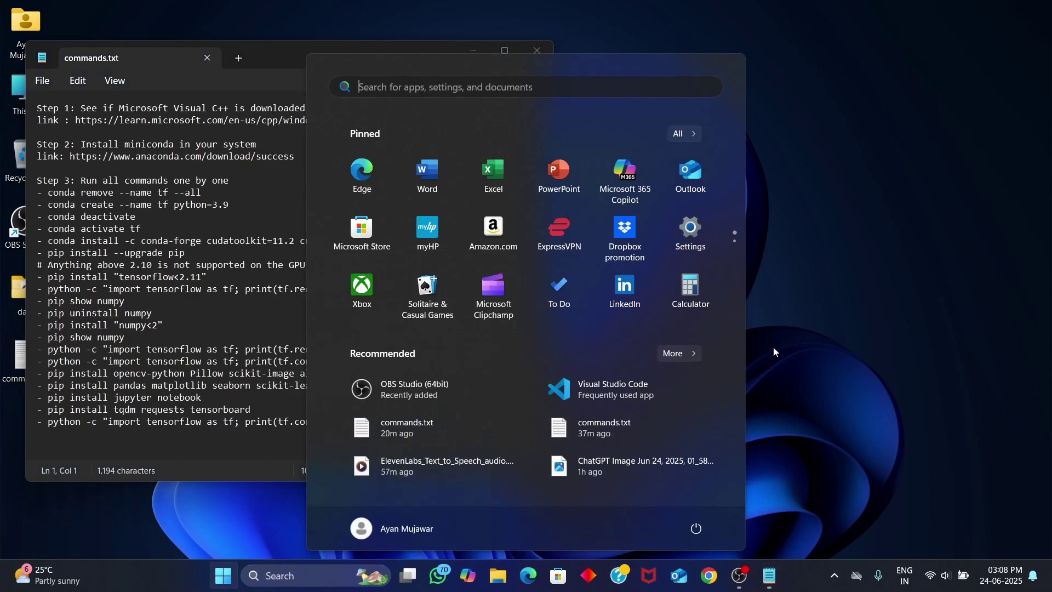
pyautogui.write('cmd')
pyautogui.press('Return')
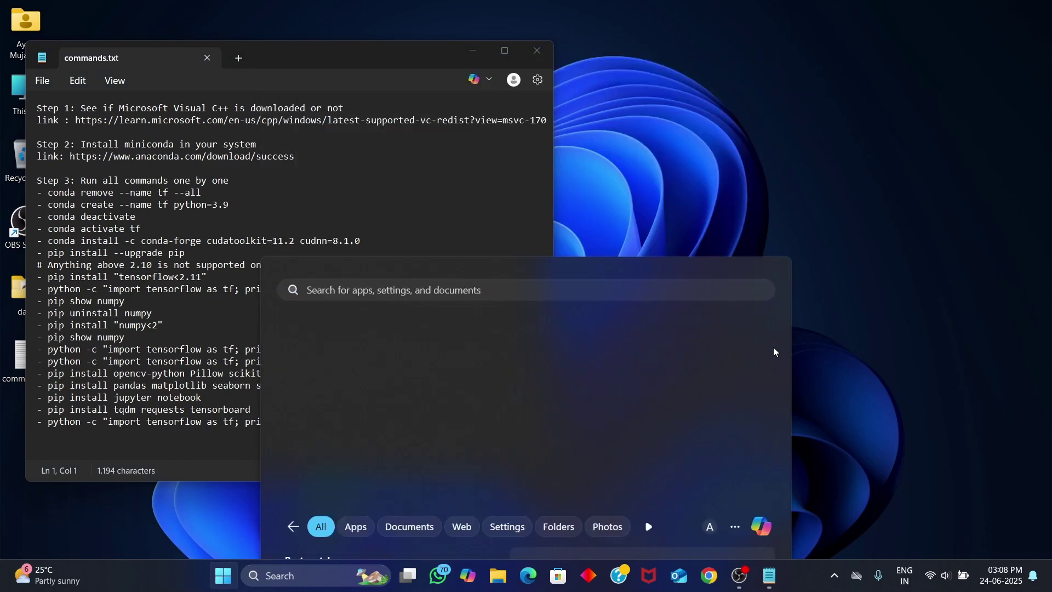
pyautogui.write('n')
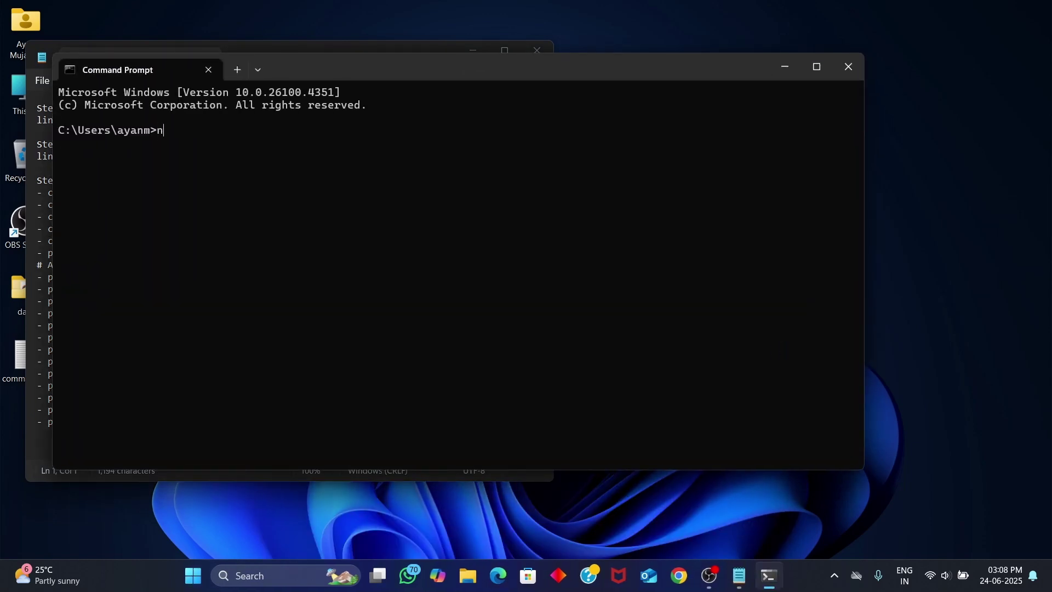
pyautogui.write('vidia-smi')
pyautogui.press('Return')
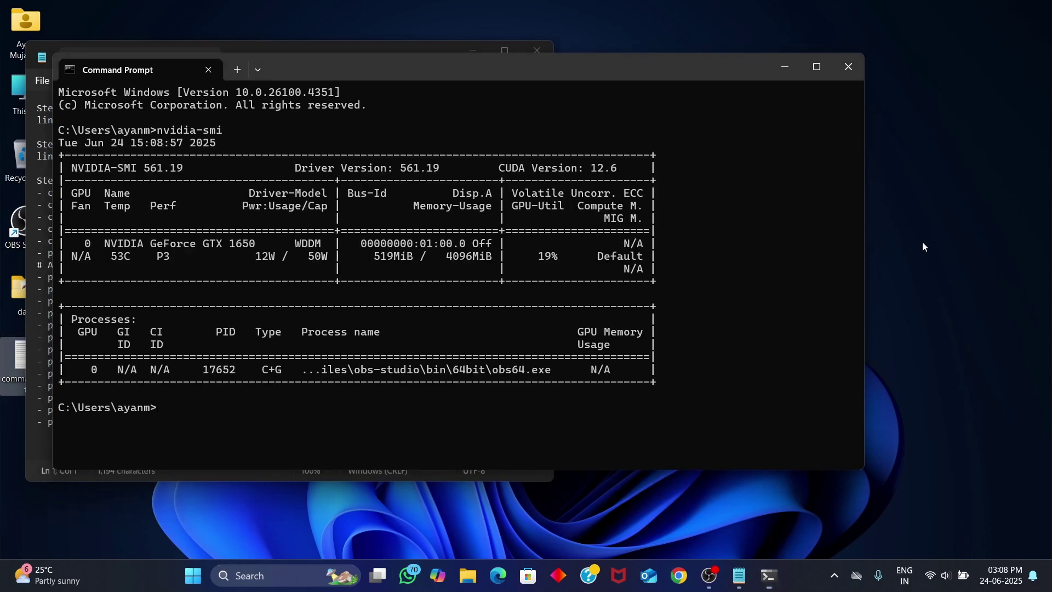
pyautogui.press('super+d')
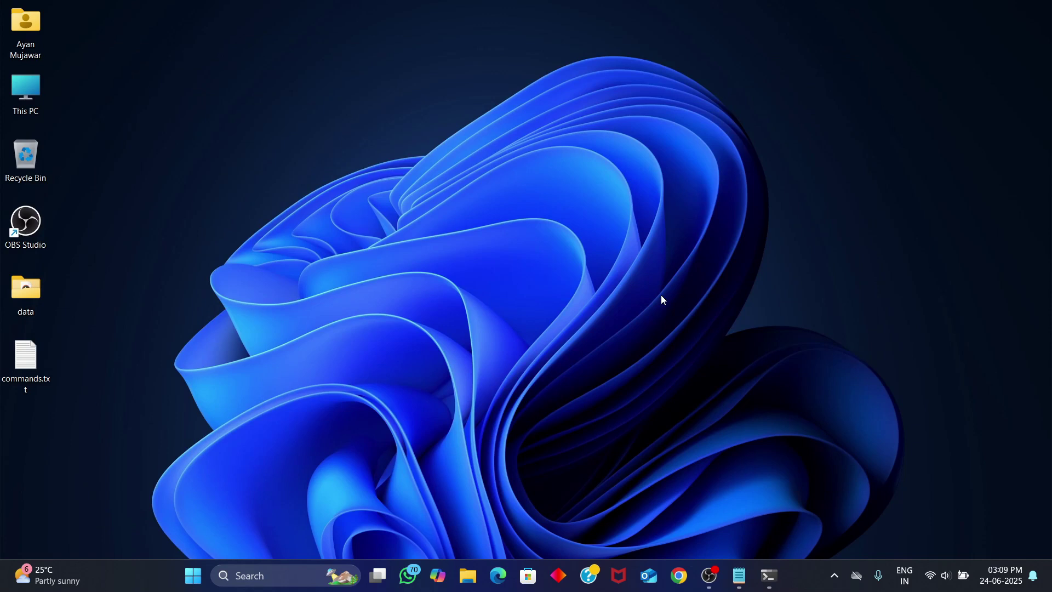
# Open Control Panel and bring up its list of installed programs.
pyautogui.press('super')
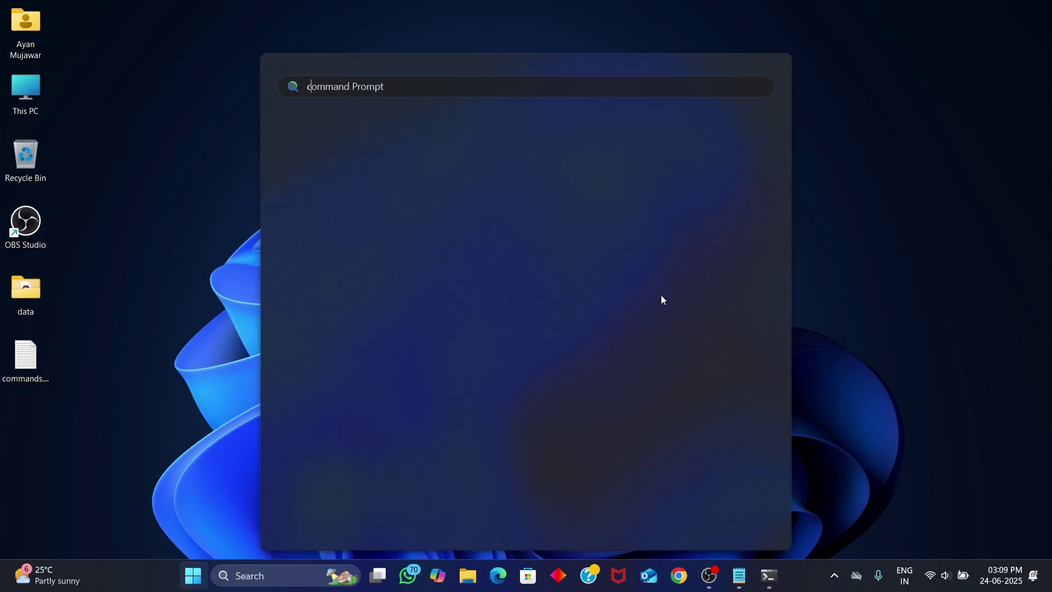
pyautogui.write('com')
pyautogui.press('BackSpace')
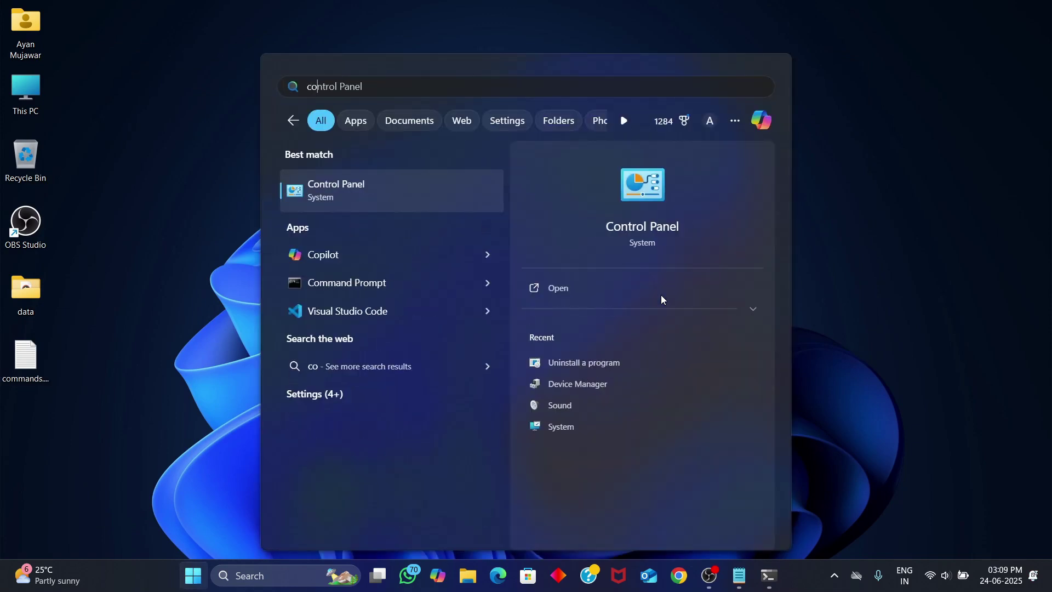
pyautogui.press('Down')
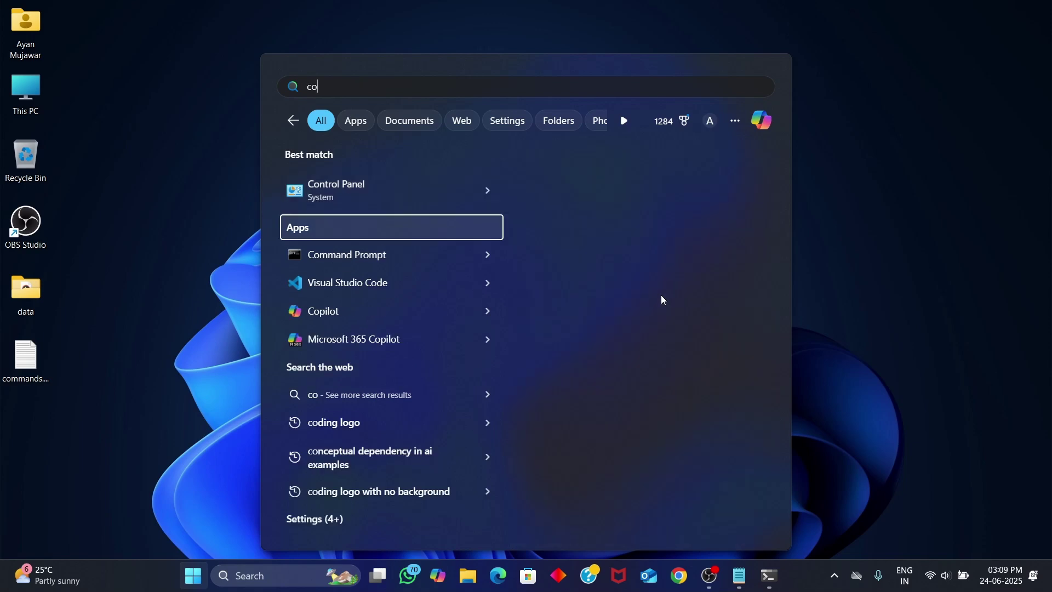
pyautogui.press('Up')
pyautogui.press('Return')
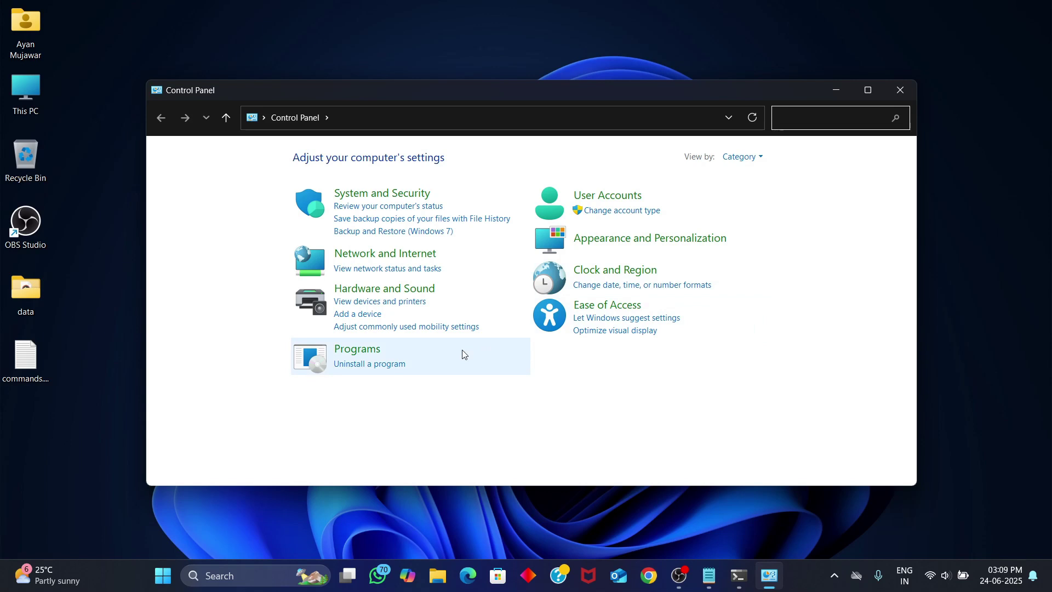
pyautogui.click(384, 365)
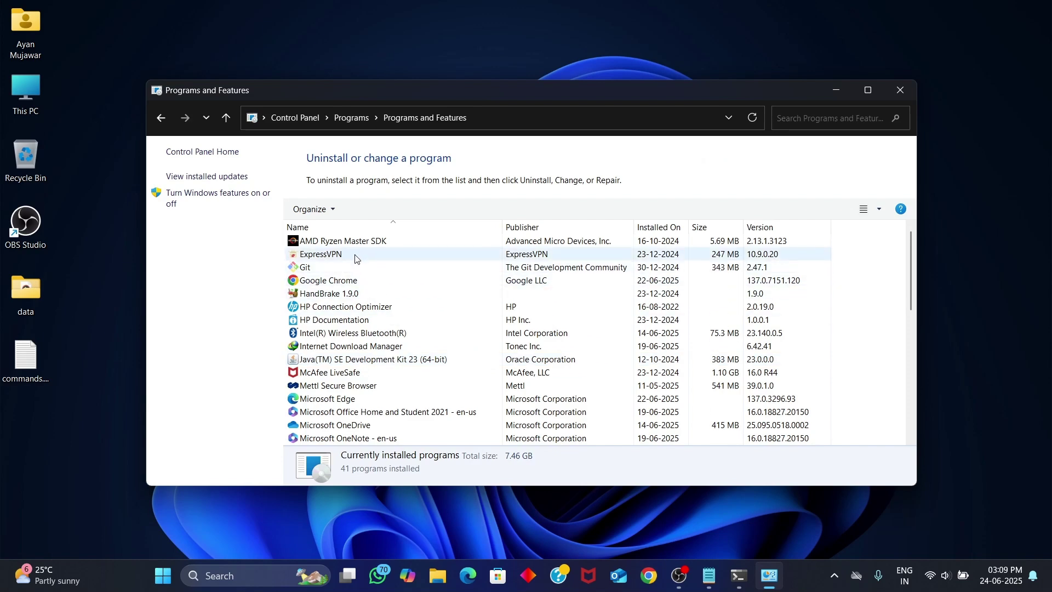
# Check the installed programs for Microsoft Visual C++ Redistributable entries and close the window.
pyautogui.scroll(-2, 337, 321)
pyautogui.scroll(-2, 337, 321)
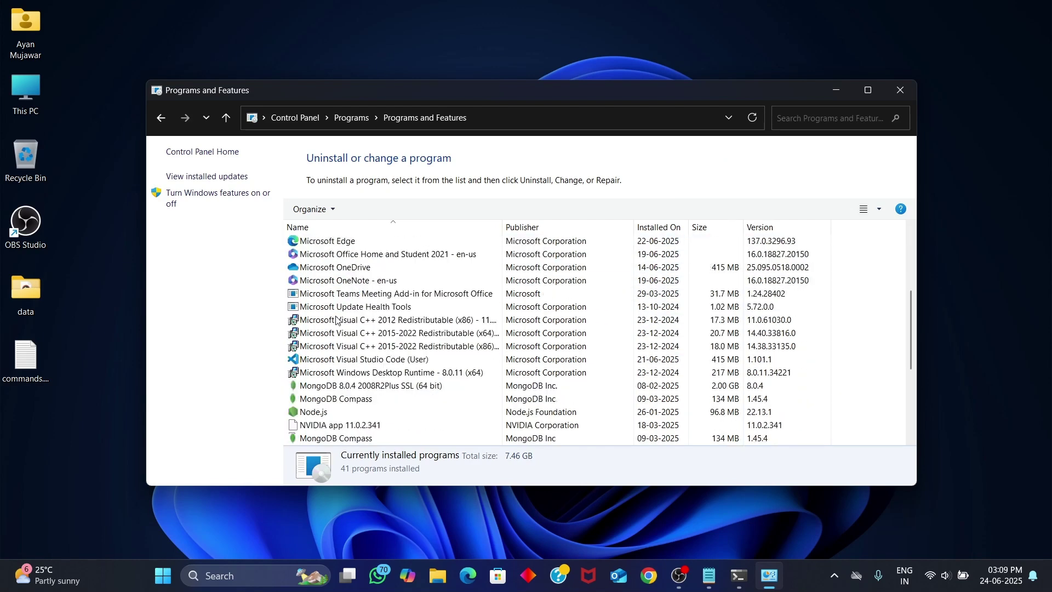
pyautogui.click(337, 320)
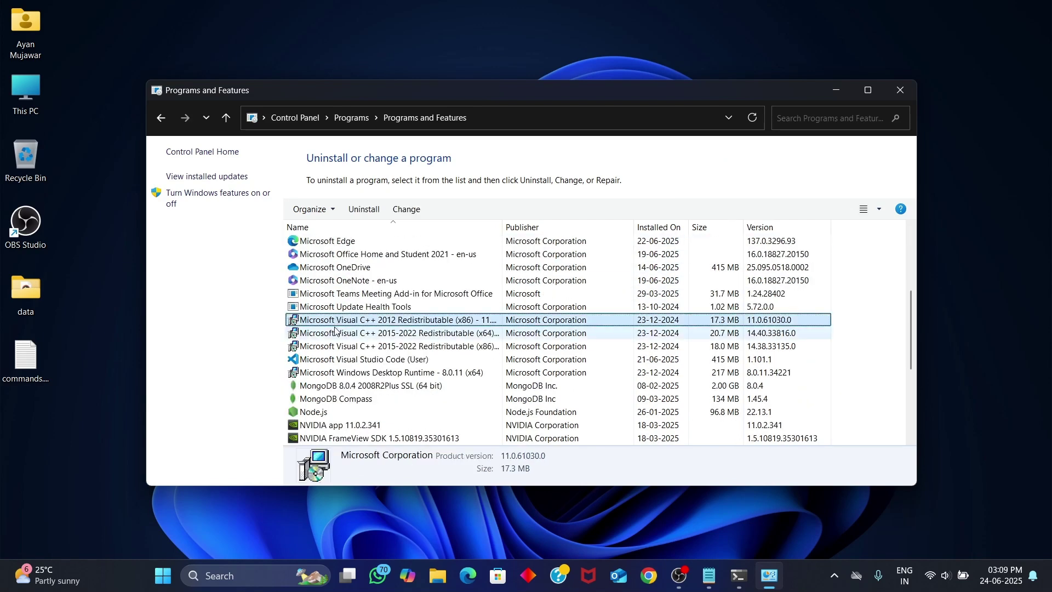
pyautogui.click(337, 330)
pyautogui.click(336, 344)
pyautogui.click(337, 320)
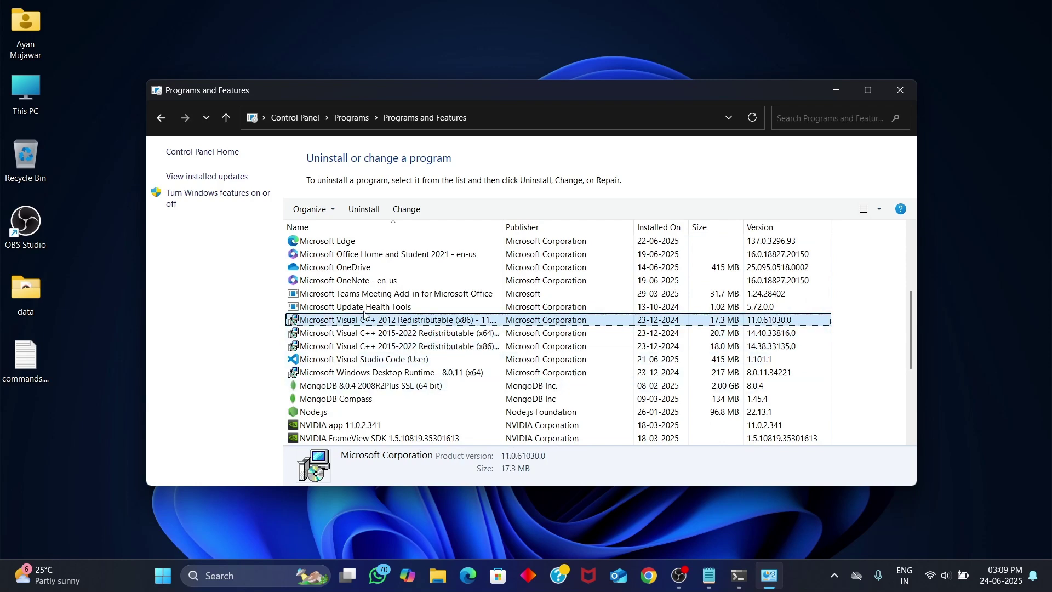
pyautogui.click(900, 90)
pyautogui.rightClick(402, 118)
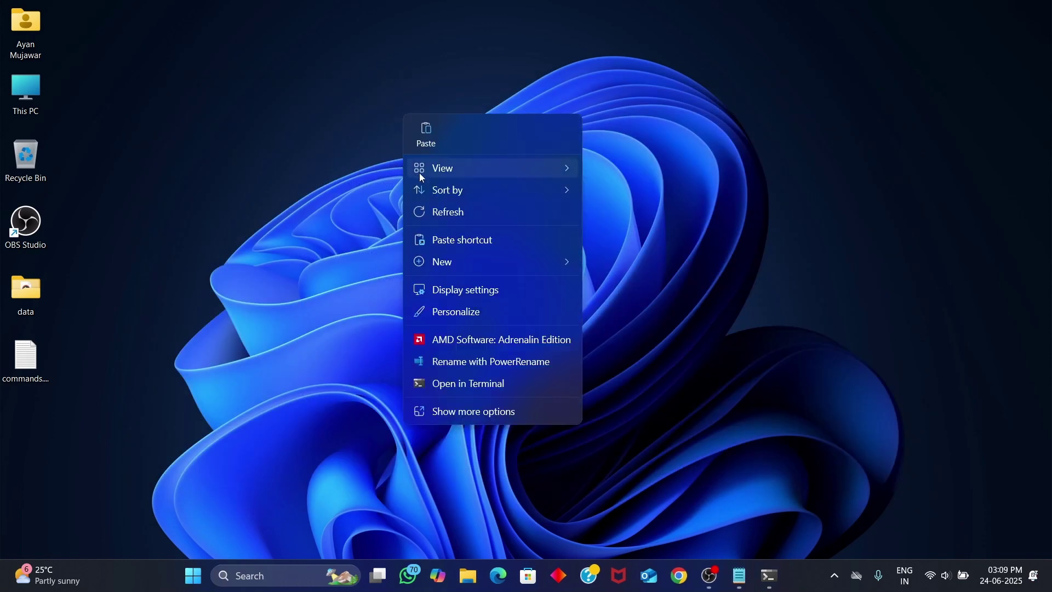
pyautogui.click(437, 211)
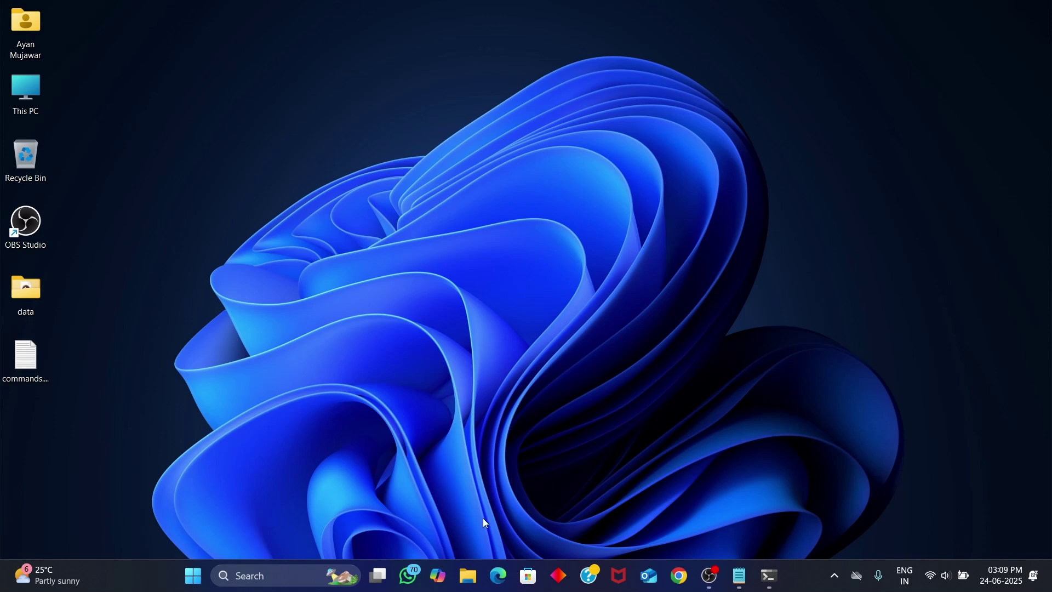
# Bring commands.txt back on screen and close the Command Prompt window.
pyautogui.click(739, 581)
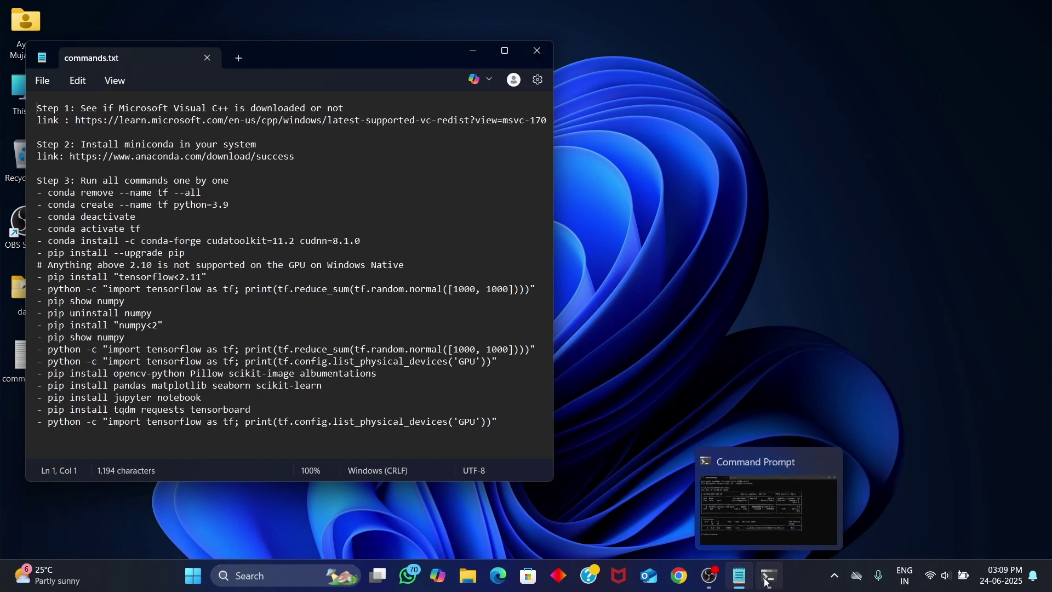
pyautogui.click(767, 582)
pyautogui.click(851, 60)
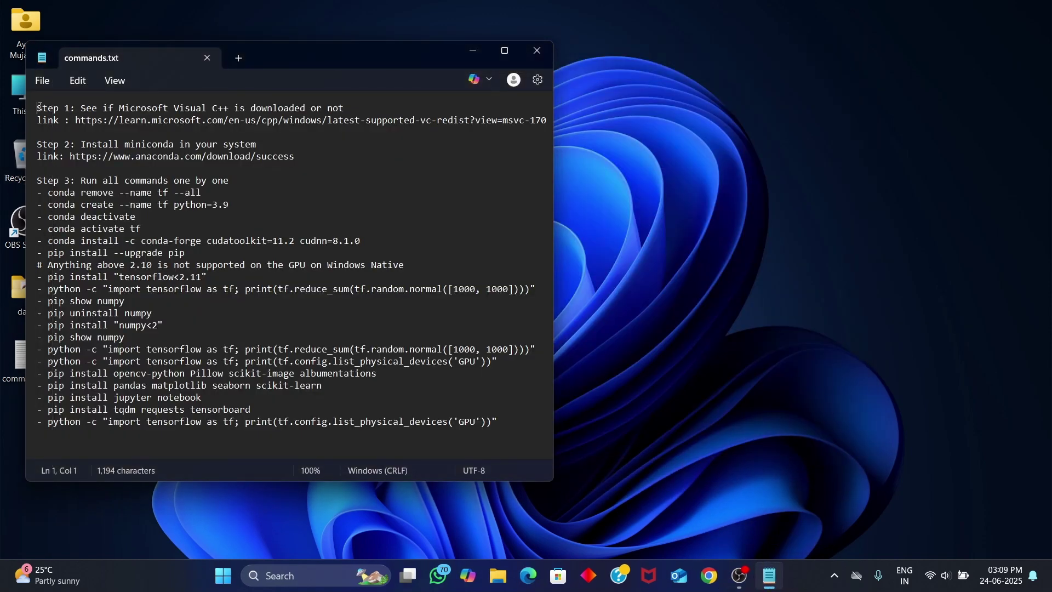
# Open the Microsoft Visual C++ Redistributable downloads page in Chrome using the Step 1 link from commands.txt.
pyautogui.moveTo(38, 106); pyautogui.dragTo(355, 111)
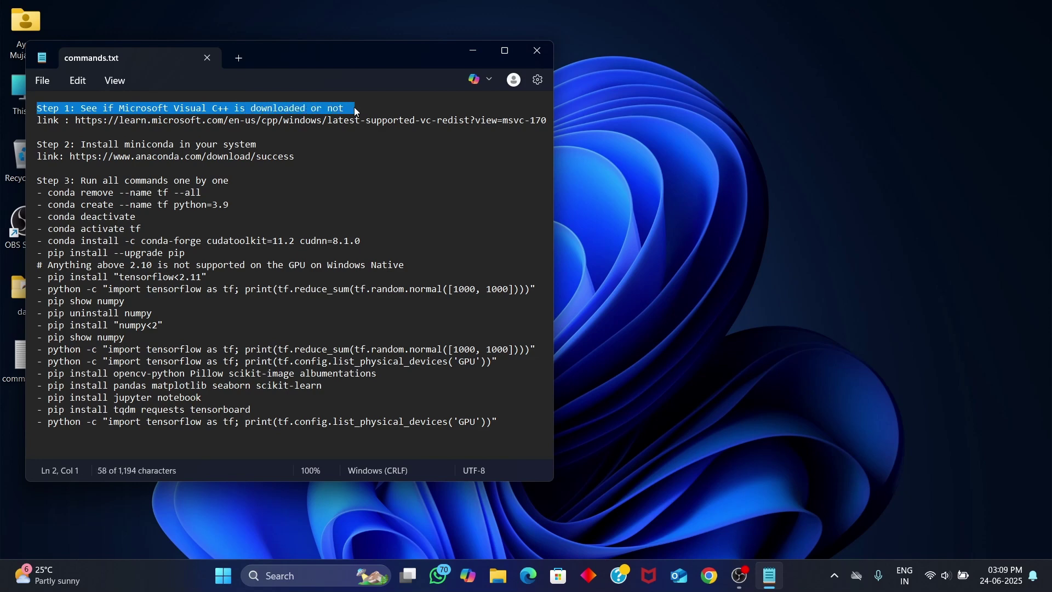
pyautogui.click(355, 108)
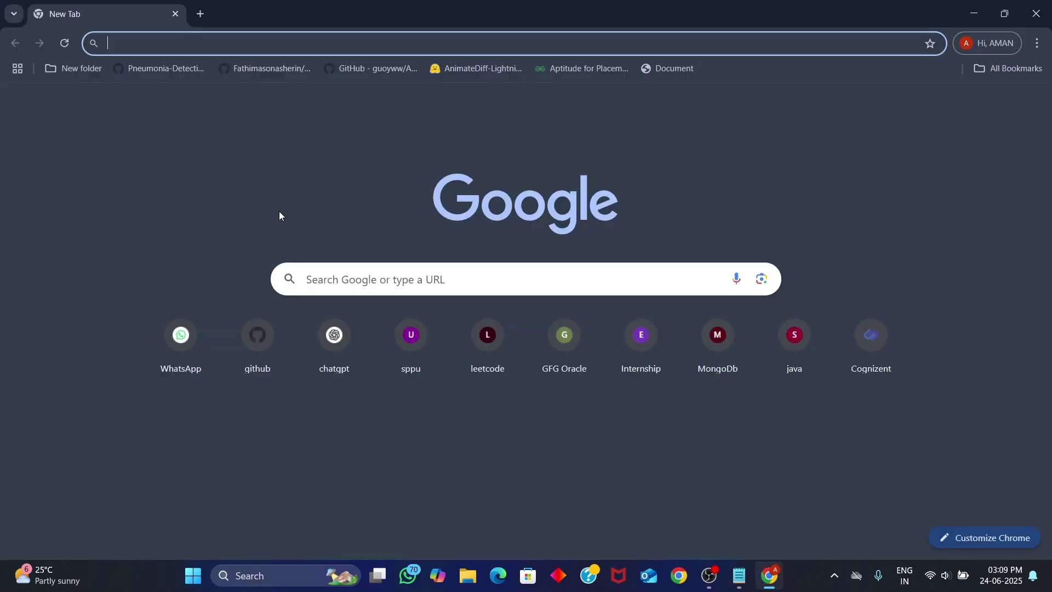
pyautogui.write('https://learn.microsoft.com/en-us/cpp/windows/latest-supported-vc-redist?view=msvc-170')
pyautogui.press('Return')
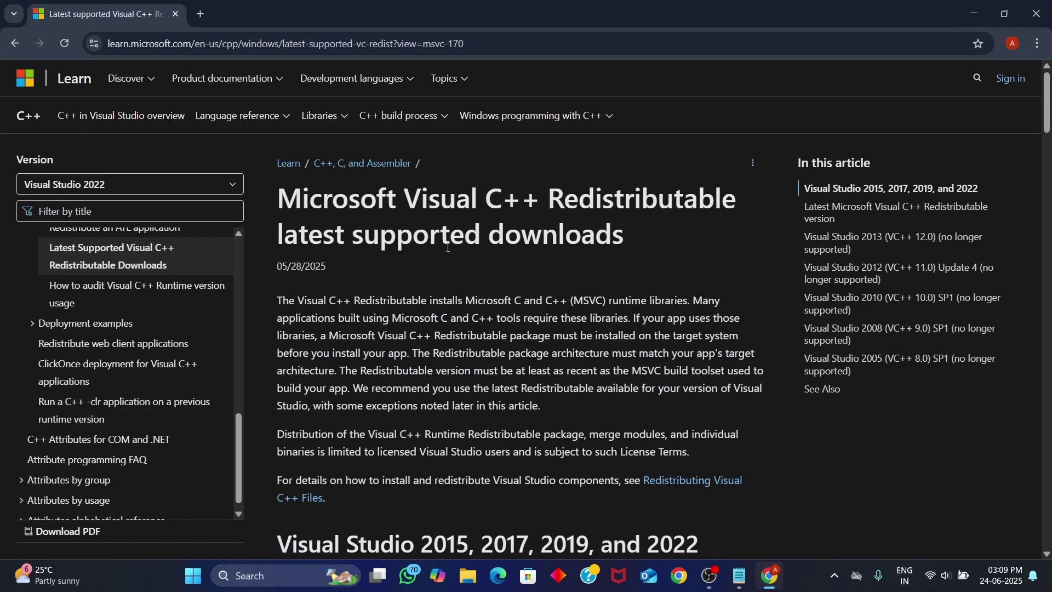
# Start the download of the latest X64 Visual C++ Redistributable, vc_redist.x64.exe, and cancel saving it.
pyautogui.scroll(-10, 528, 258)
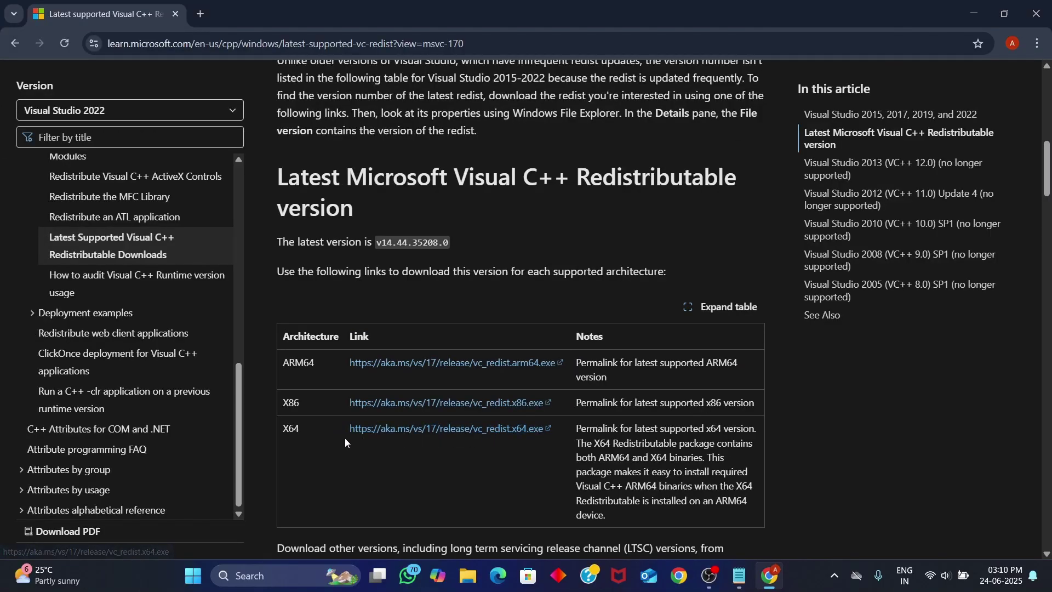
pyautogui.moveTo(337, 436); pyautogui.dragTo(572, 429)
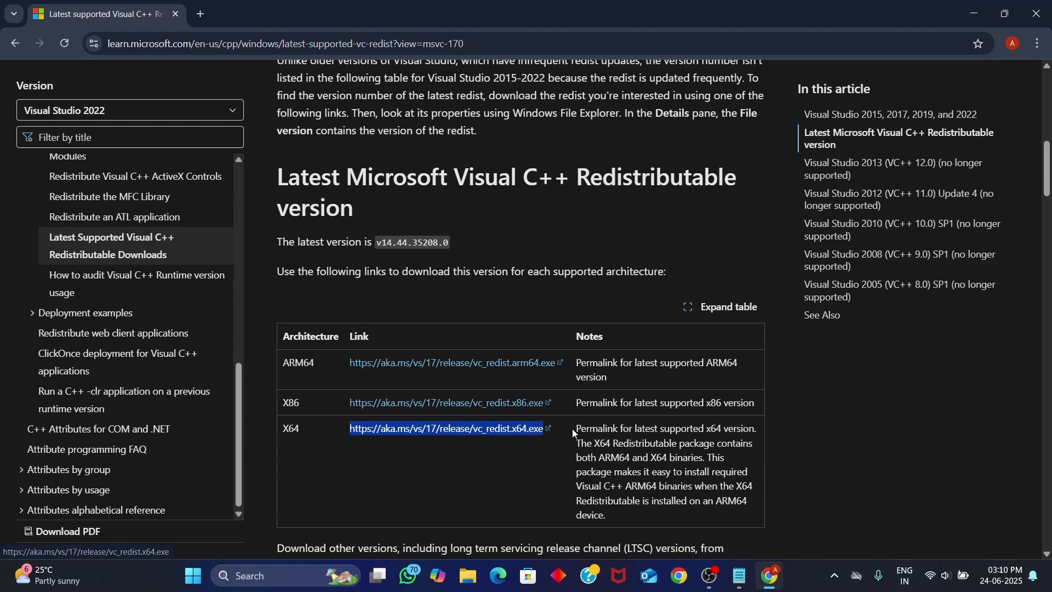
pyautogui.click(478, 435)
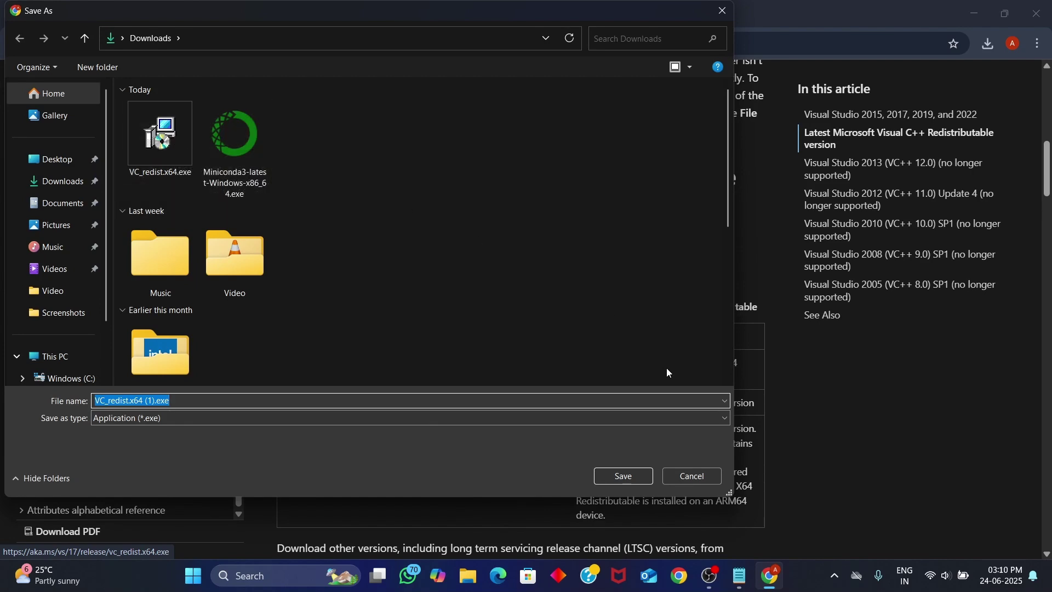
pyautogui.click(691, 479)
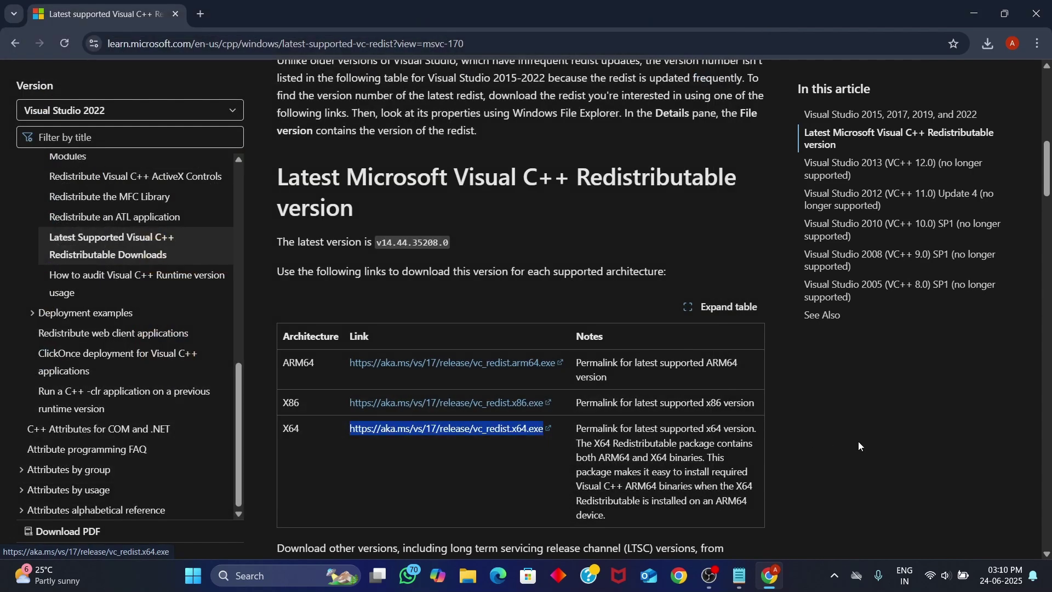
pyautogui.click(201, 14)
pyautogui.click(176, 14)
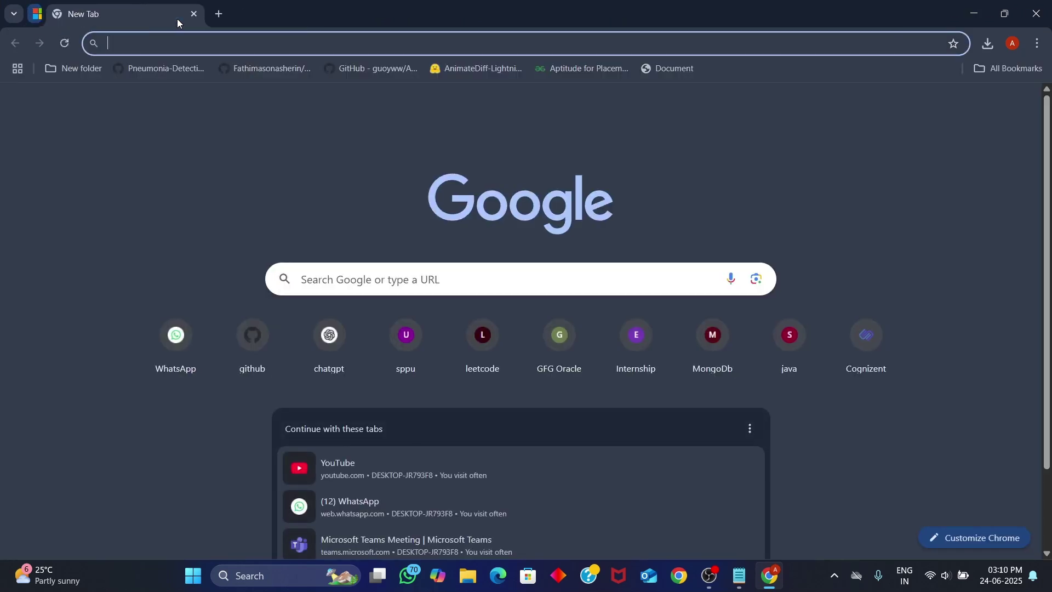
pyautogui.hotkey('alt', 'Tab')
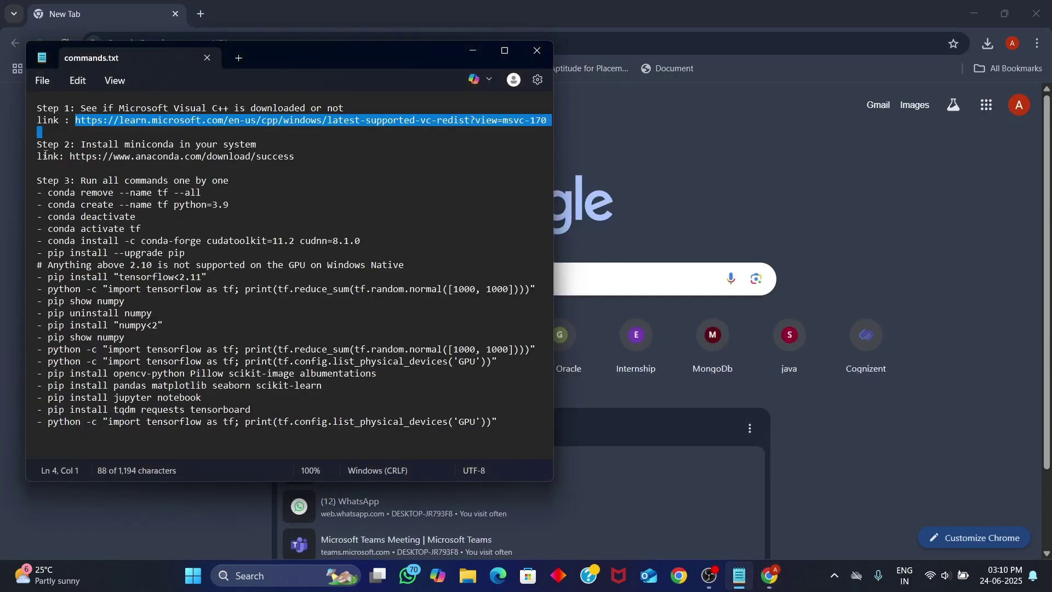
pyautogui.click(45, 156)
pyautogui.moveTo(70, 157); pyautogui.dragTo(307, 156)
pyautogui.hotkey('ctrl', 'c')
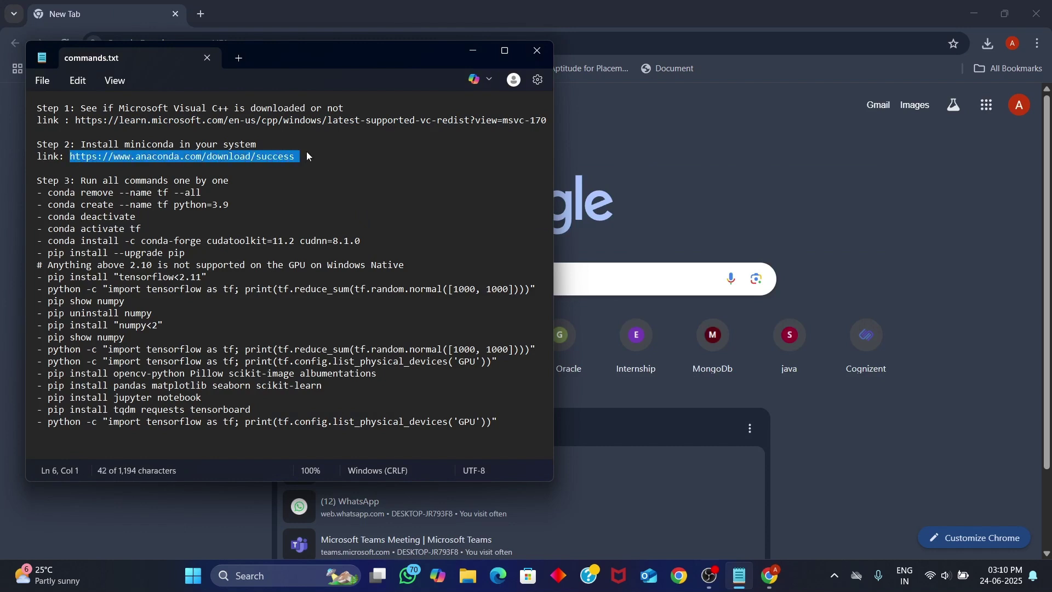
pyautogui.click(352, 5)
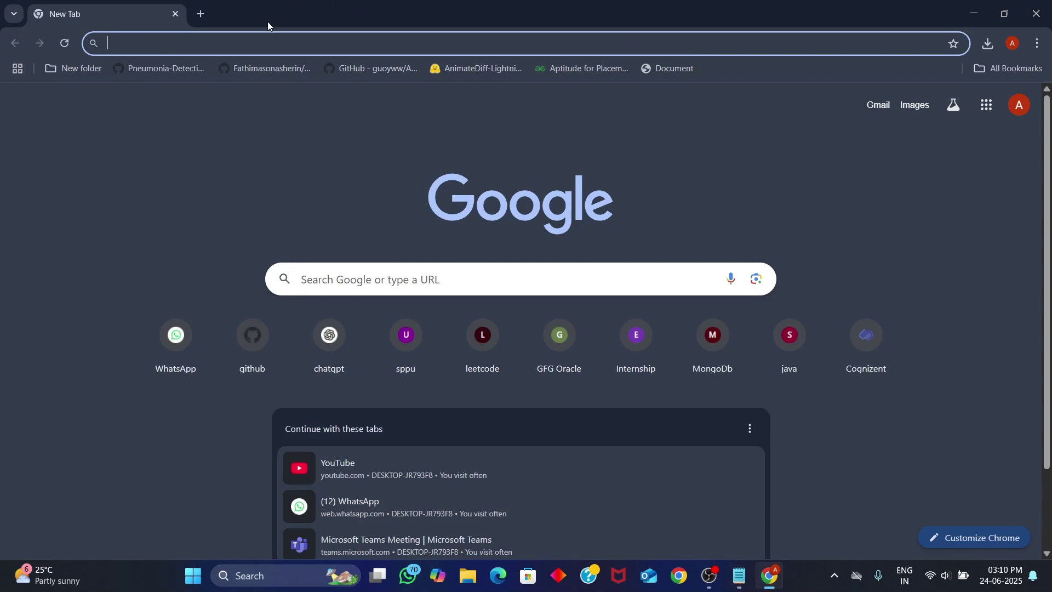
pyautogui.hotkey('ctrl', 'v')
pyautogui.press('Return')
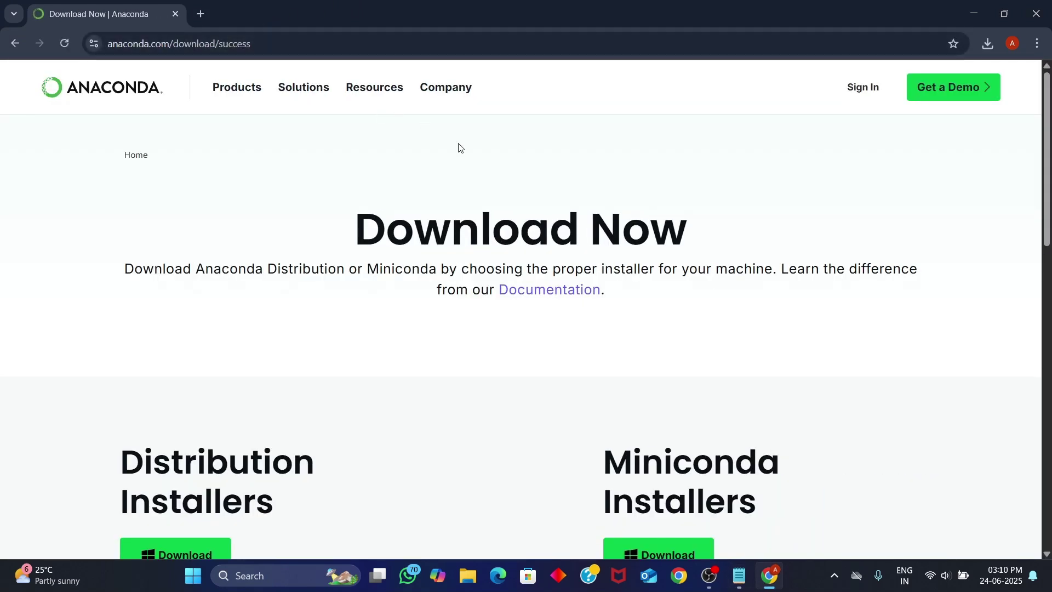
# Start the Windows Miniconda installer download, choose Miniconda3-latest-Windows-x86_64.exe as the save name, and cancel saving it.
pyautogui.scroll(-3, 466, 152)
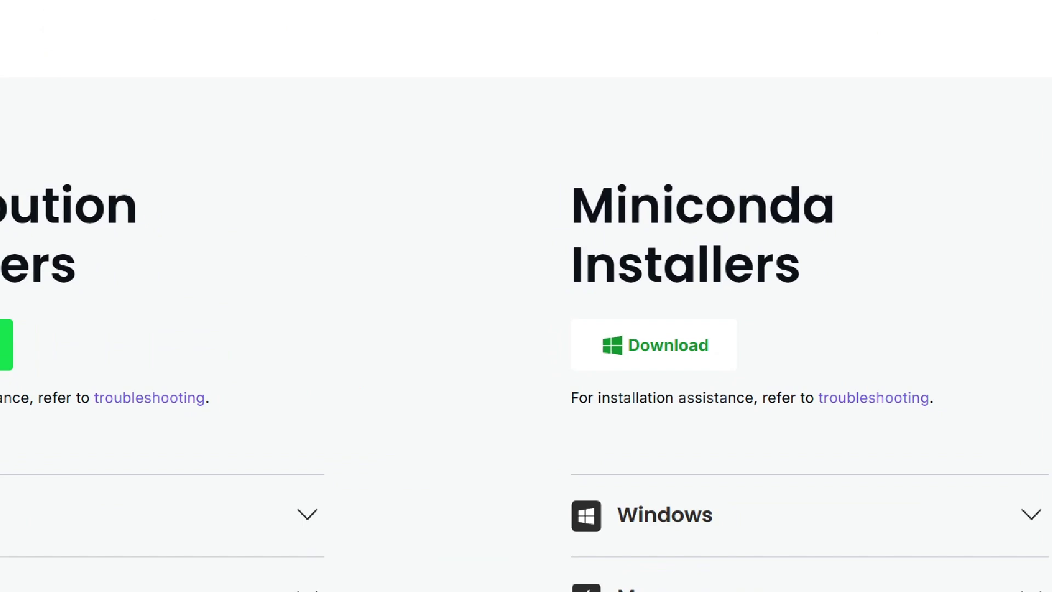
pyautogui.click(671, 360)
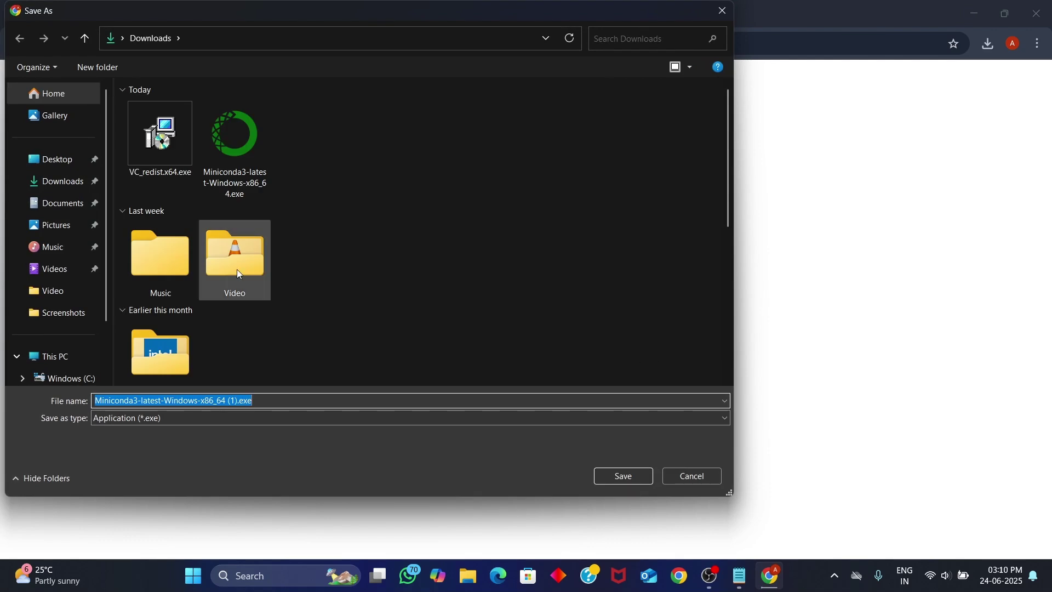
pyautogui.click(251, 159)
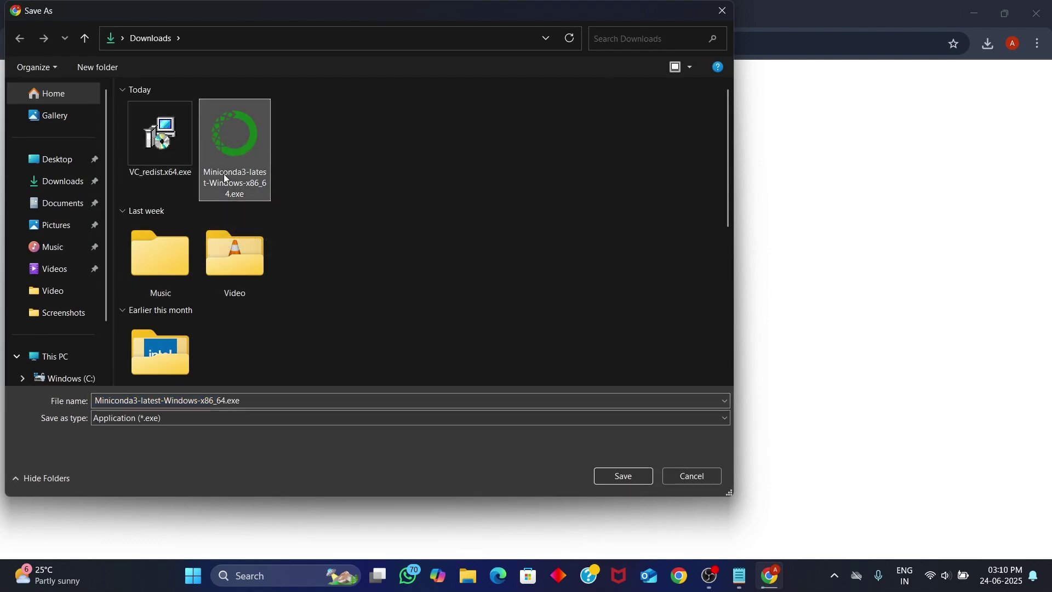
pyautogui.click(695, 477)
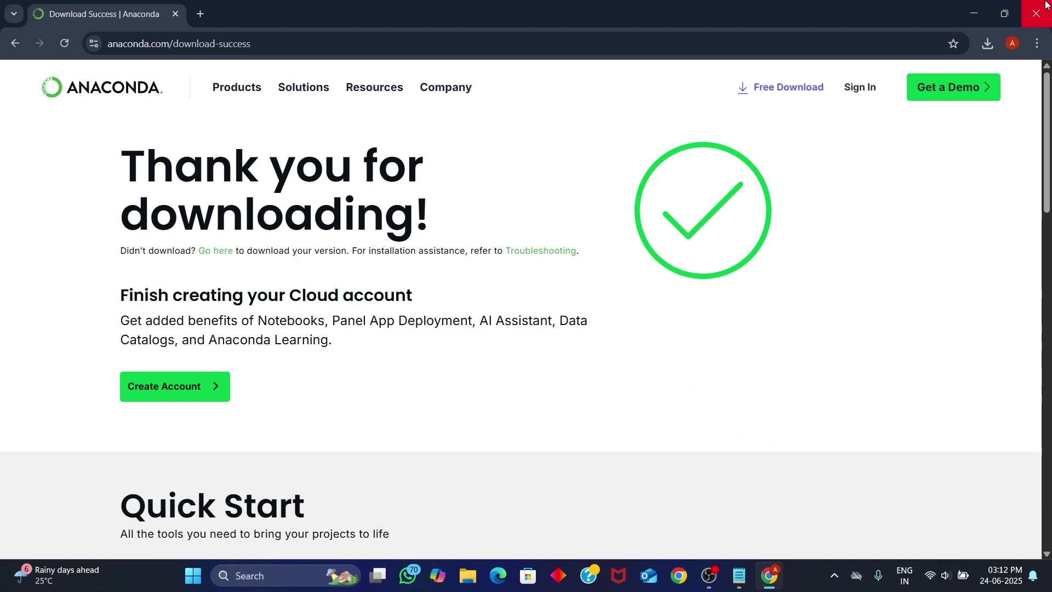
# Close the Anaconda browser window, minimize commands.txt, and refresh the desktop.
pyautogui.click(1047, 5)
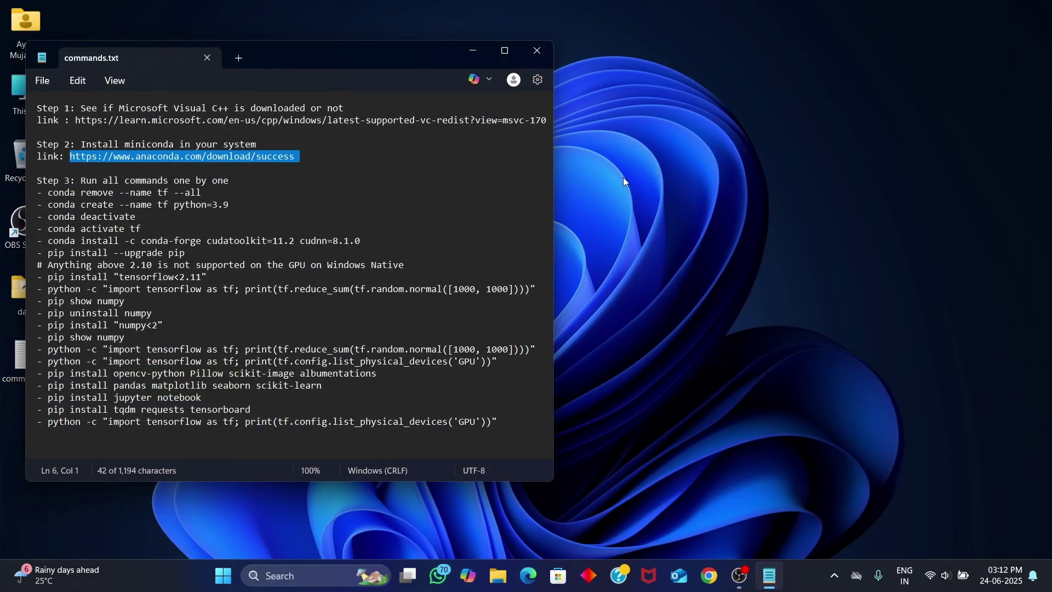
pyautogui.click(404, 216)
pyautogui.click(470, 48)
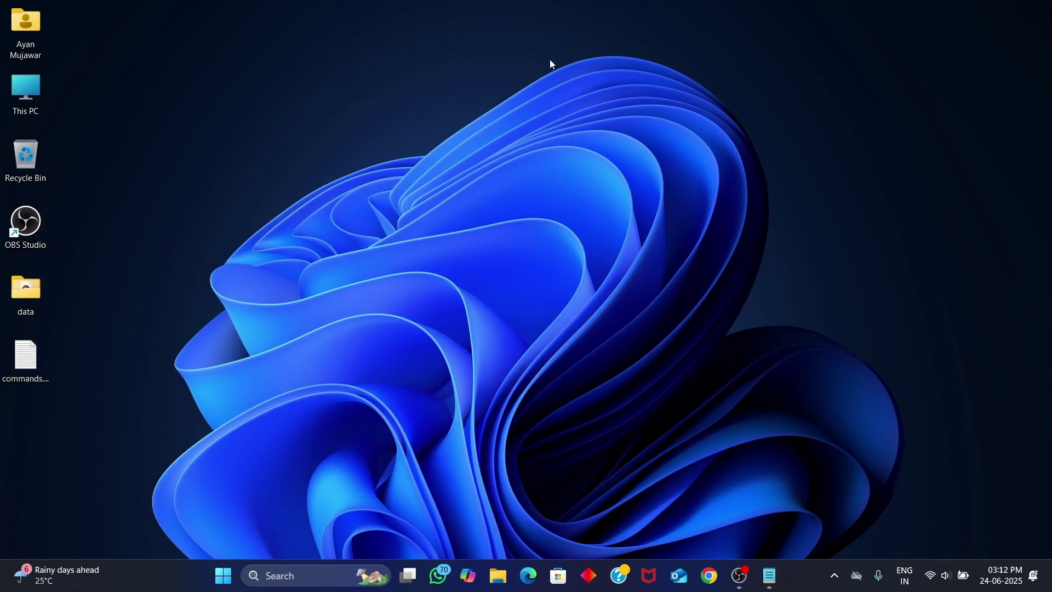
pyautogui.rightClick(611, 180)
pyautogui.click(661, 250)
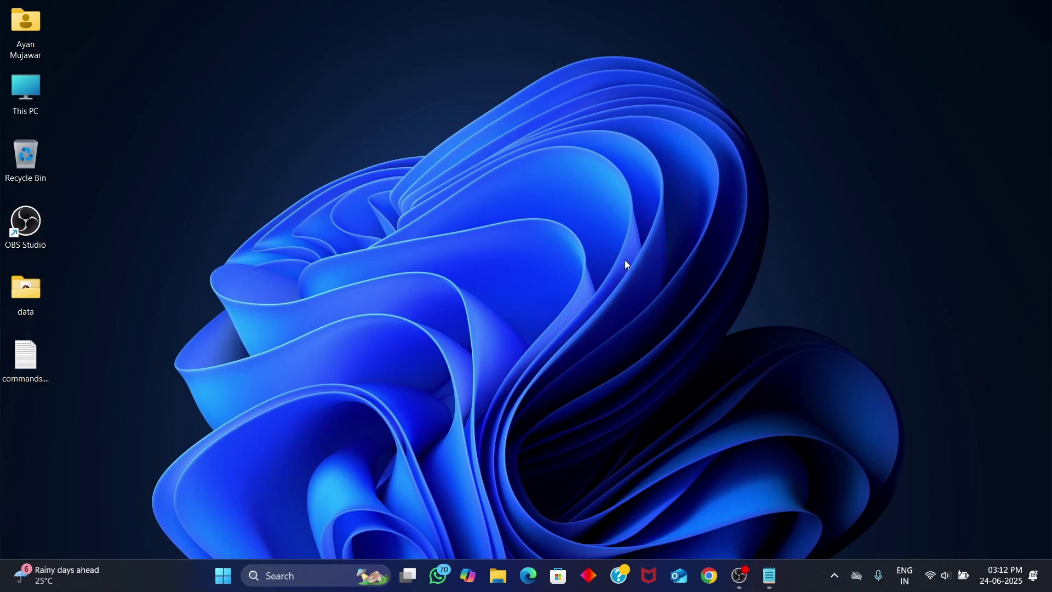
# Run VC_redist.x64.exe from the Downloads folder, accept the license terms, install the redistributable, and close its setup without restarting.
pyautogui.click(505, 586)
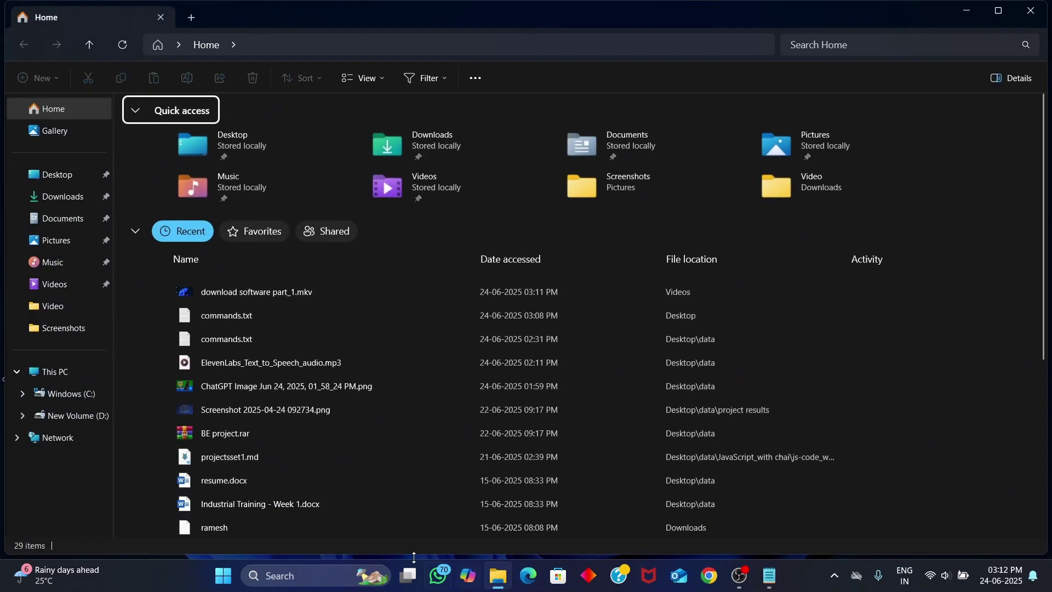
pyautogui.click(51, 197)
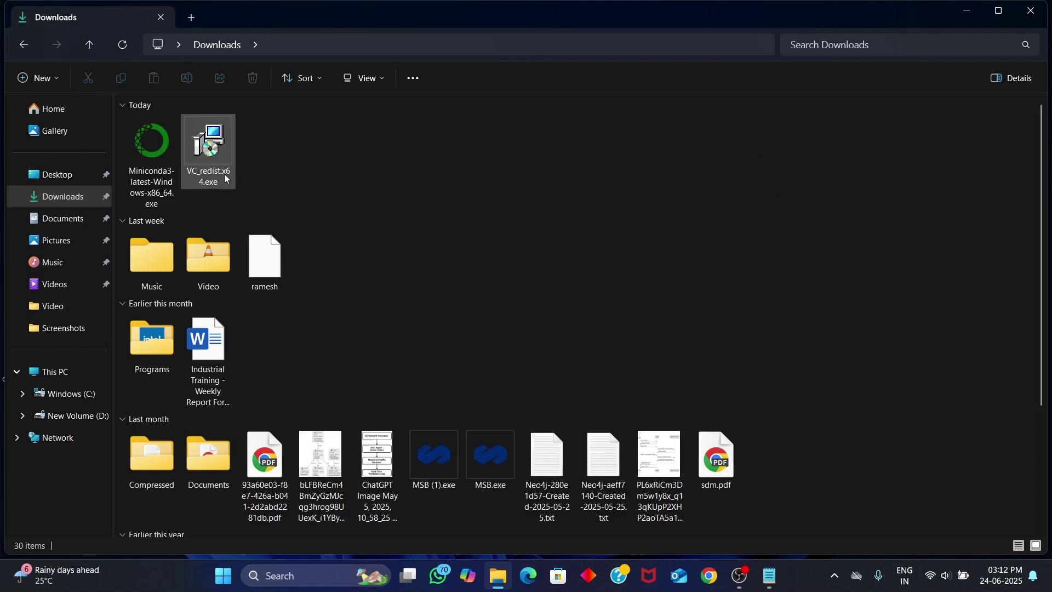
pyautogui.doubleClick(213, 160)
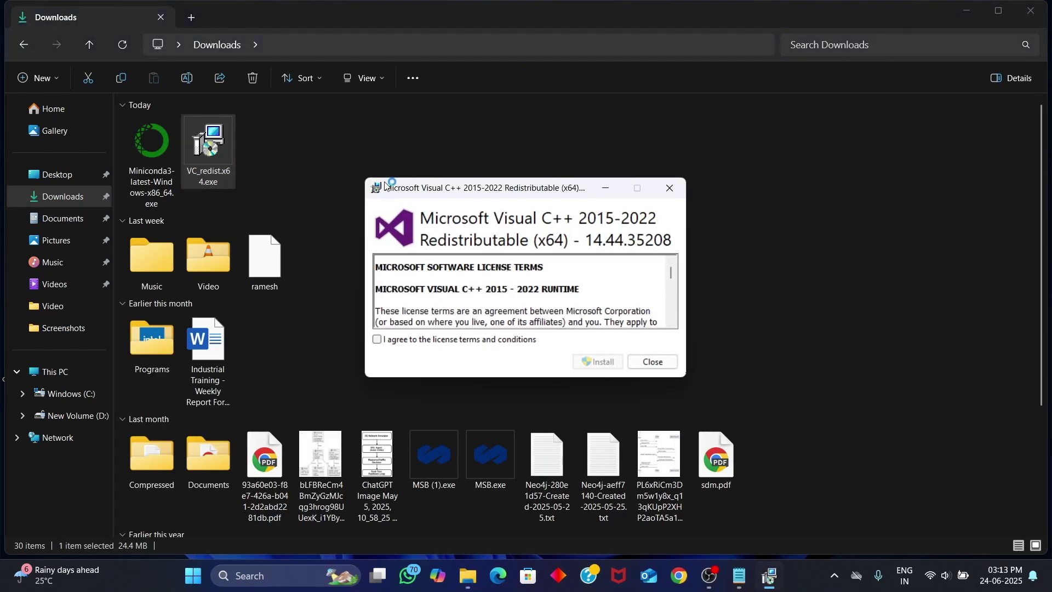
pyautogui.click(480, 340)
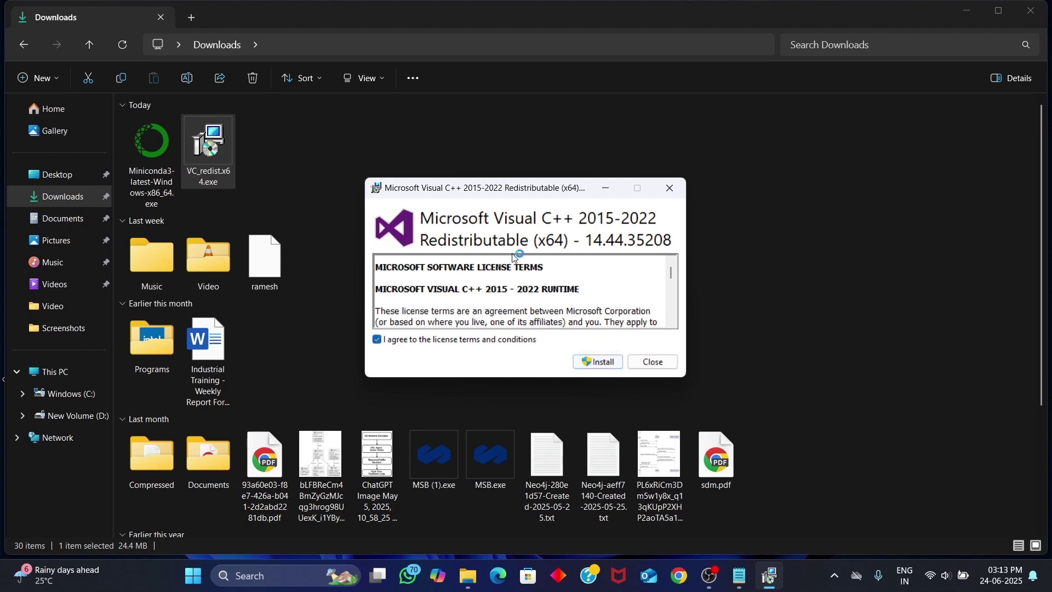
pyautogui.click(605, 364)
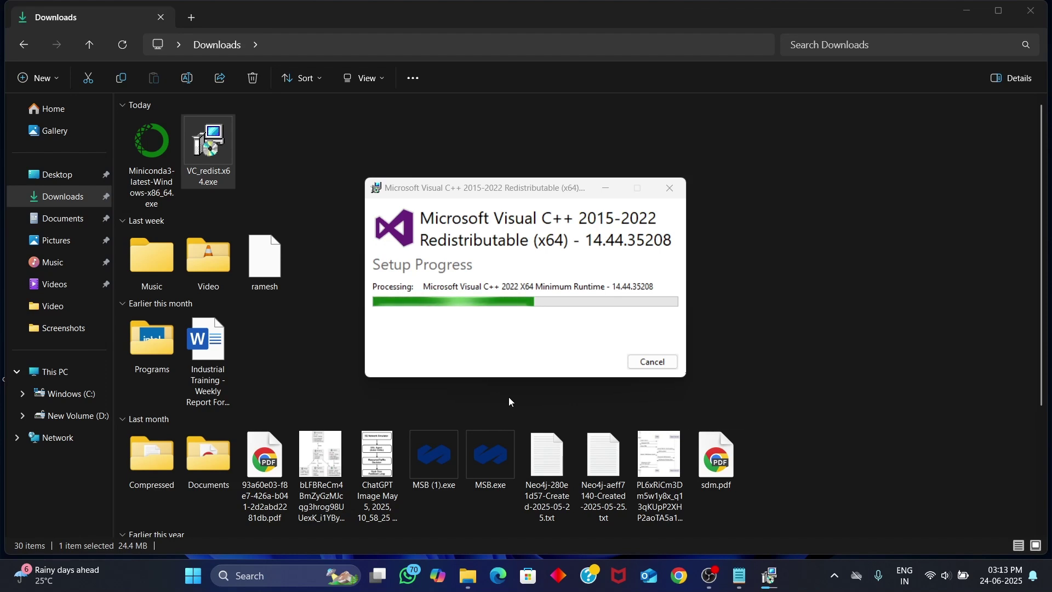
pyautogui.click(536, 246)
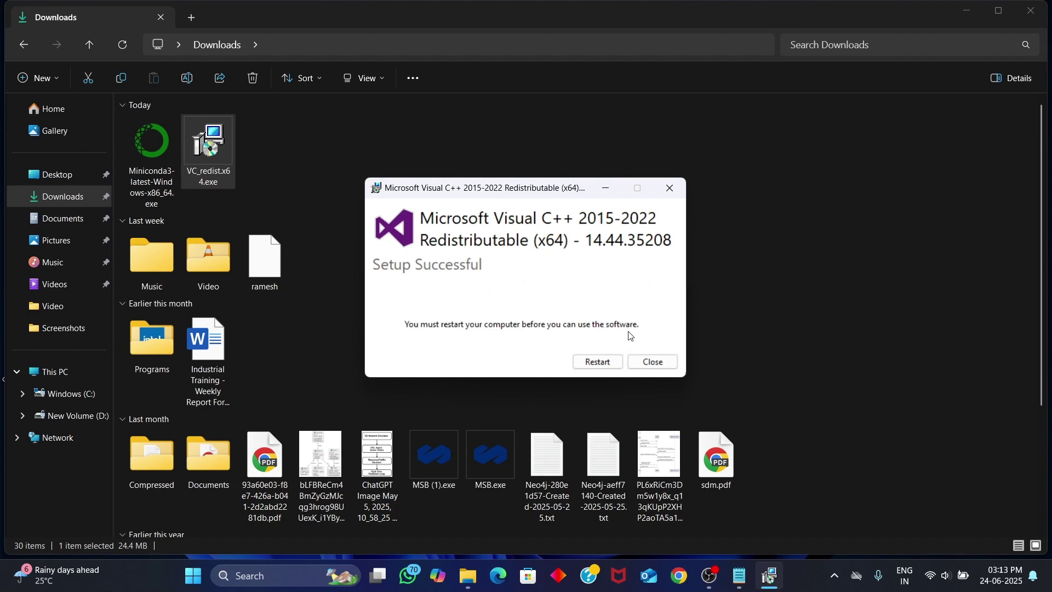
pyautogui.click(652, 363)
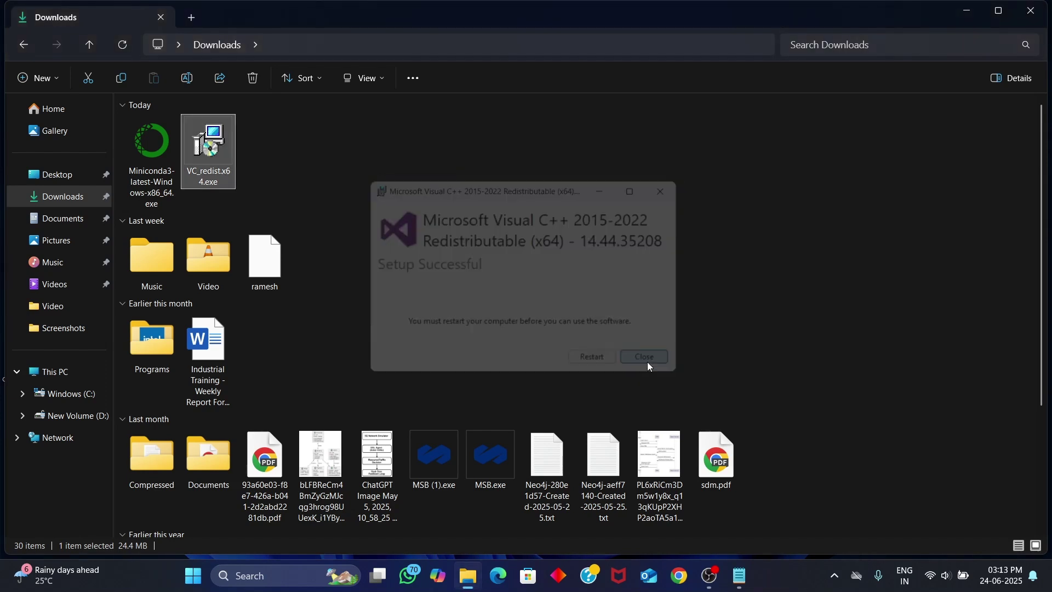
# Run the Miniconda3 installer from Downloads, accept the license, and choose the Just Me installation in the default destination folder.
pyautogui.click(347, 193)
pyautogui.doubleClick(154, 164)
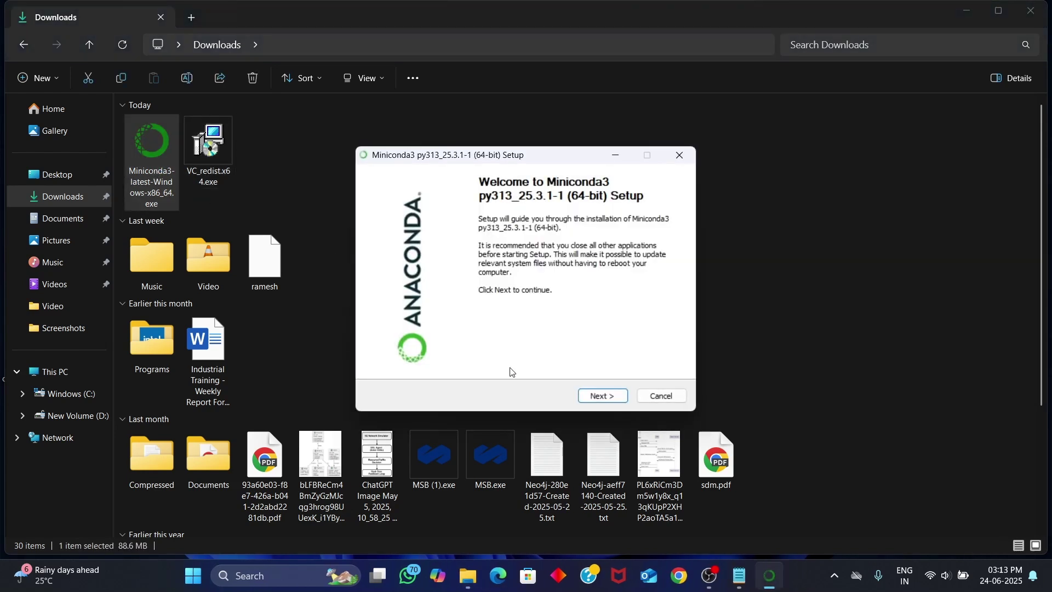
pyautogui.click(603, 396)
pyautogui.click(607, 395)
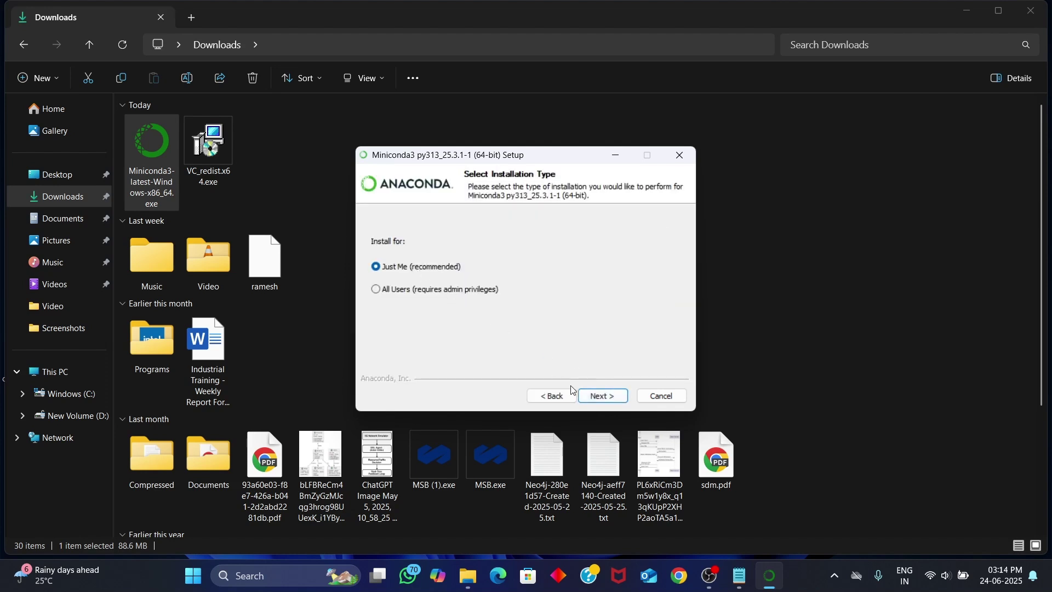
pyautogui.click(622, 400)
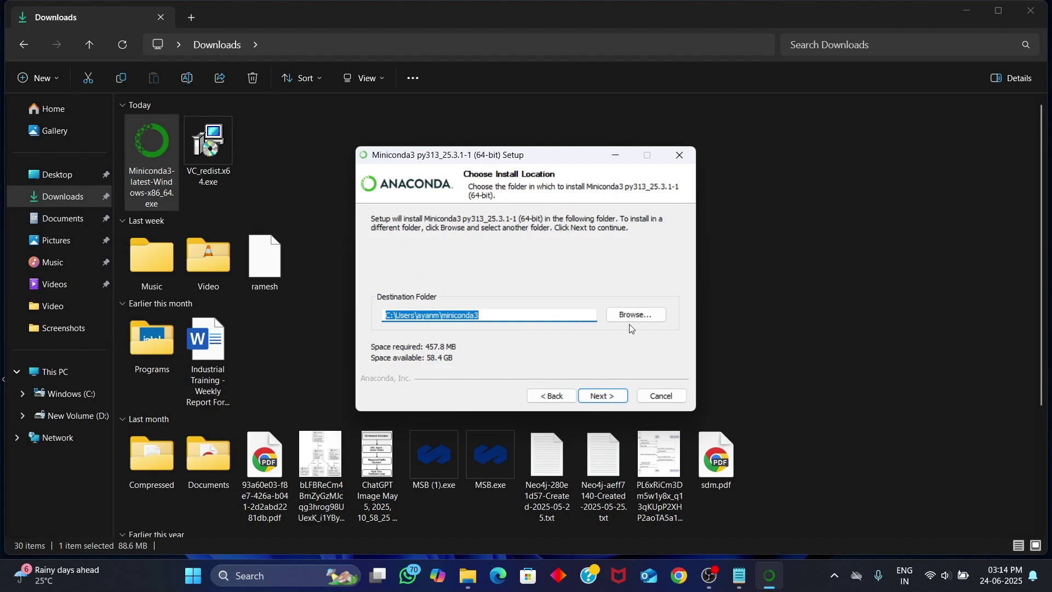
pyautogui.click(603, 396)
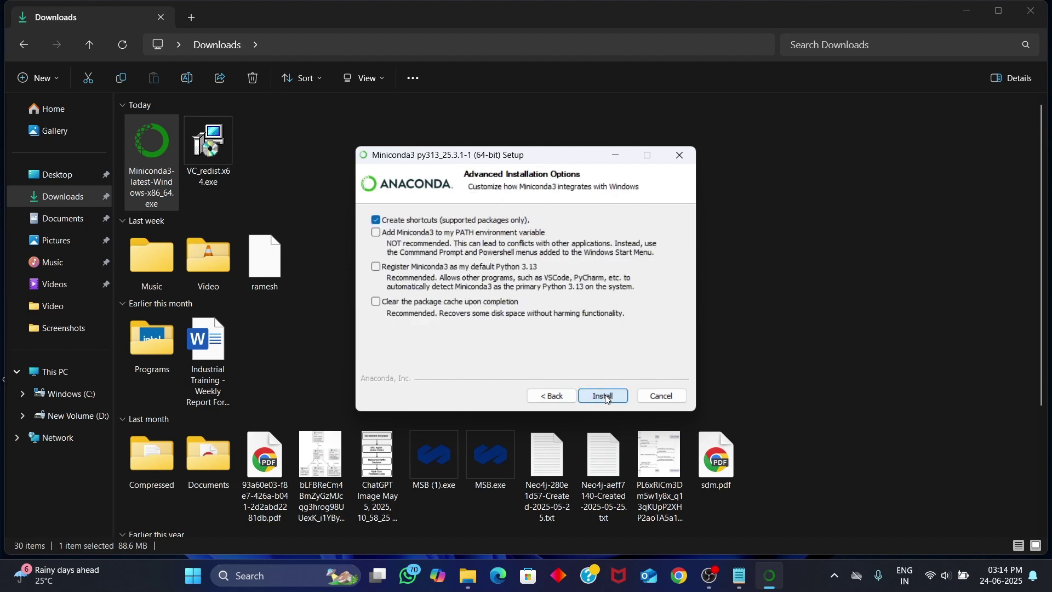
# Enable registering Miniconda3 as the default Python 3.13 and clearing the package cache upon completion, and start the installation.
pyautogui.click(383, 234)
pyautogui.click(384, 234)
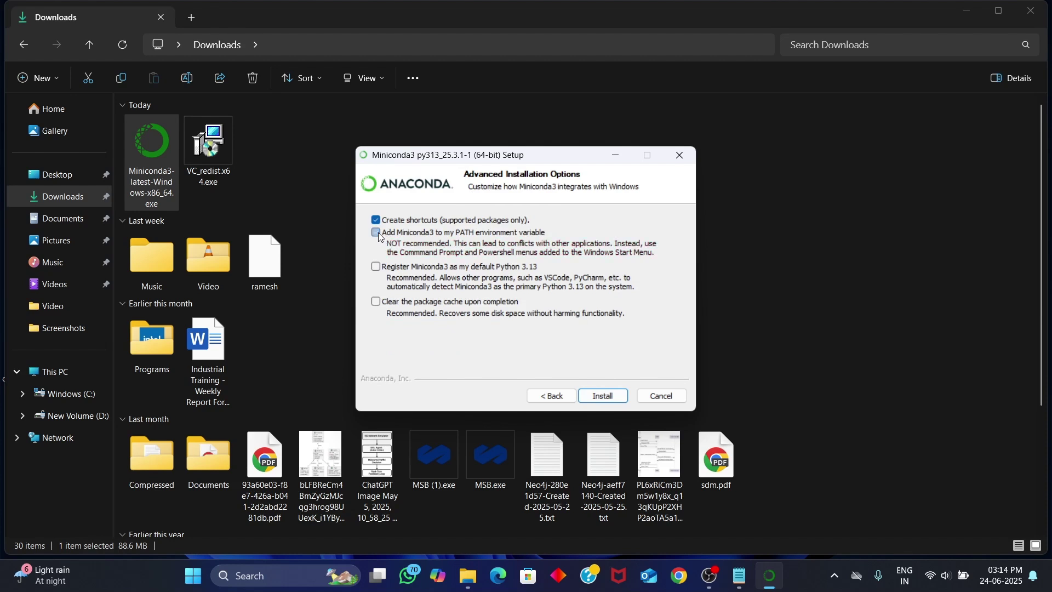
pyautogui.click(377, 268)
pyautogui.click(376, 302)
pyautogui.click(603, 396)
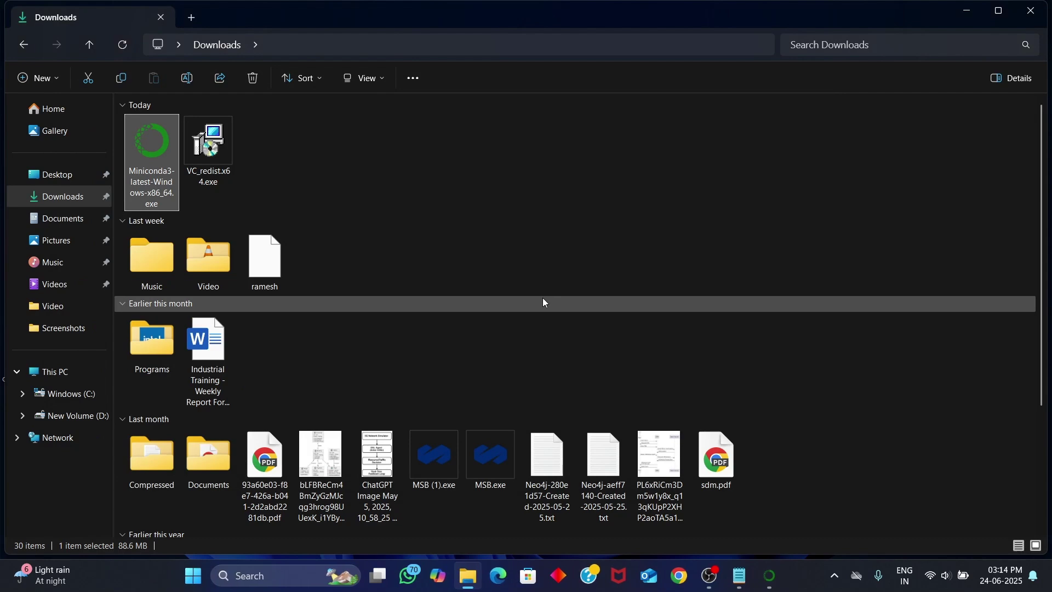
# Close the Downloads window and finish the Miniconda3 setup with Getting started with Conda and Welcome to Anaconda left enabled.
pyautogui.click(773, 585)
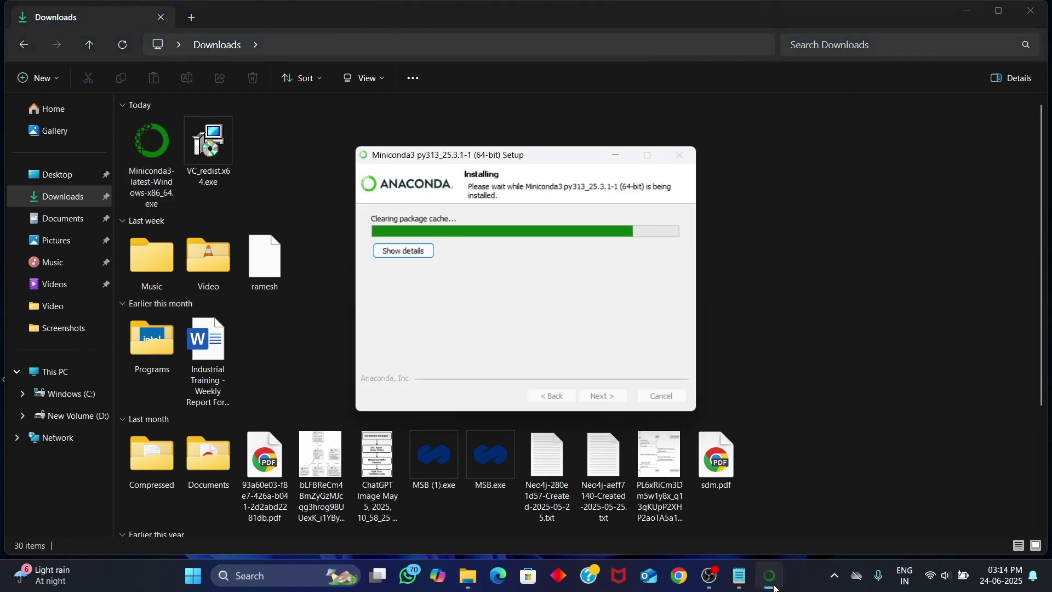
pyautogui.click(1032, 11)
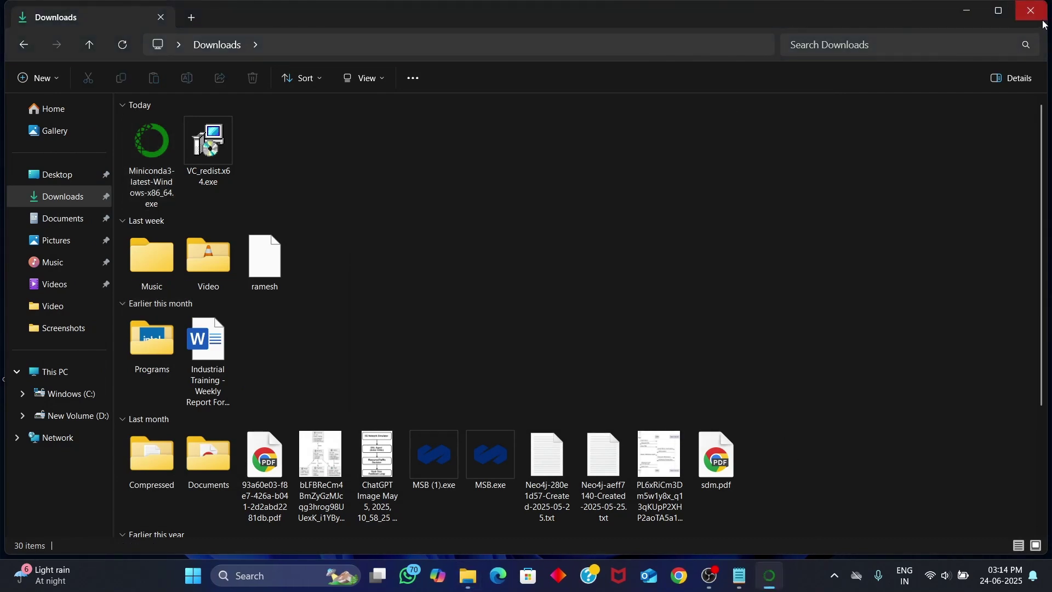
pyautogui.rightClick(850, 131)
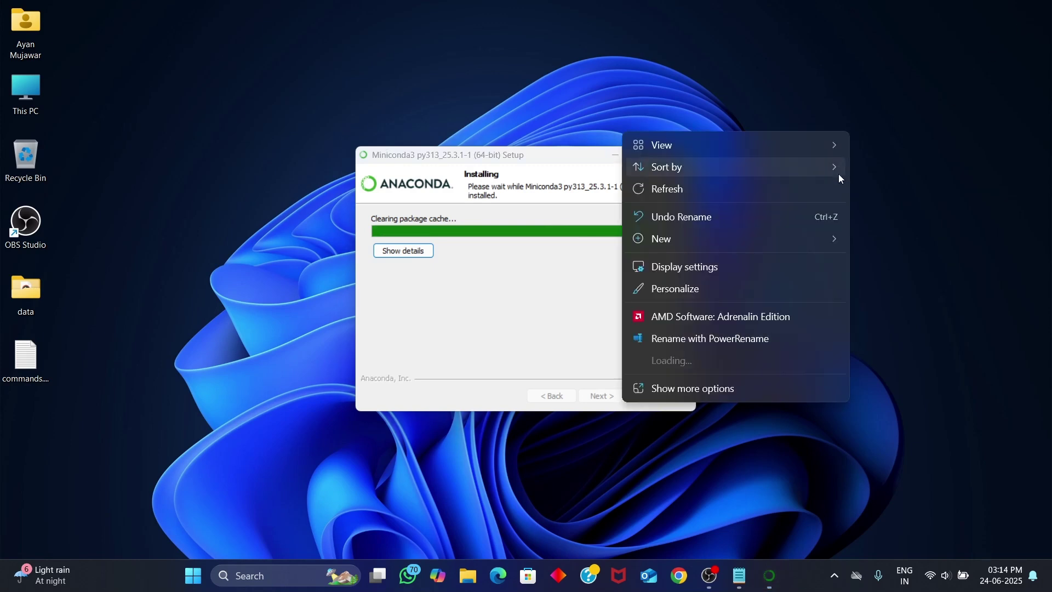
pyautogui.click(835, 190)
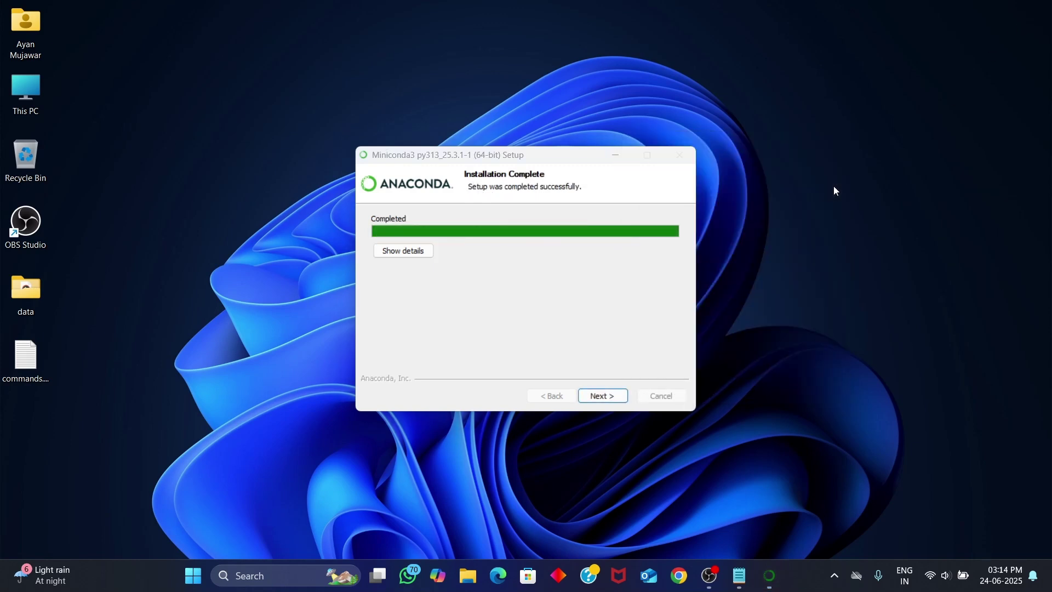
pyautogui.click(596, 395)
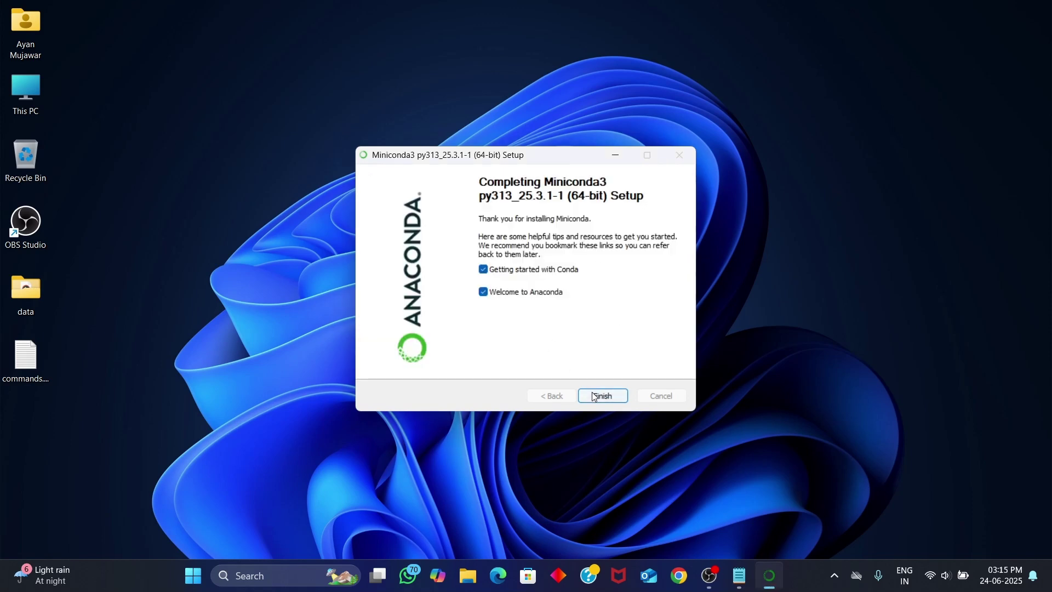
pyautogui.click(595, 396)
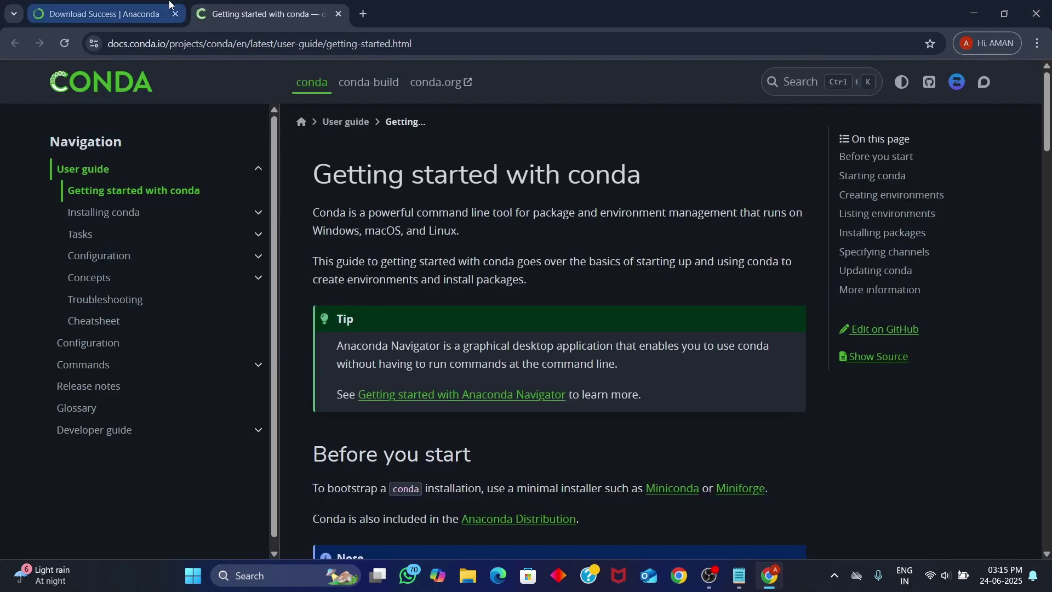
# Close the browser window with the conda guide and bring commands.txt back on screen.
pyautogui.click(170, 6)
pyautogui.click(241, 11)
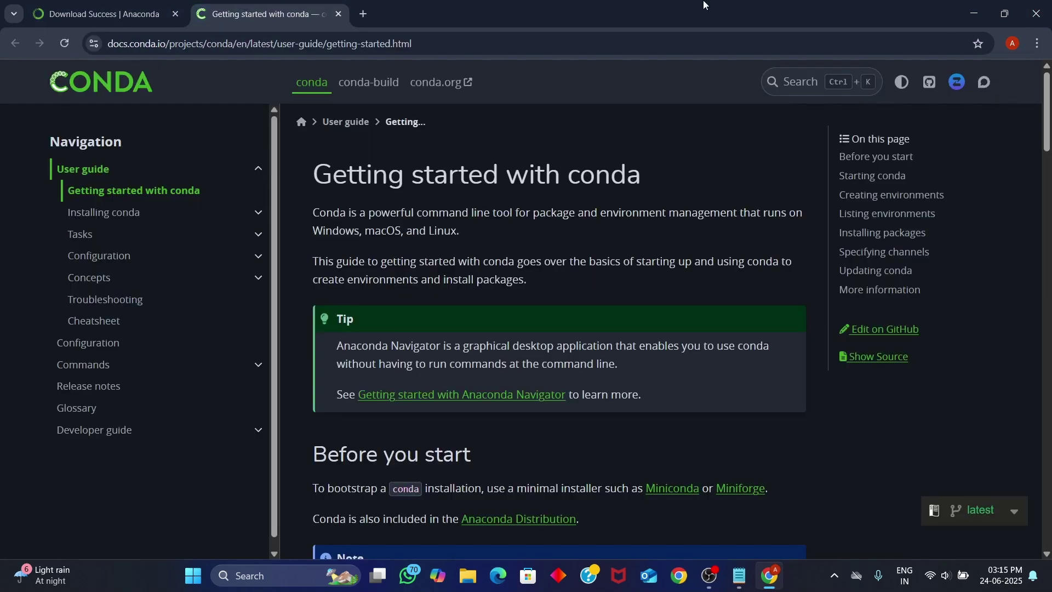
pyautogui.click(1036, 14)
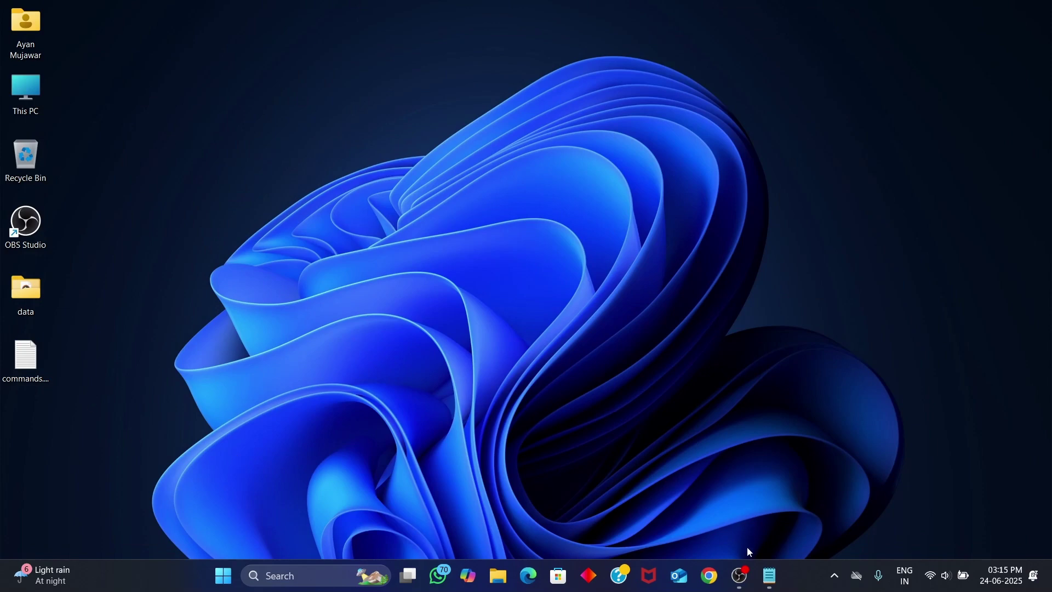
pyautogui.click(770, 576)
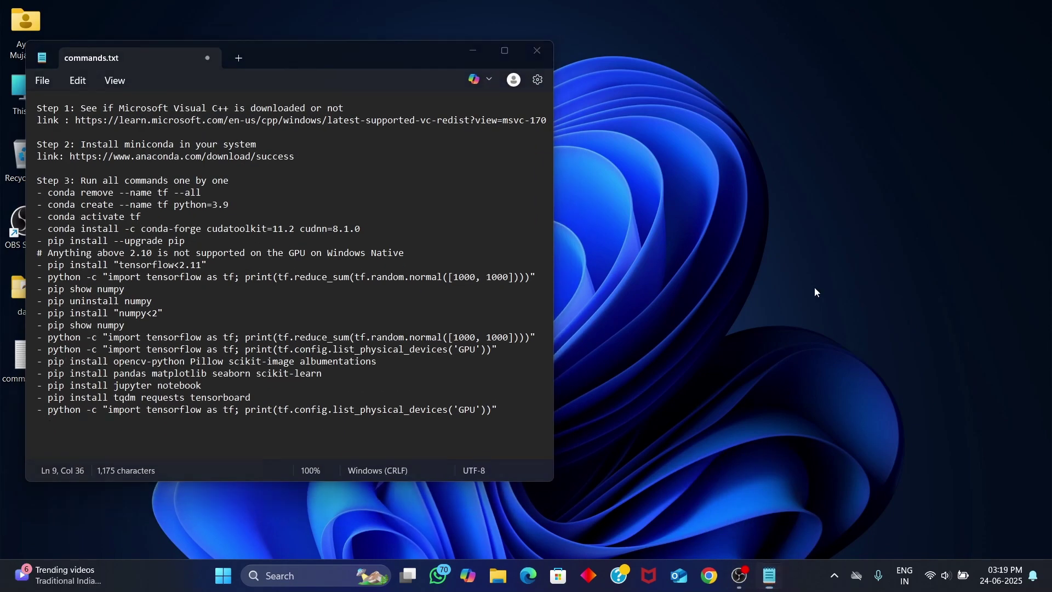
# Open Anaconda Prompt and run conda remove --name tf --all to remove any existing tf environment.
pyautogui.press('super')
pyautogui.write('ana')
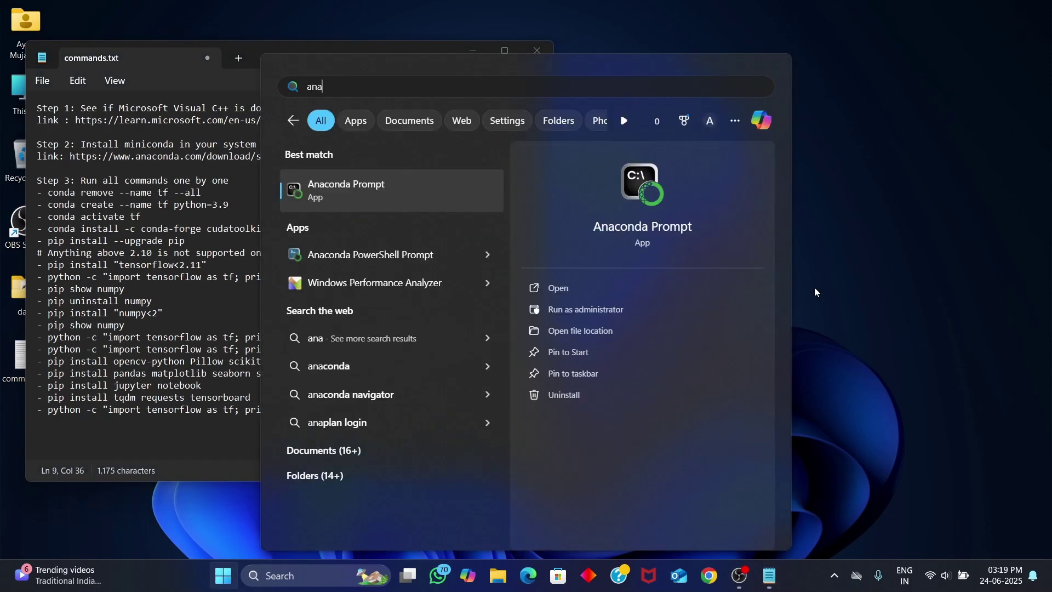
pyautogui.press('Return')
pyautogui.write('conda remove --name tf --all')
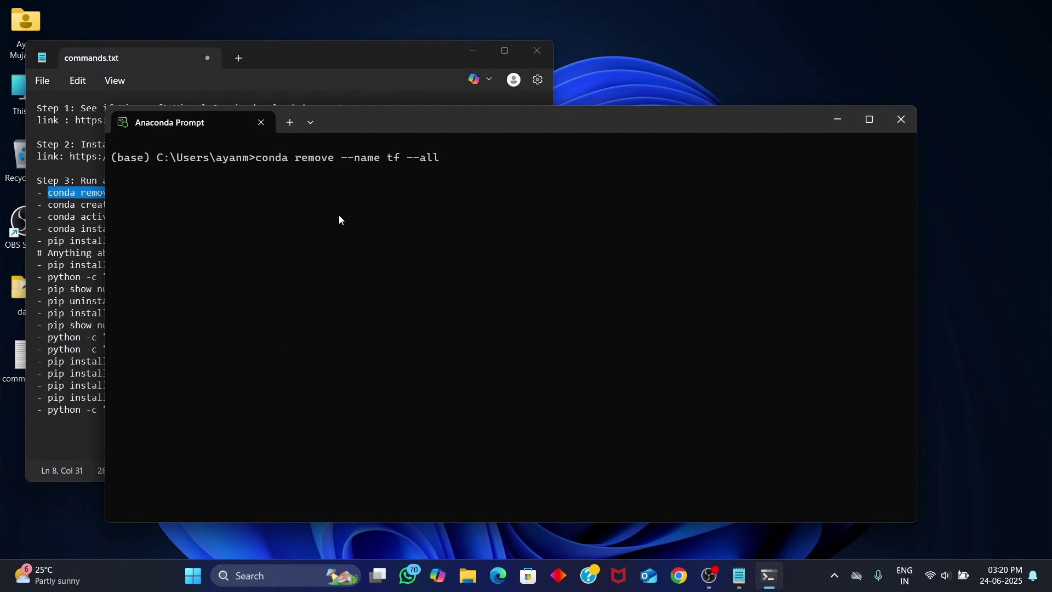
pyautogui.press('Return')
# Copy conda create --name tf python=3.9 from commands.txt, run it in Anaconda Prompt and confirm the package plan with y.
pyautogui.click(336, 63)
pyautogui.moveTo(48, 206); pyautogui.dragTo(231, 204)
pyautogui.hotkey('ctrl', 'c')
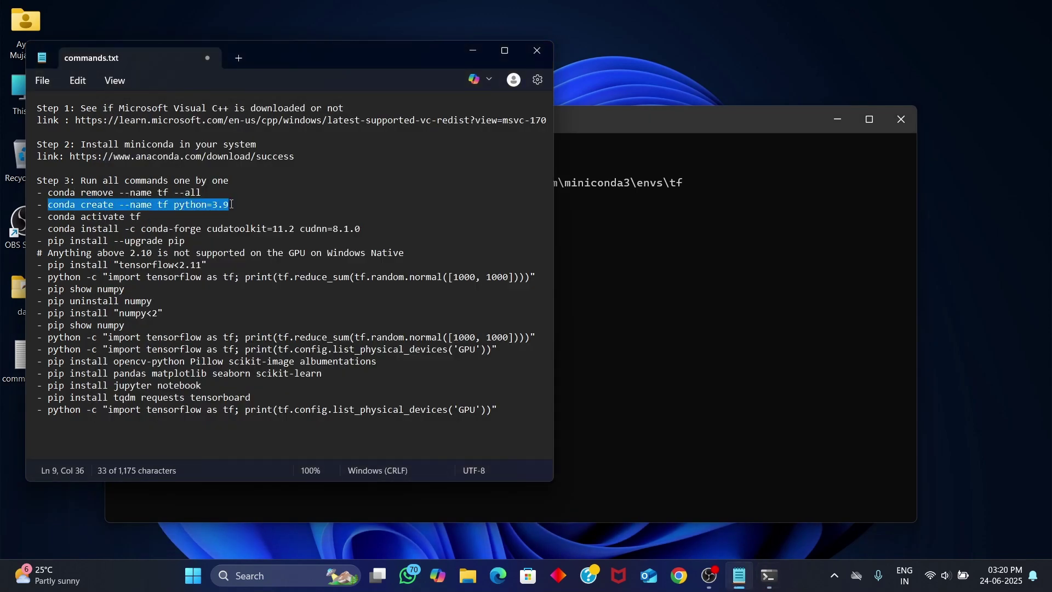
pyautogui.click(675, 308)
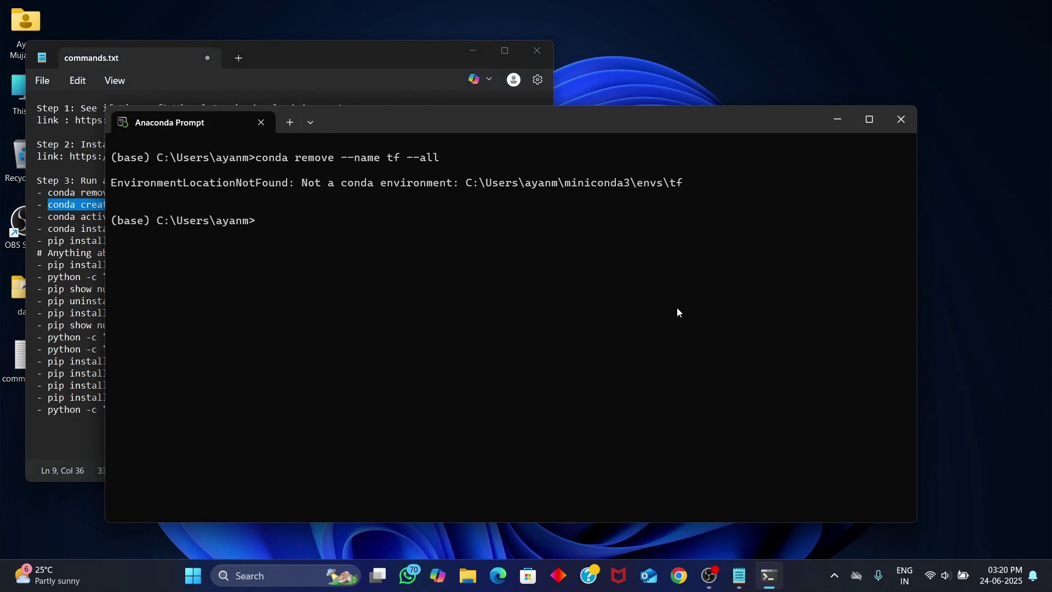
pyautogui.hotkey('ctrl', 'v')
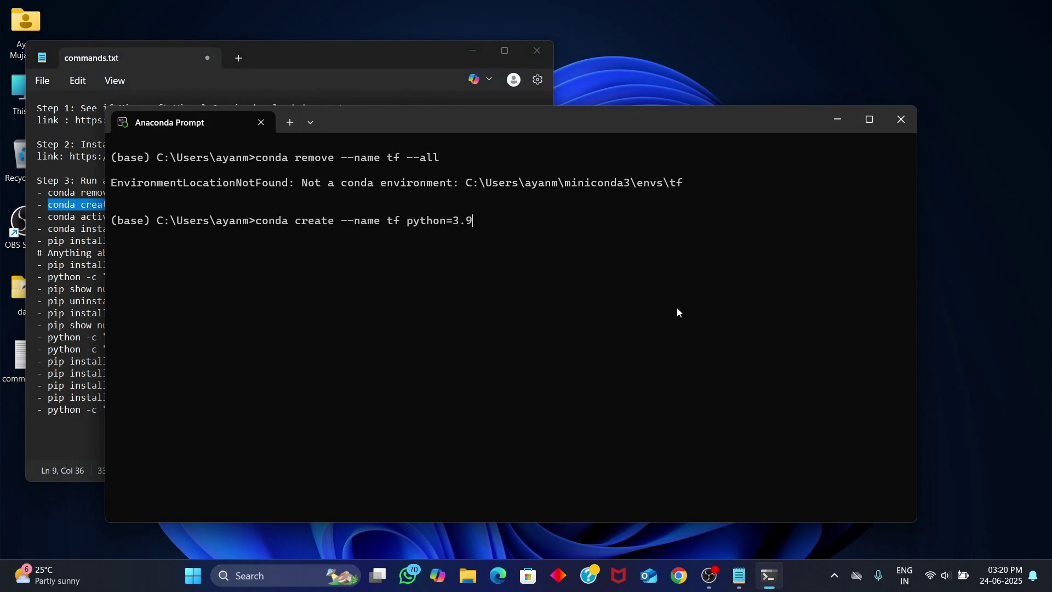
pyautogui.press('Return')
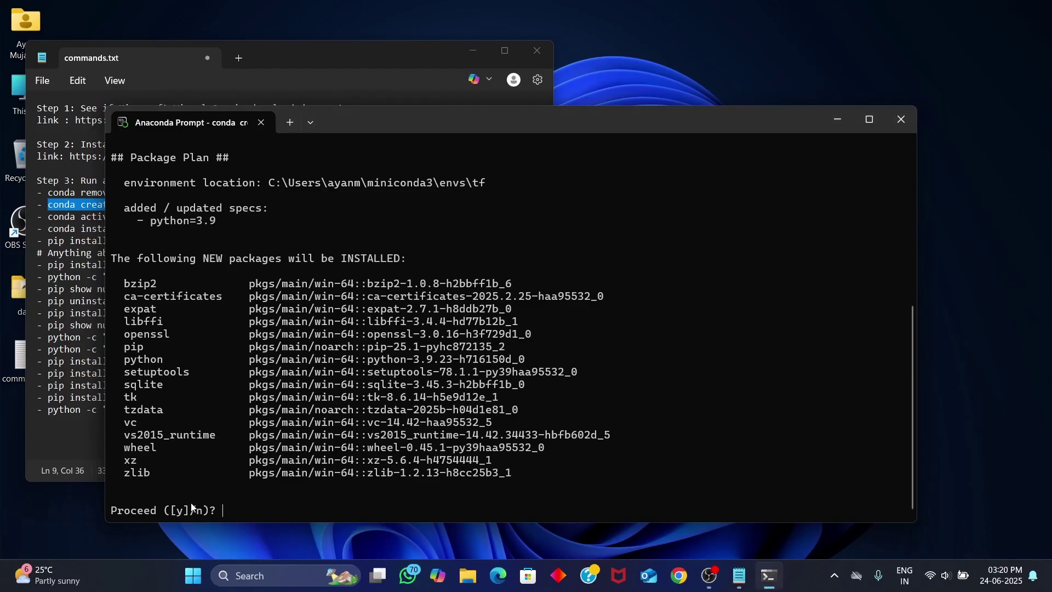
pyautogui.write('y')
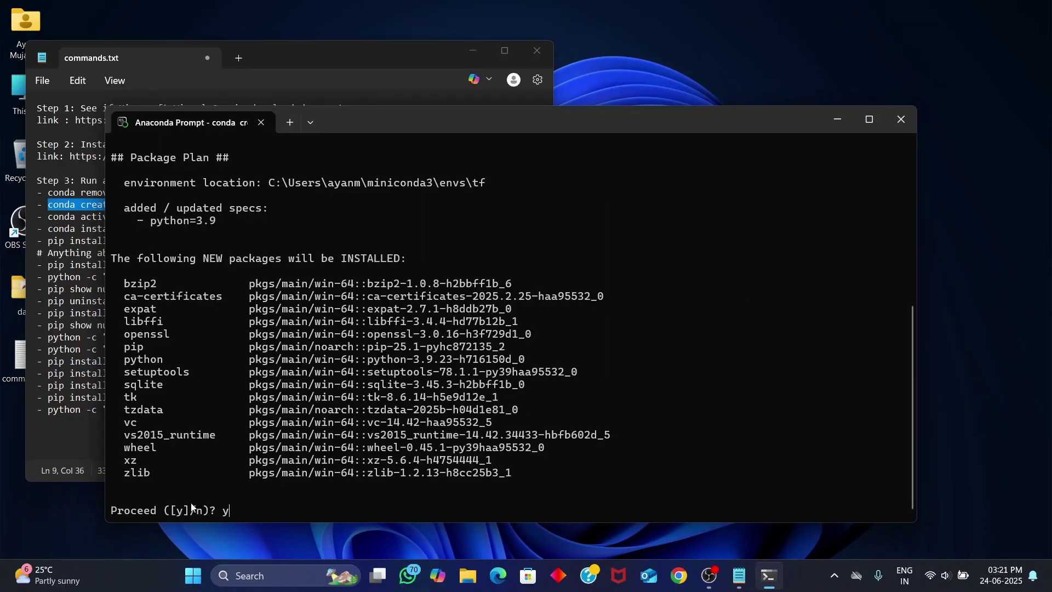
pyautogui.press('Return')
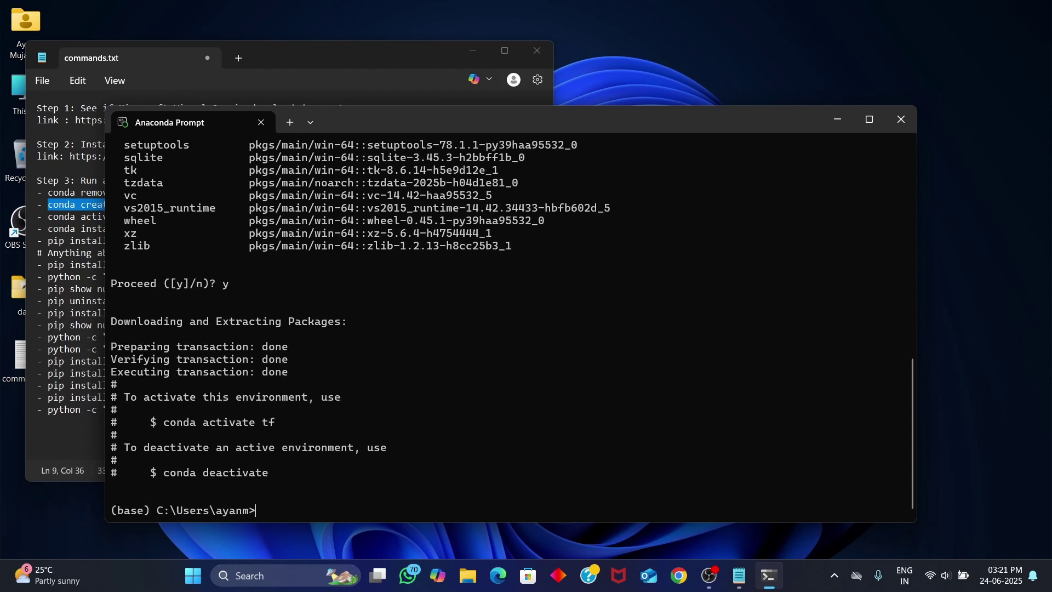
# Copy conda activate tf from commands.txt and run it in Anaconda Prompt to activate the new environment.
pyautogui.hotkey('alt', 'Tab')
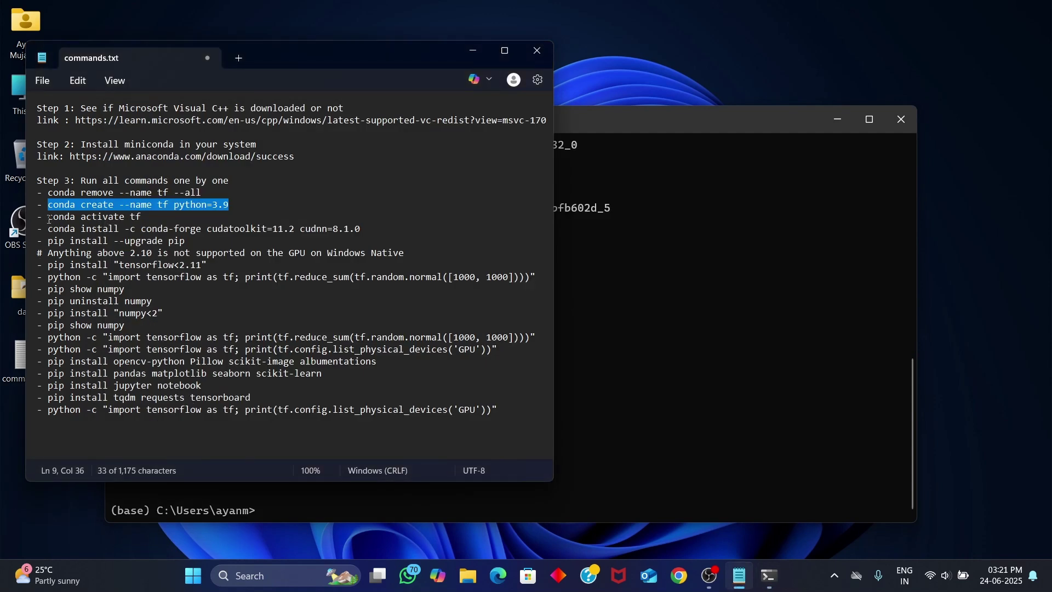
pyautogui.moveTo(48, 217); pyautogui.dragTo(144, 219)
pyautogui.hotkey('ctrl', 'c')
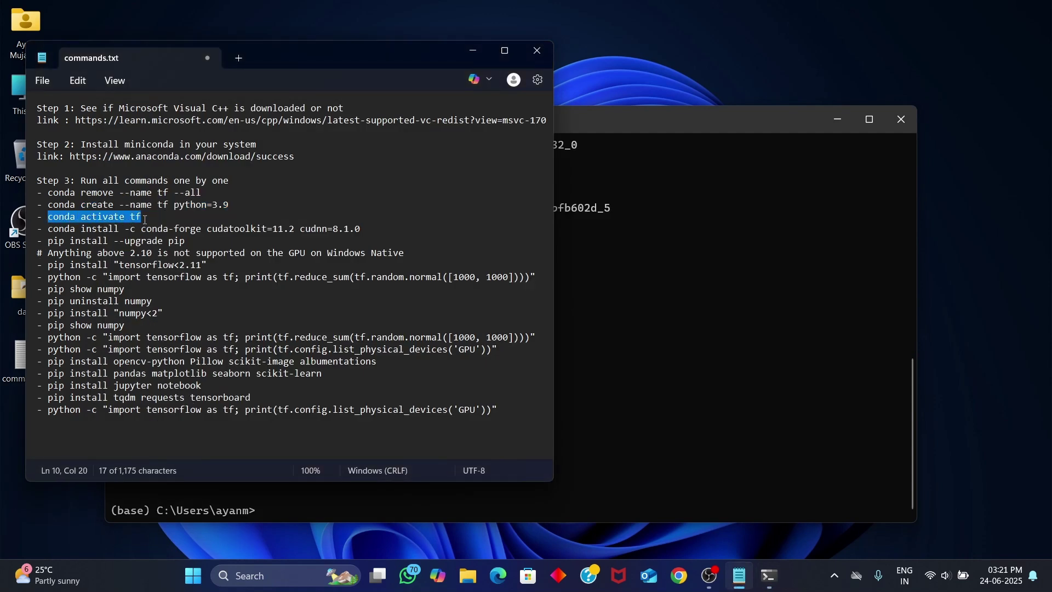
pyautogui.click(724, 397)
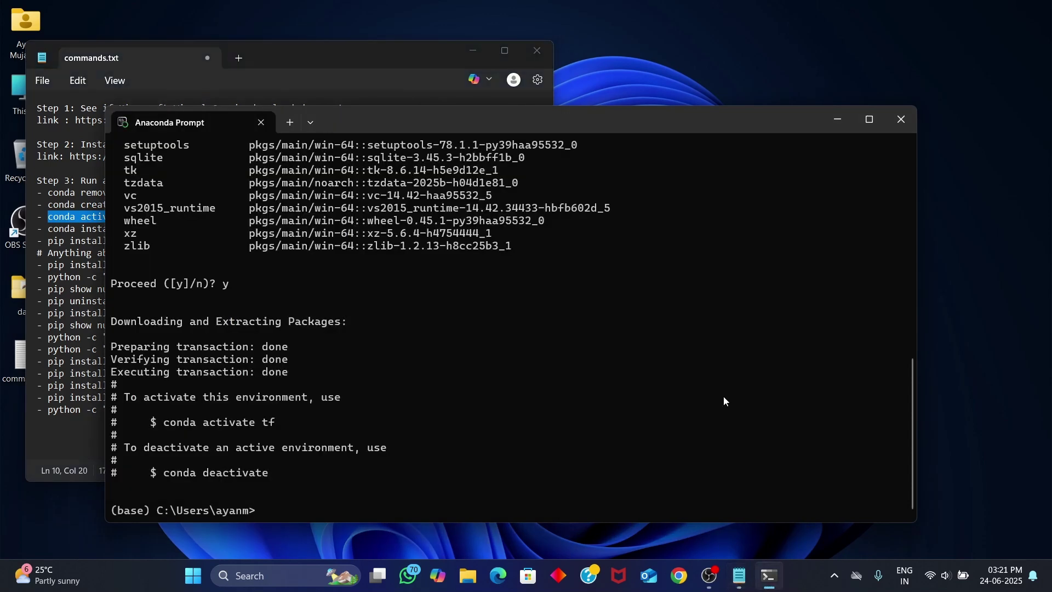
pyautogui.hotkey('ctrl', 'v')
pyautogui.press('Return')
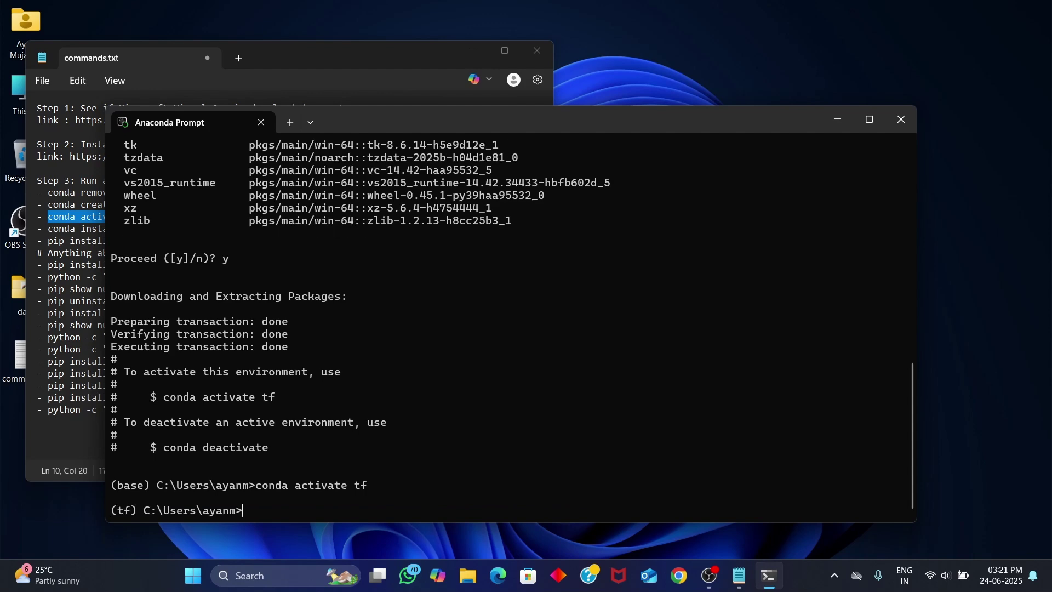
# Run conda install -c conda-forge cudatoolkit=11.2 cudnn=8.1.0 from commands.txt in Anaconda Prompt and confirm the installation with y.
pyautogui.hotkey('alt', 'Tab')
pyautogui.moveTo(47, 229)
pyautogui.mouseDown()
pyautogui.moveTo(74, 228)
pyautogui.moveTo(48, 241)
pyautogui.mouseUp()
pyautogui.press('super+c')
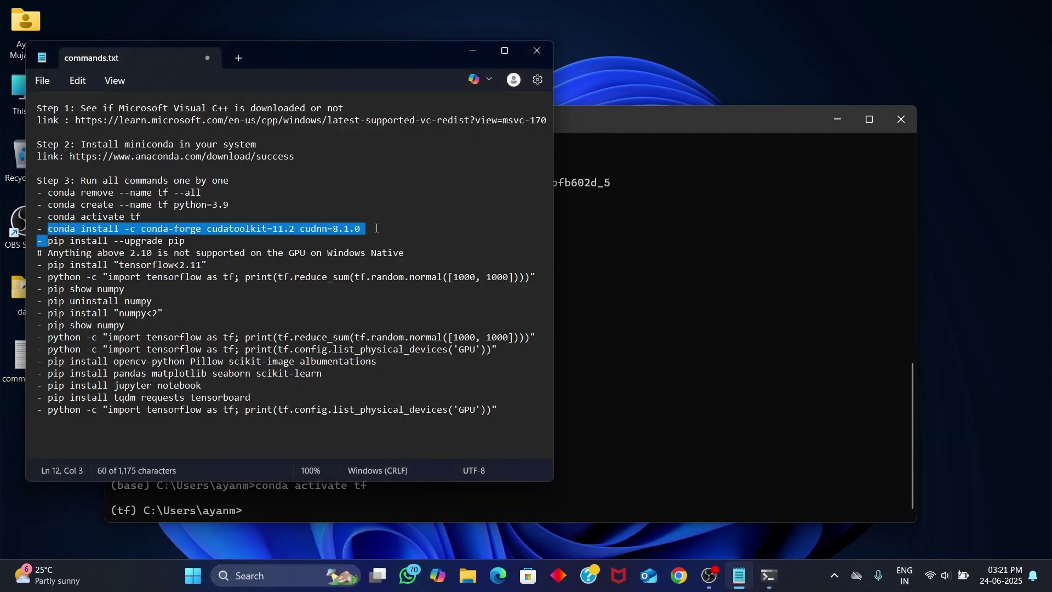
pyautogui.click(660, 326)
pyautogui.hotkey('ctrl', 'v')
pyautogui.click(413, 381)
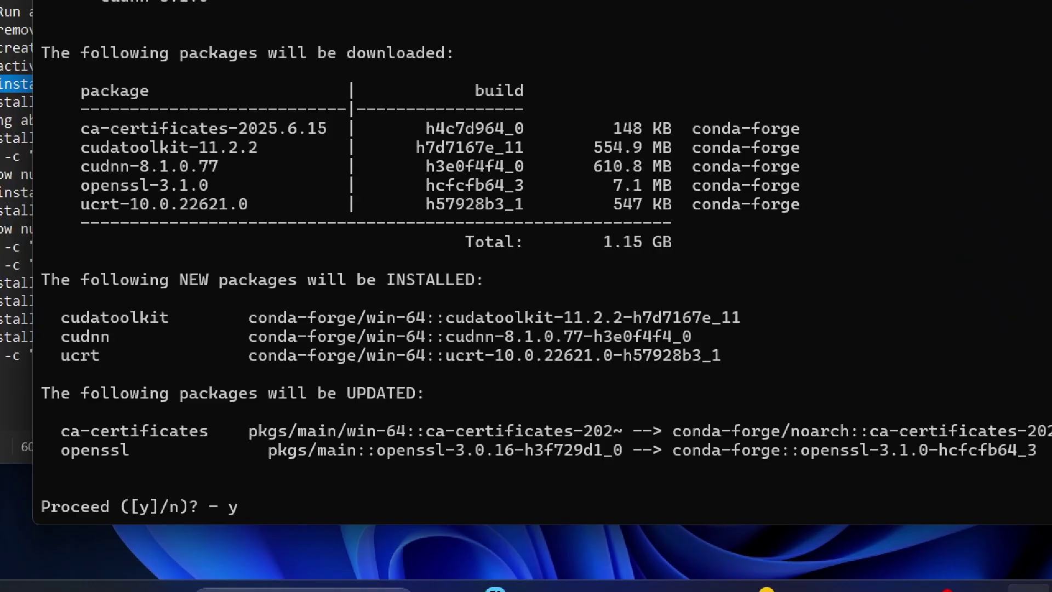
pyautogui.press('Return')
pyautogui.write('y')
pyautogui.press('Return')
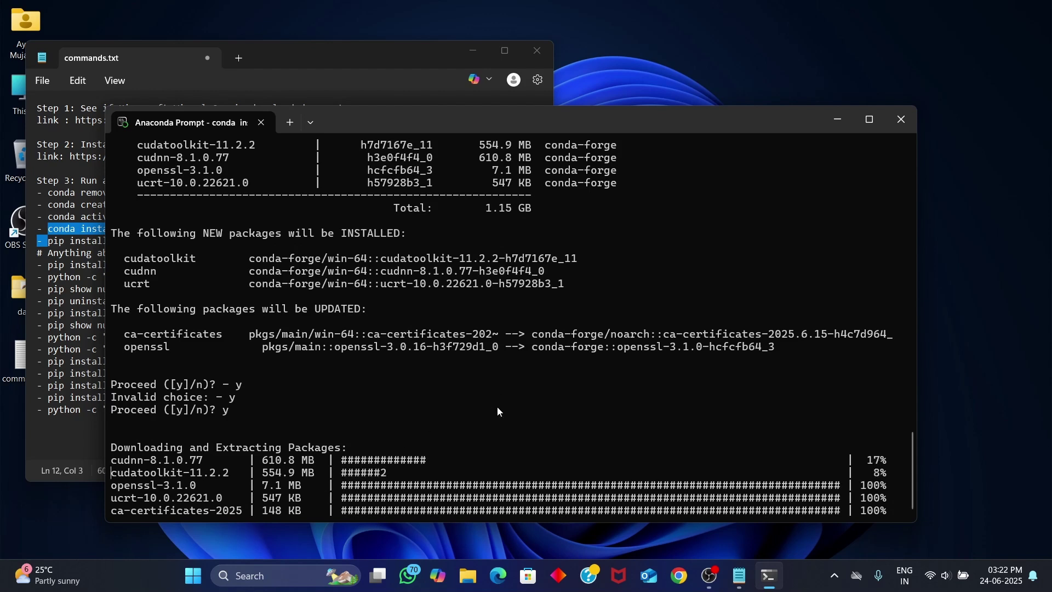
# Zoom the commands.txt text to 110% and enlarge its window so every command fits on one line, and return to Anaconda Prompt.
pyautogui.click(100, 287)
pyautogui.hotkey('ctrl', '+')
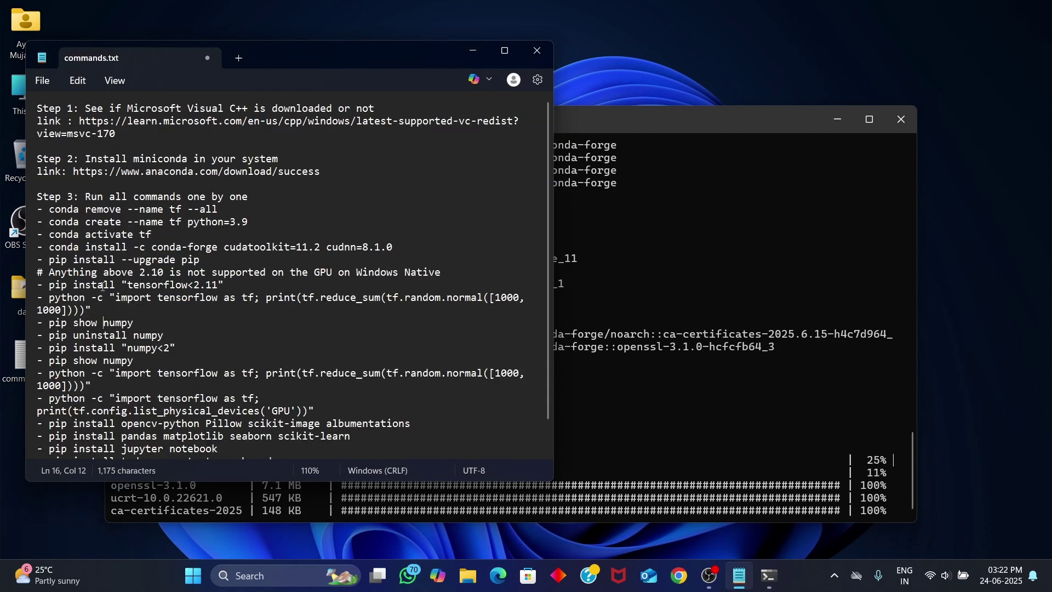
pyautogui.moveTo(554, 481); pyautogui.dragTo(612, 512)
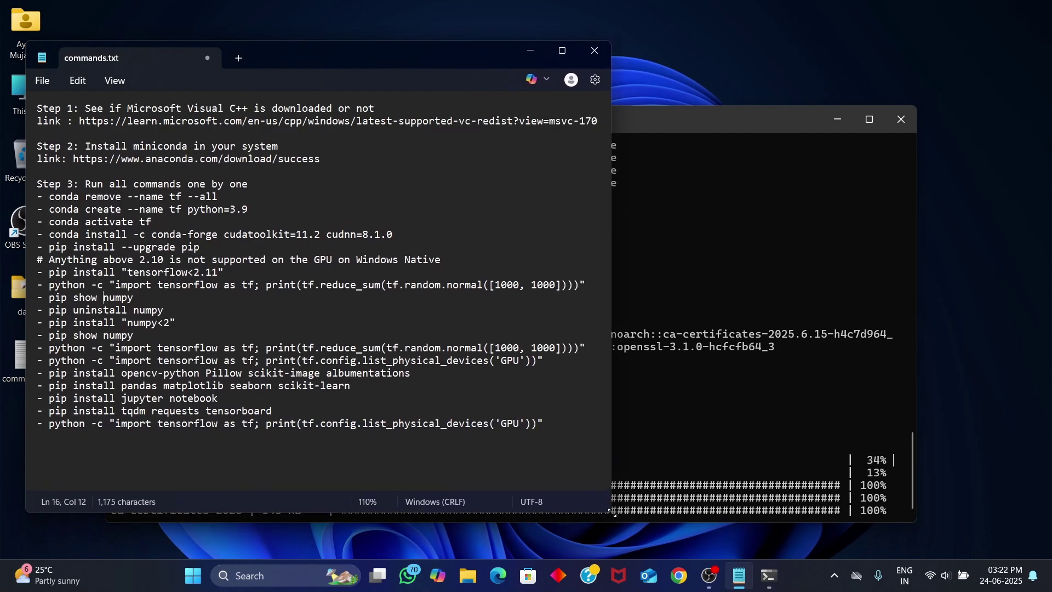
pyautogui.click(669, 445)
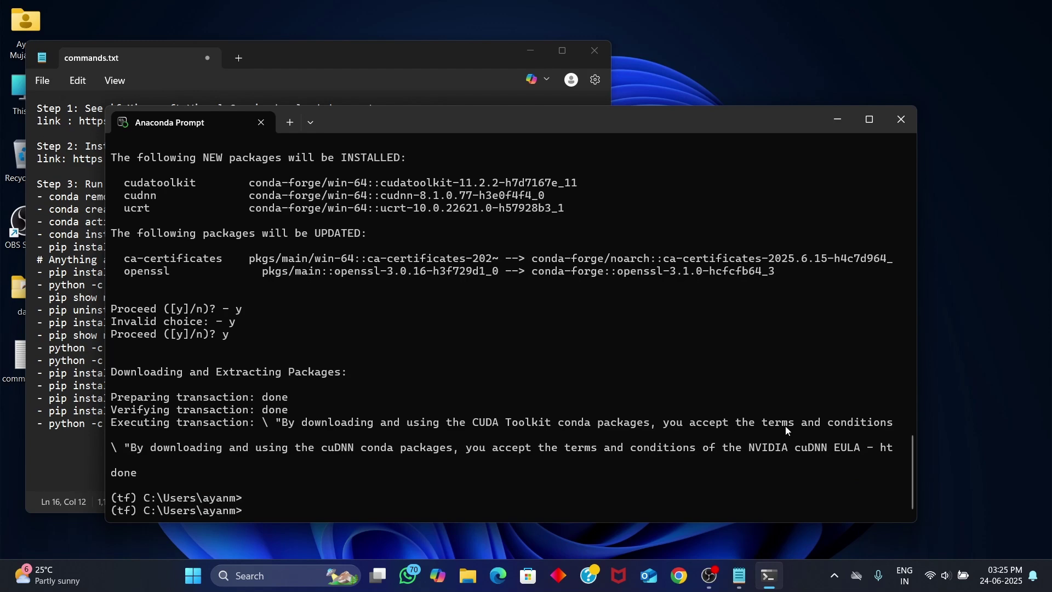
# Copy pip install --upgrade pip from commands.txt, clear the Anaconda Prompt screen with cls, and run the copied command.
pyautogui.hotkey('alt', 'Tab')
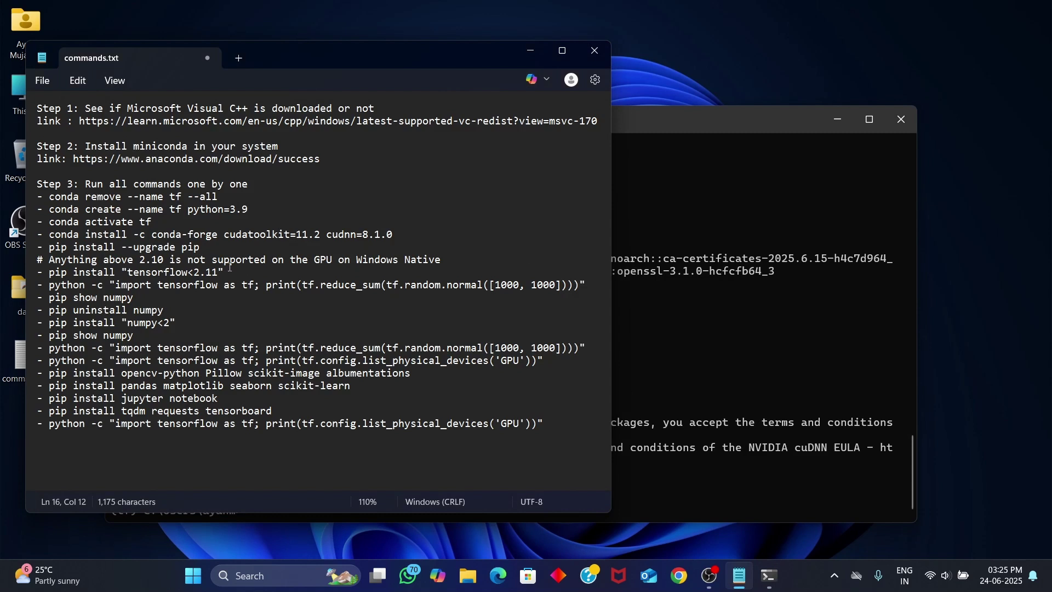
pyautogui.click(127, 247)
pyautogui.moveTo(49, 247); pyautogui.dragTo(204, 248)
pyautogui.hotkey('ctrl', 'c')
pyautogui.hotkey('alt', 'Tab')
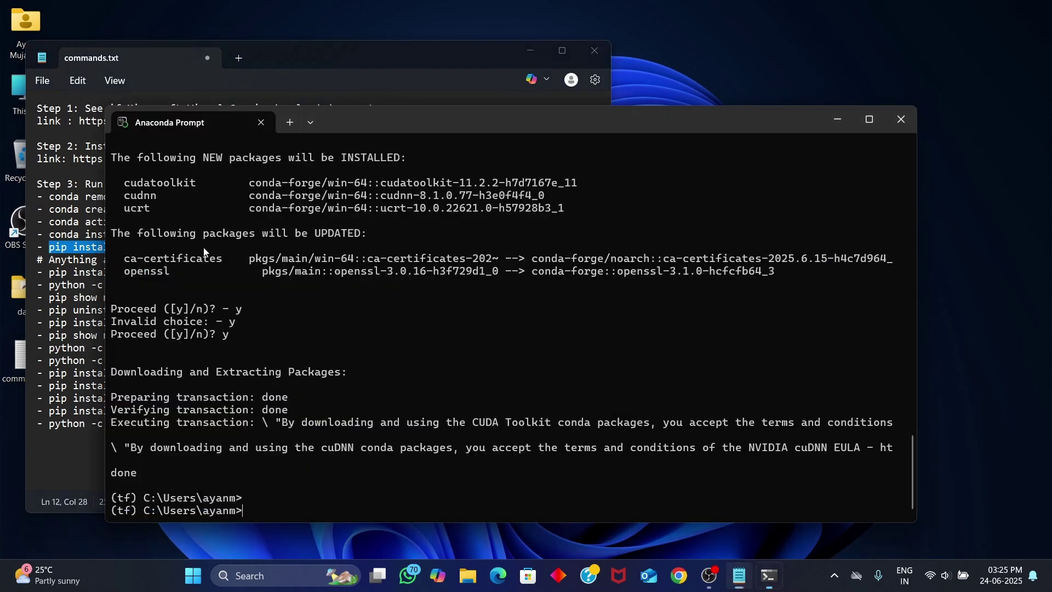
pyautogui.write('cls')
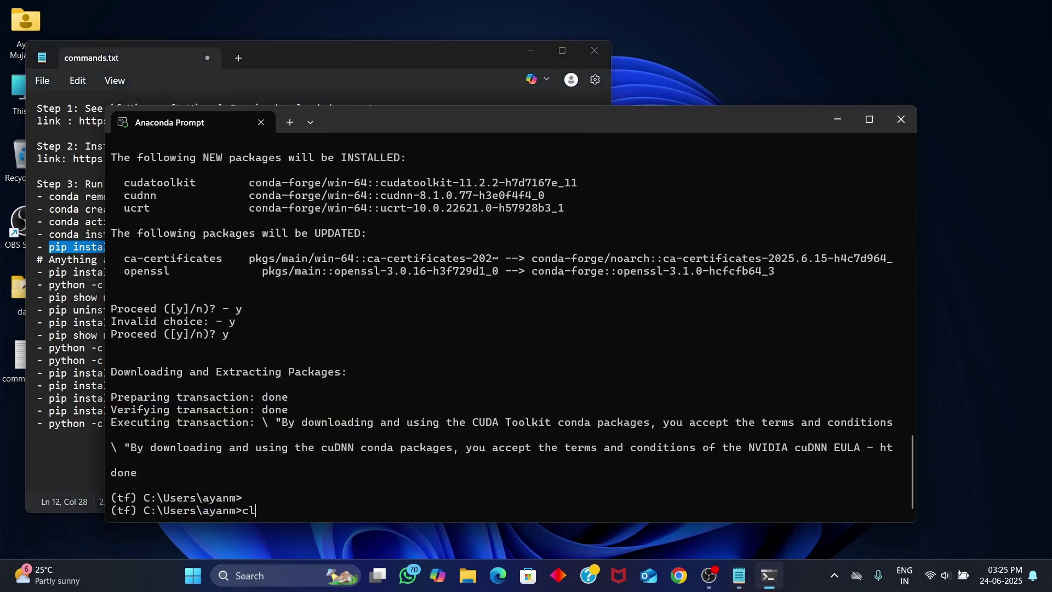
pyautogui.press('Return')
pyautogui.hotkey('ctrl', 'v')
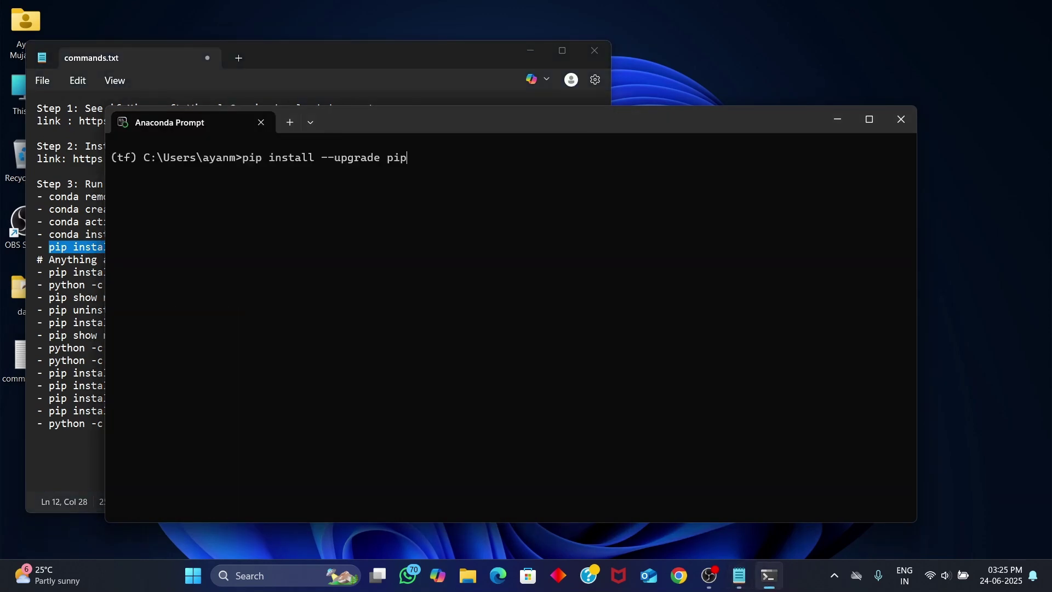
pyautogui.press('Return')
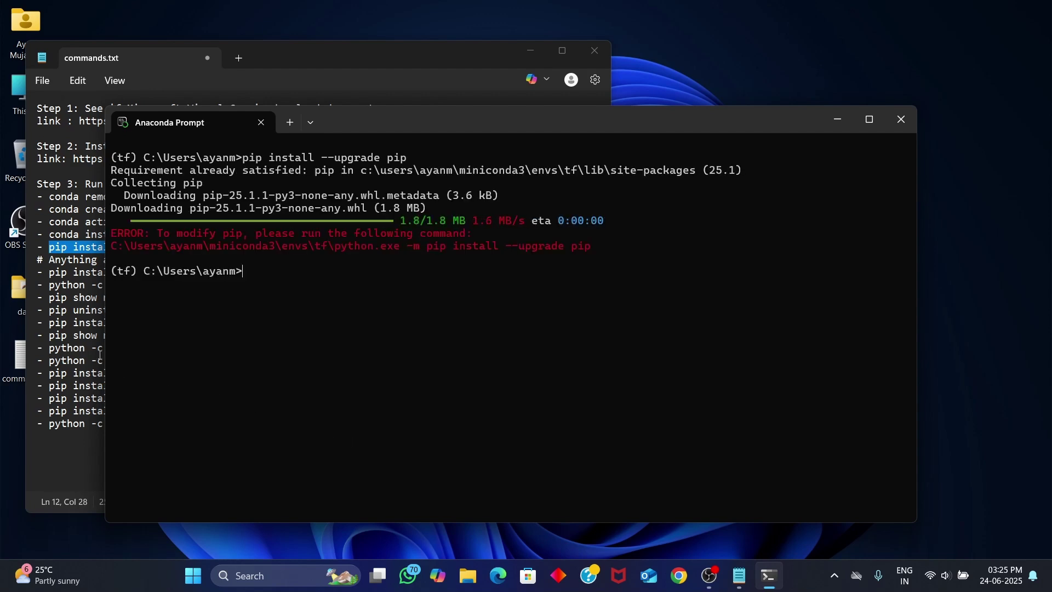
# Copy pip install "tensorflow<2.11" from commands.txt and run it in the tf environment in Anaconda Prompt.
pyautogui.click(74, 336)
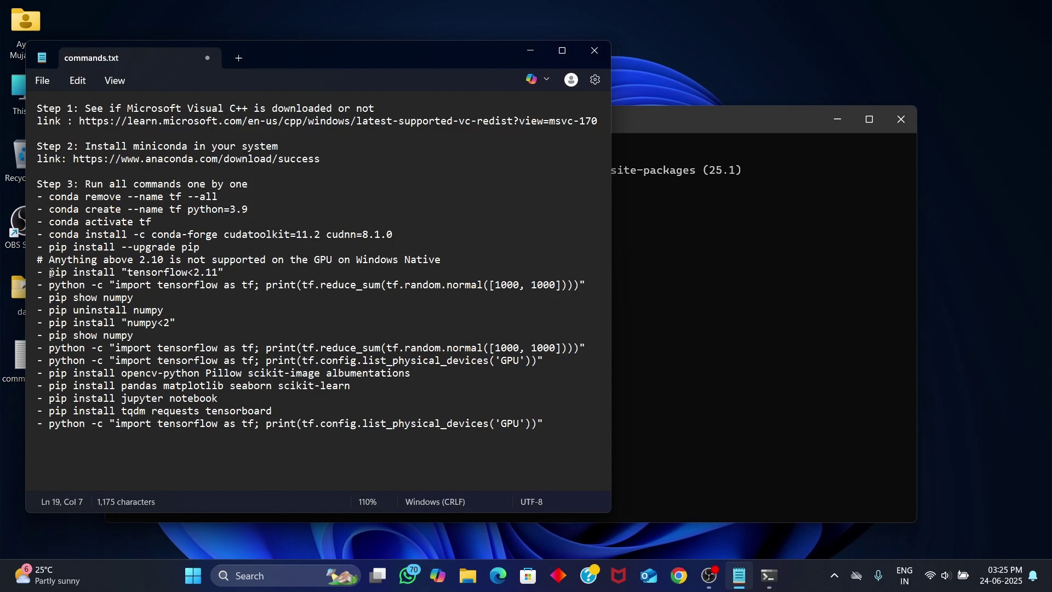
pyautogui.moveTo(48, 273); pyautogui.dragTo(226, 274)
pyautogui.hotkey('ctrl', 'c')
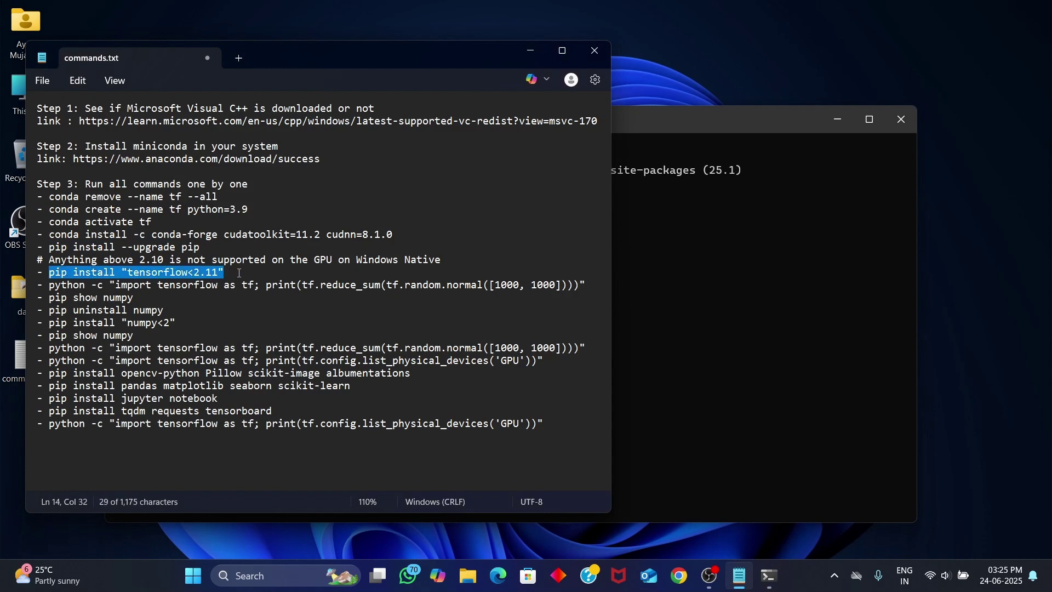
pyautogui.hotkey('alt', 'Tab')
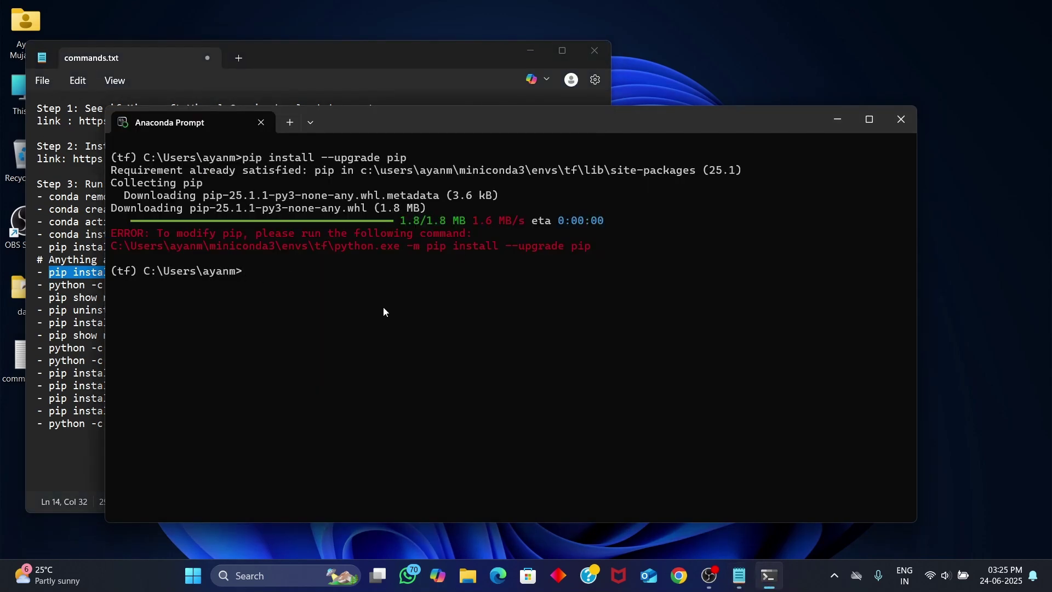
pyautogui.hotkey('ctrl', 'v')
pyautogui.press('Return')
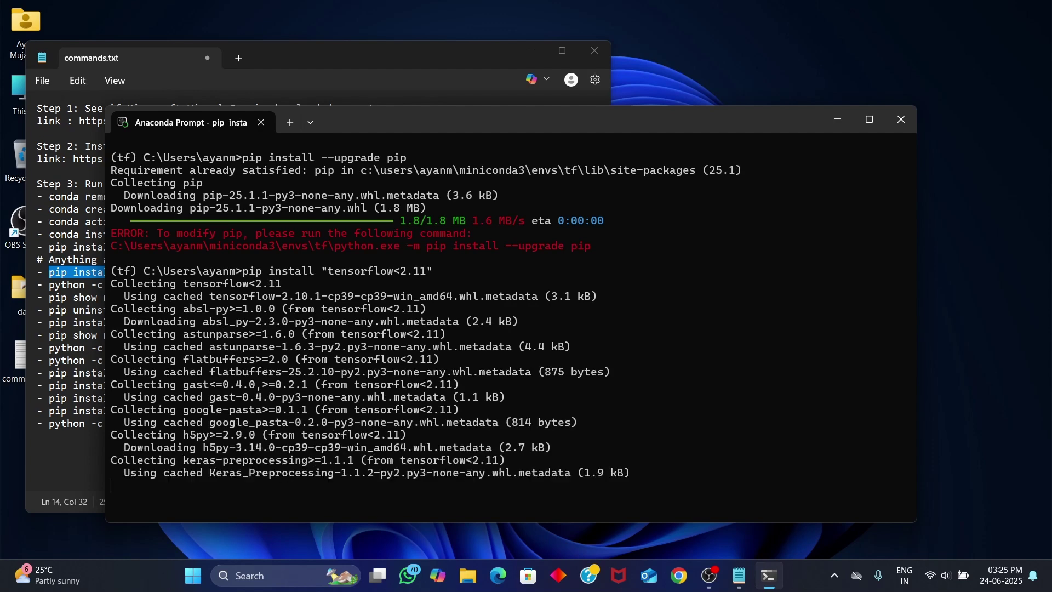
pyautogui.hotkey('alt', 'Tab')
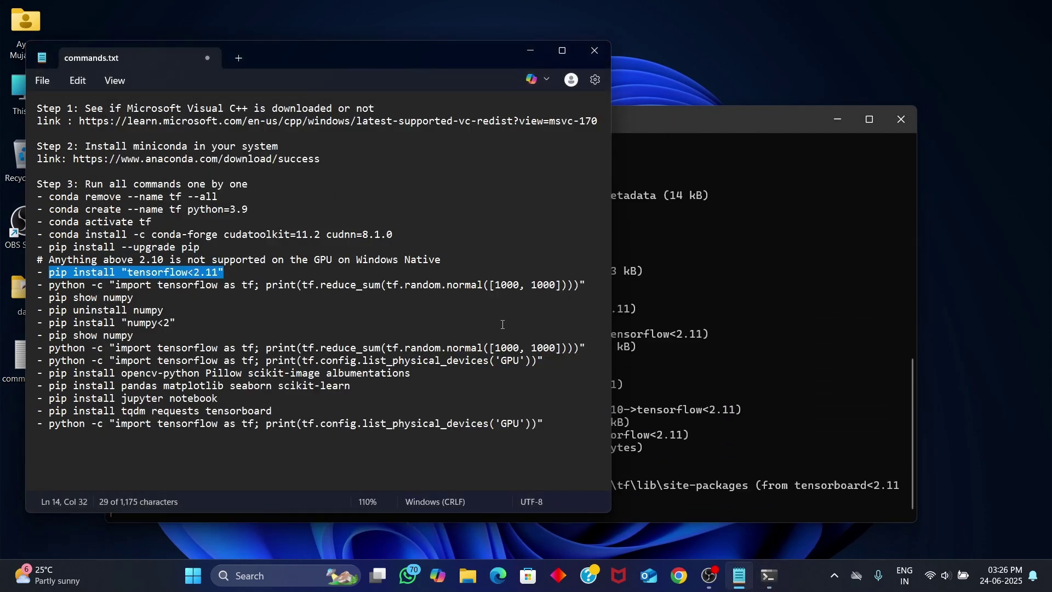
pyautogui.click(671, 350)
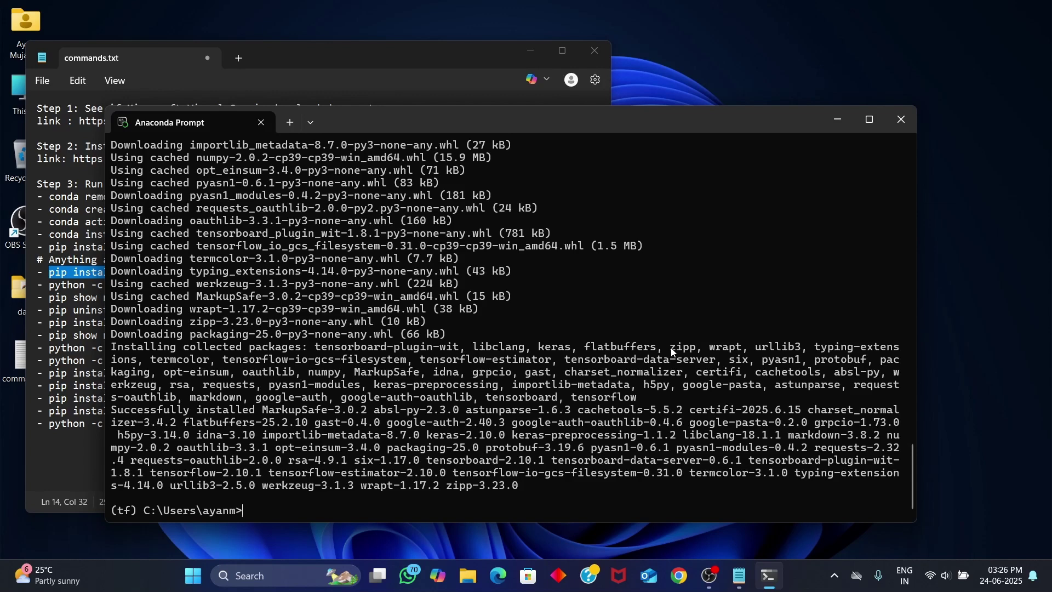
# Test TensorFlow by running python -c "import tensorflow as tf; print(tf.reduce_sum(tf.random.normal([1000, 1000])))" from commands.txt in Anaconda Prompt.
pyautogui.hotkey('alt', 'Tab')
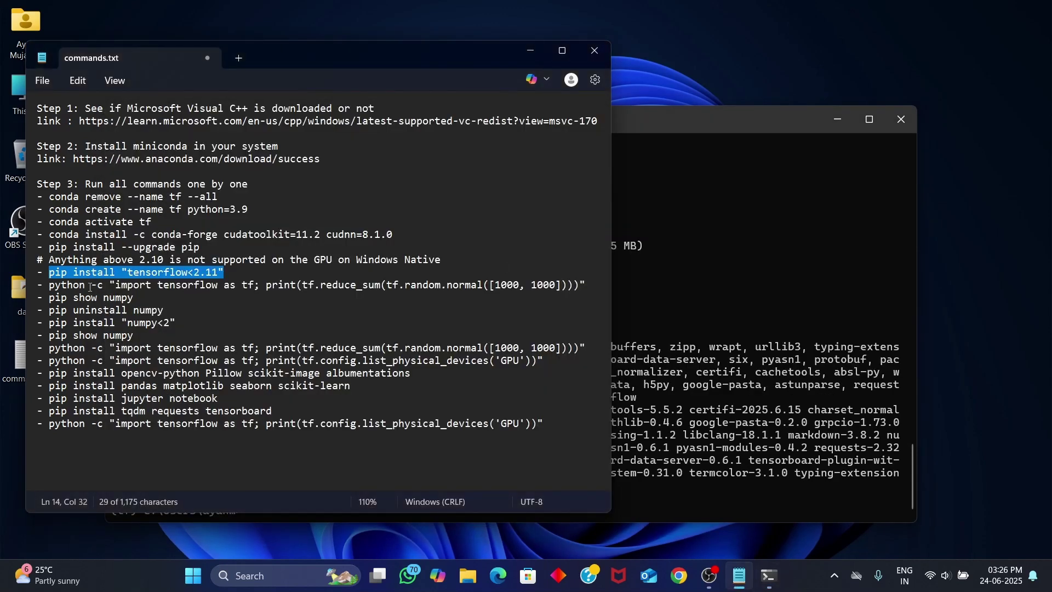
pyautogui.moveTo(48, 286); pyautogui.dragTo(586, 286)
pyautogui.hotkey('ctrl', 'c')
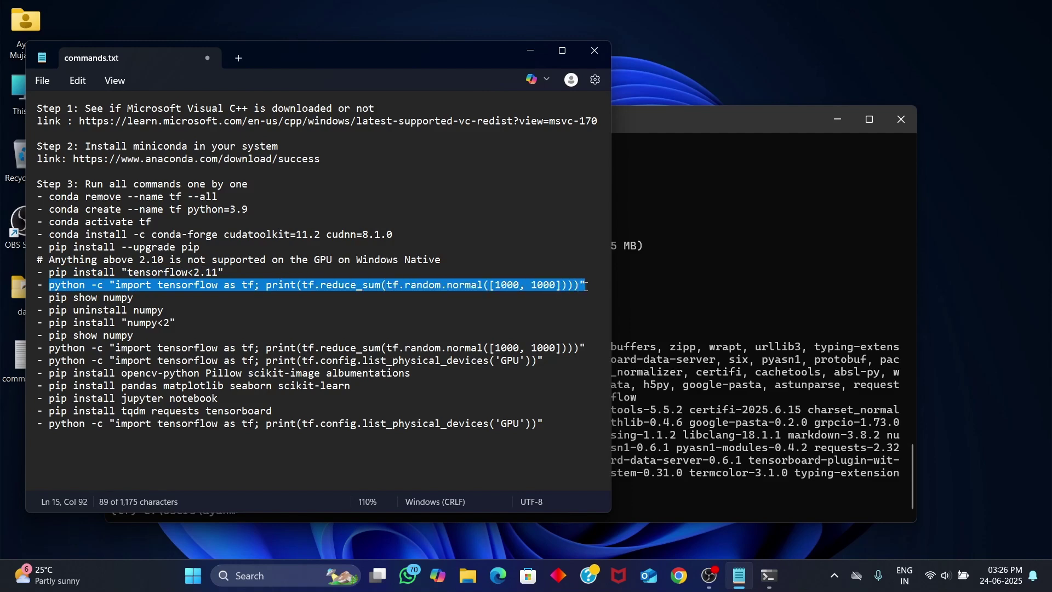
pyautogui.hotkey('alt', 'Tab')
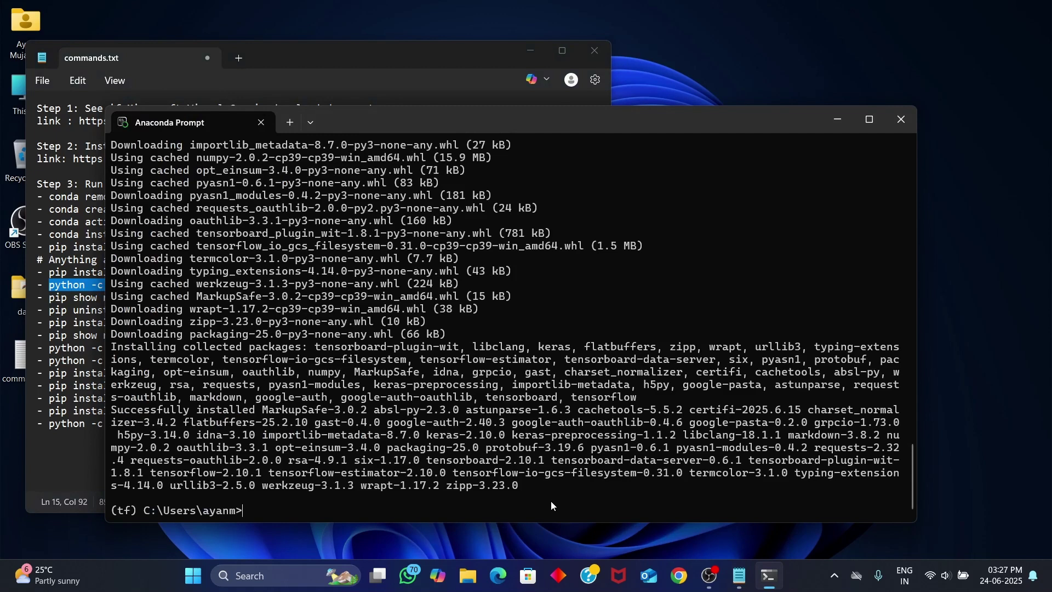
pyautogui.hotkey('ctrl', 'v')
pyautogui.press('Return')
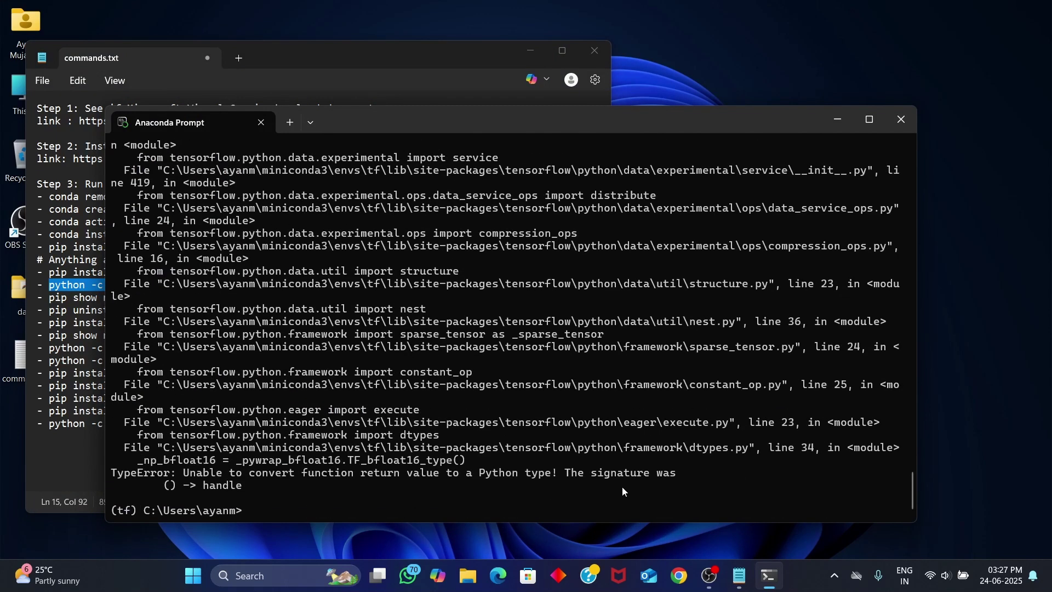
# Highlight and read the text printed directly below the TensorFlow test command, above the first traceback.
pyautogui.scroll(8, 586, 448)
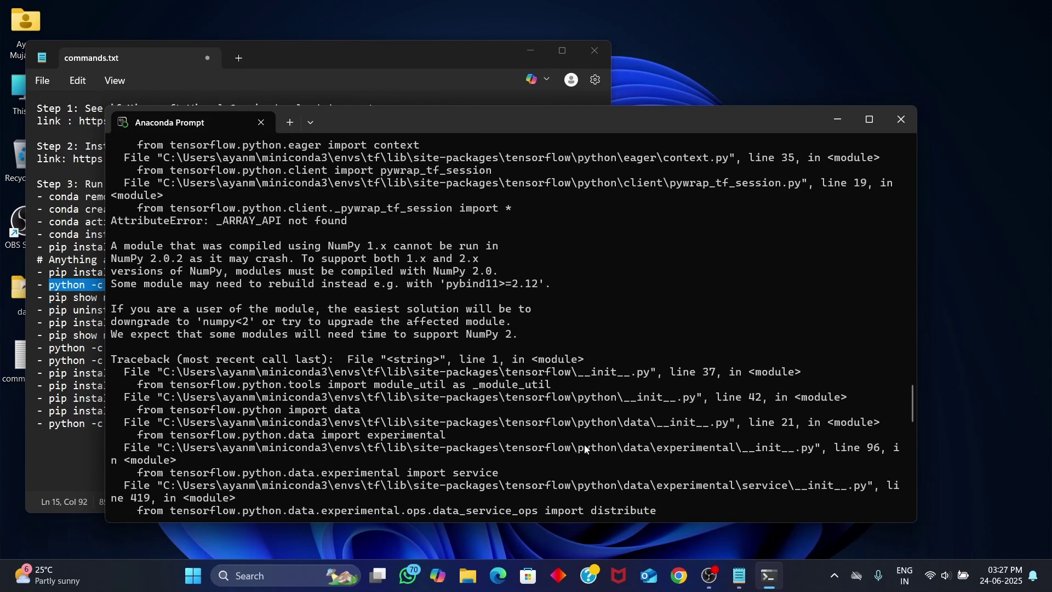
pyautogui.scroll(13, 585, 448)
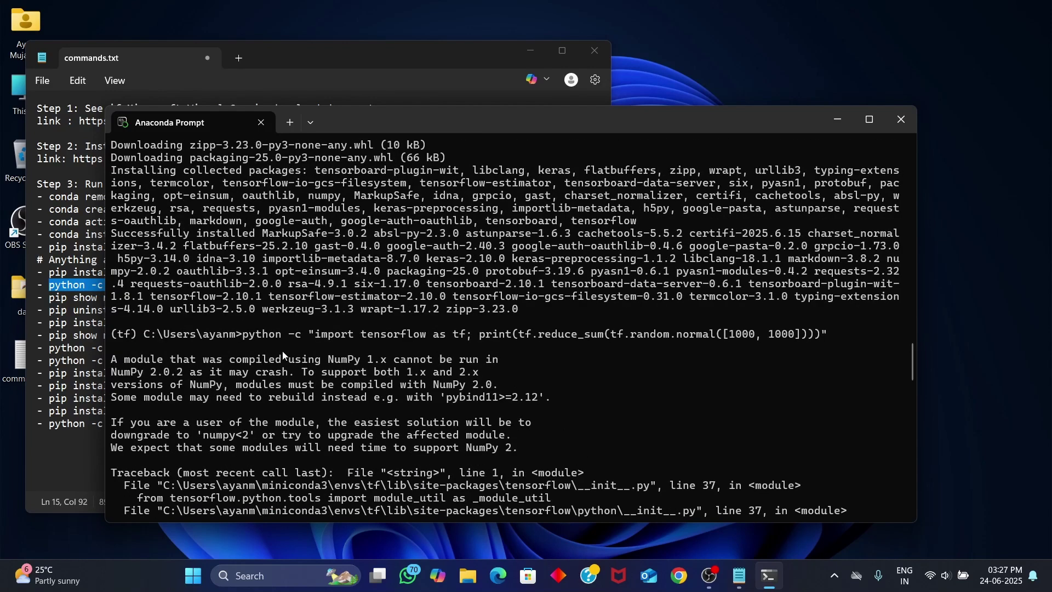
pyautogui.moveTo(112, 361); pyautogui.dragTo(553, 446)
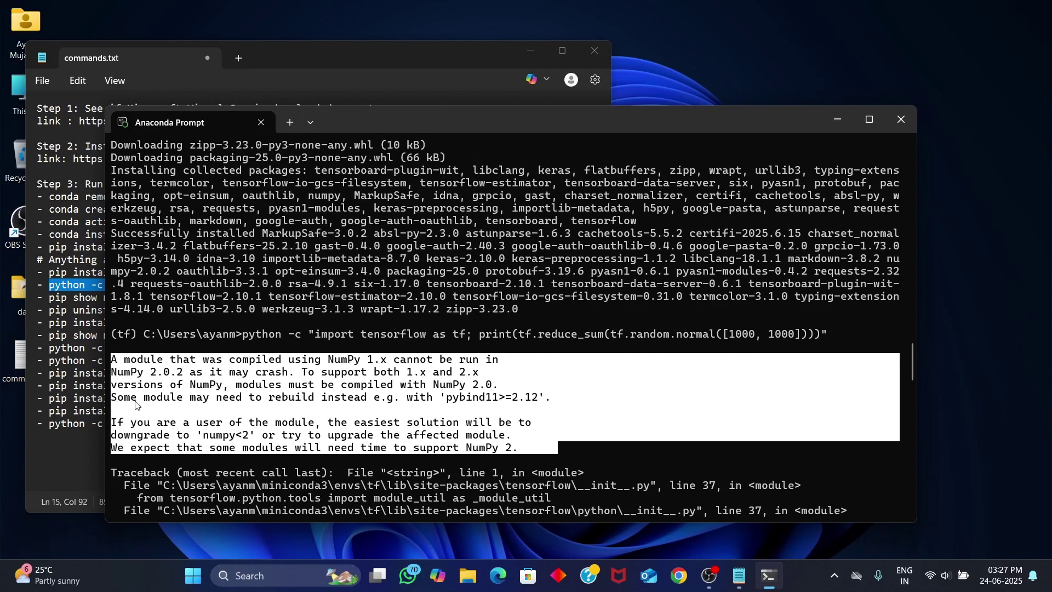
pyautogui.scroll(-1, 136, 404)
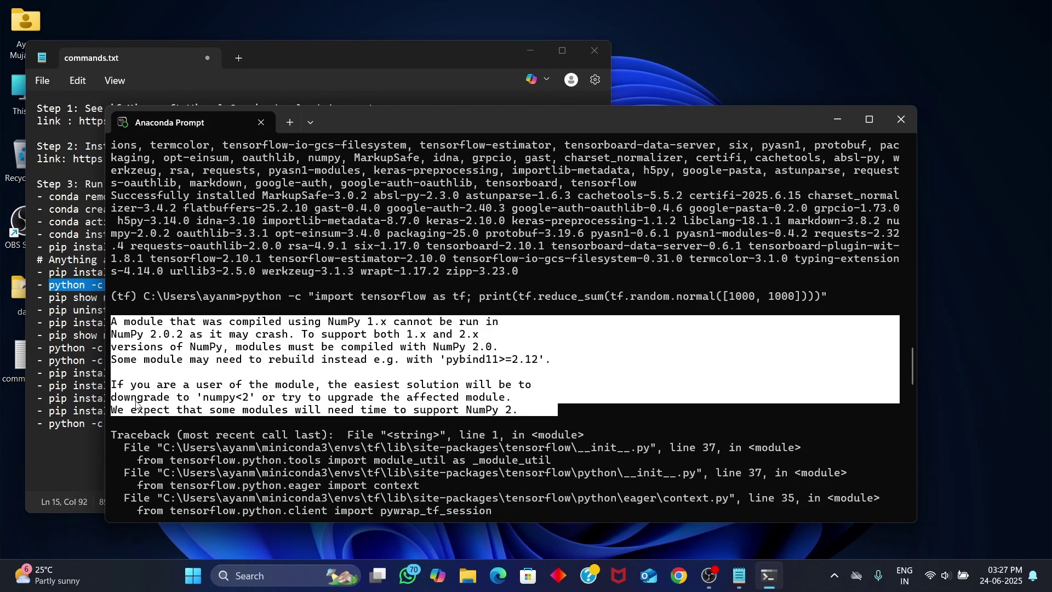
# Look through the rest of the traceback down to the prompt and clear the Anaconda Prompt screen with cls.
pyautogui.rightClick(354, 411)
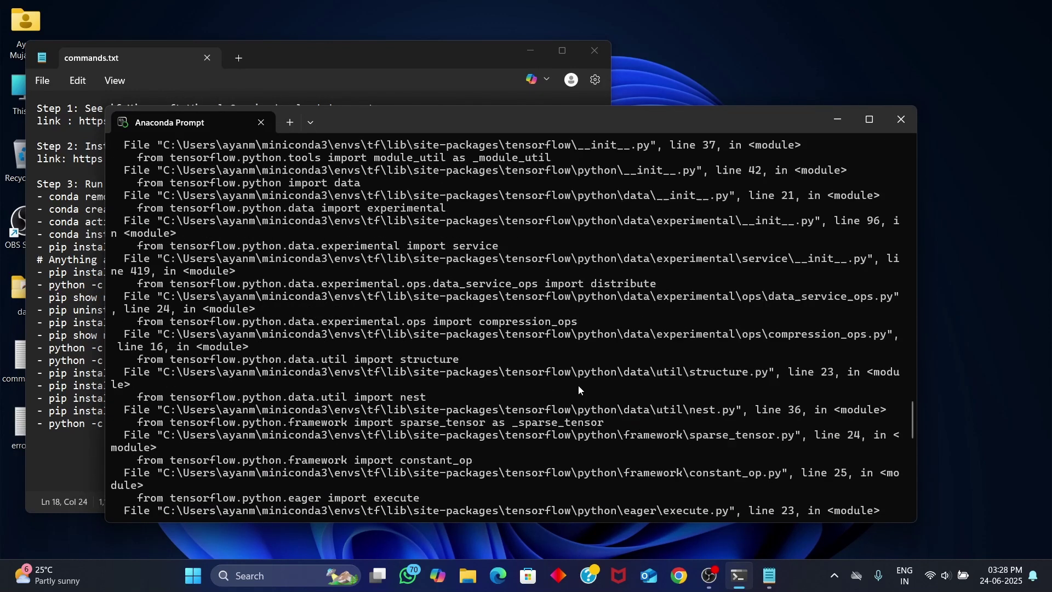
pyautogui.scroll(-7, 578, 385)
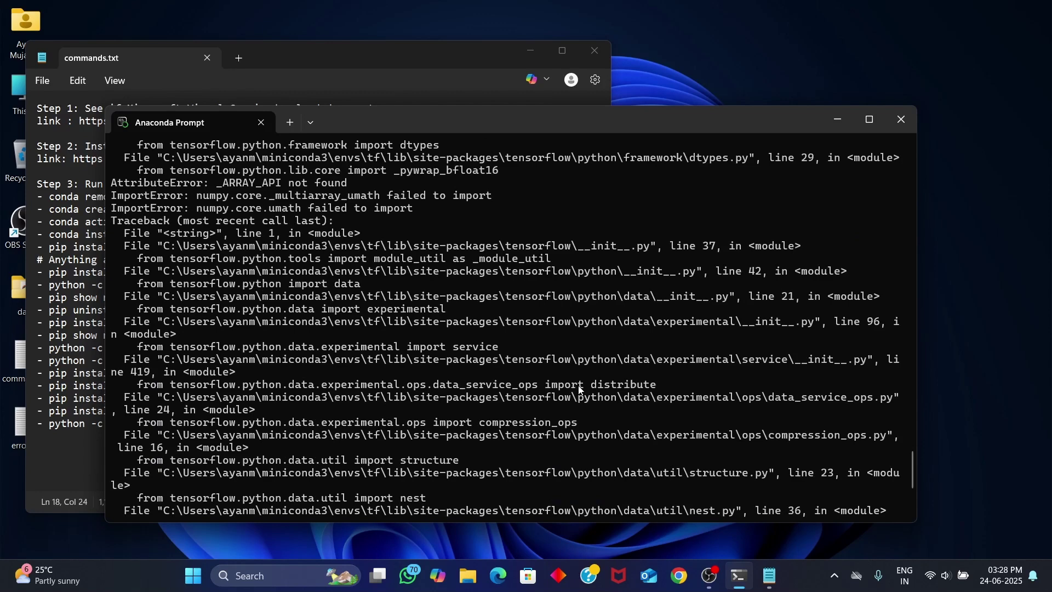
pyautogui.write('cls')
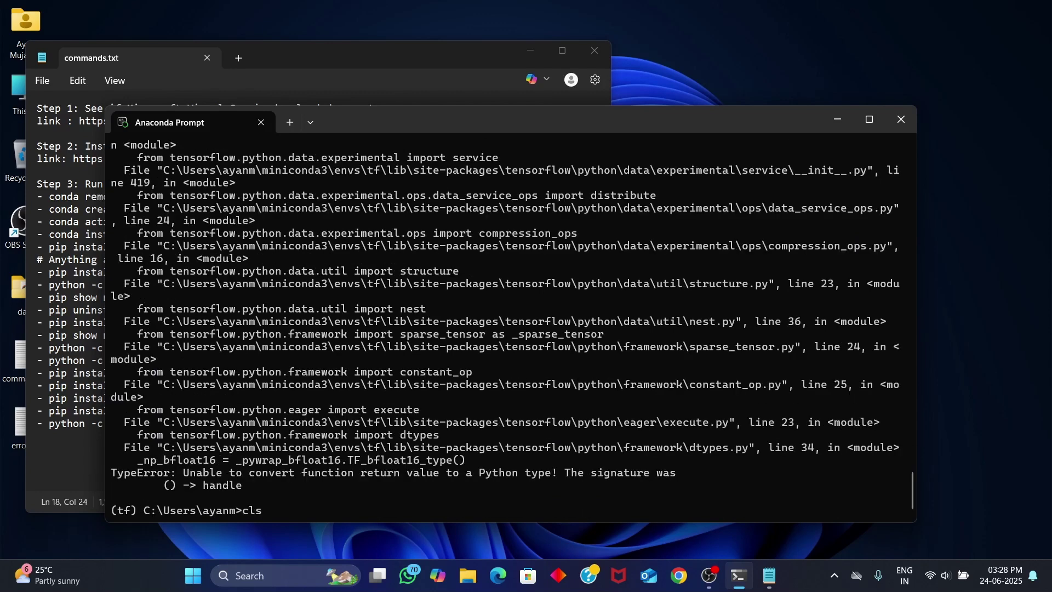
pyautogui.press('Return')
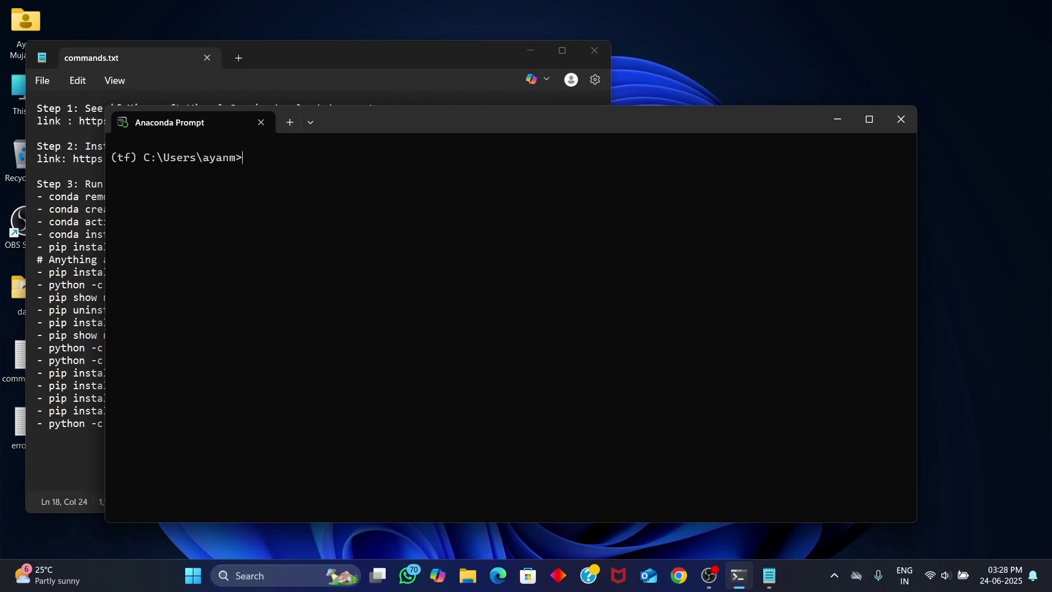
# Copy the first pip show numpy command from commands.txt and run it in the tf environment in Anaconda Prompt.
pyautogui.hotkey('alt', 'Tab')
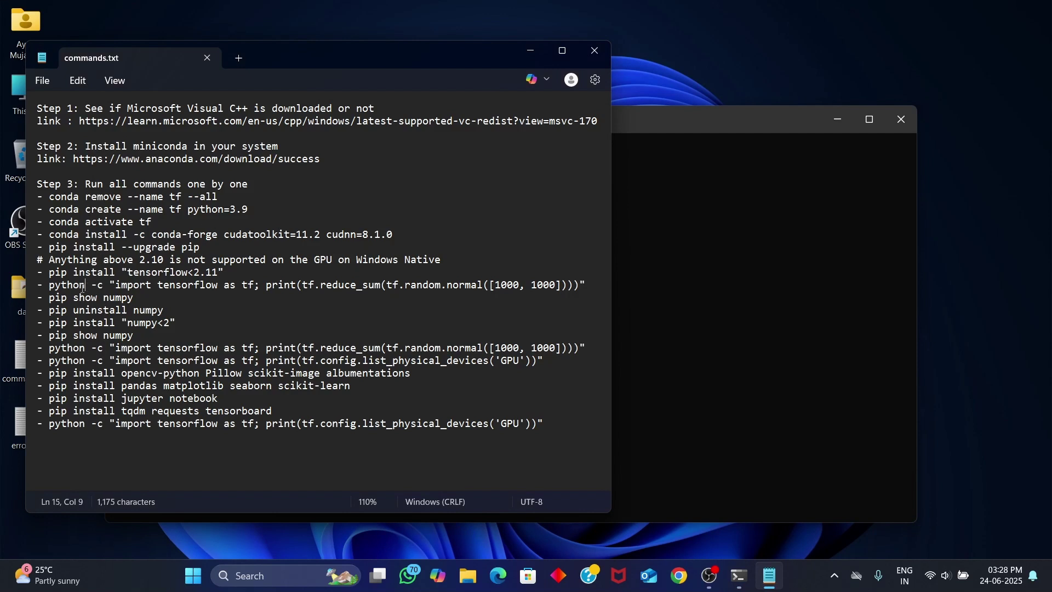
pyautogui.moveTo(49, 299); pyautogui.dragTo(136, 300)
pyautogui.hotkey('ctrl', 'c')
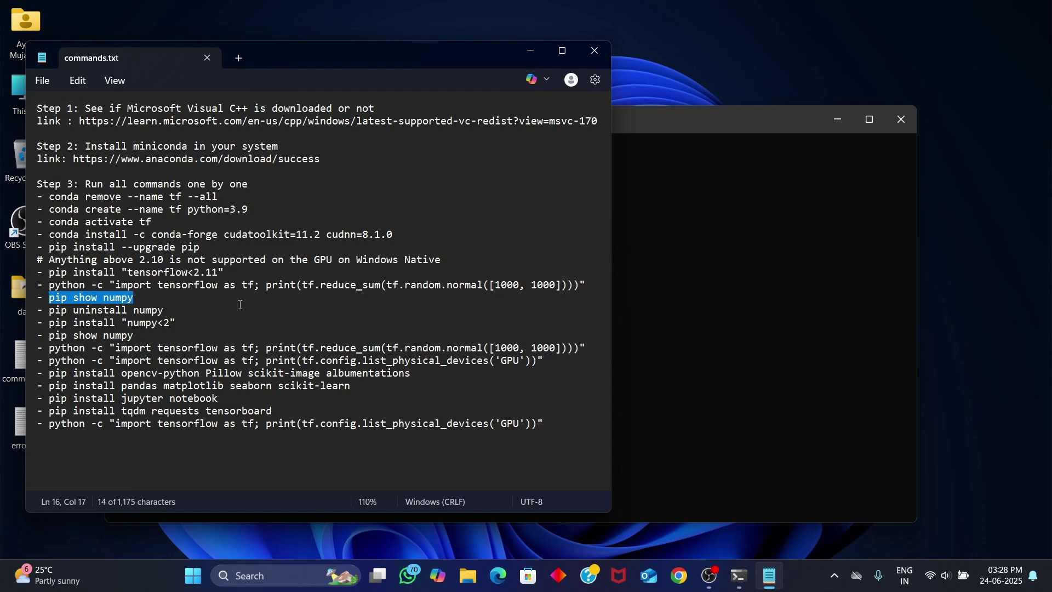
pyautogui.hotkey('alt', 'Tab')
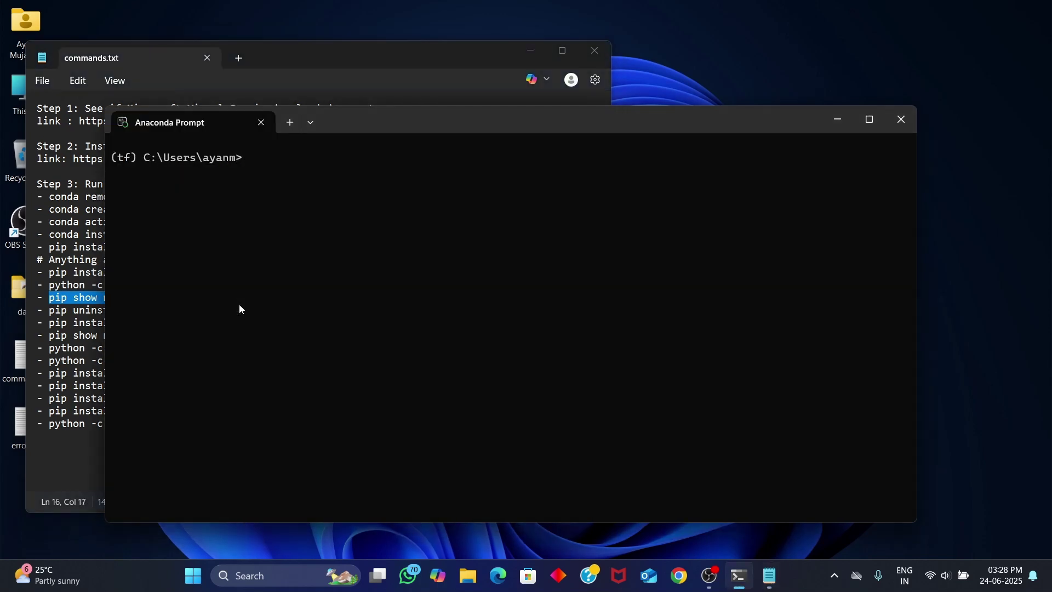
pyautogui.hotkey('ctrl', 'v')
pyautogui.press('Return')
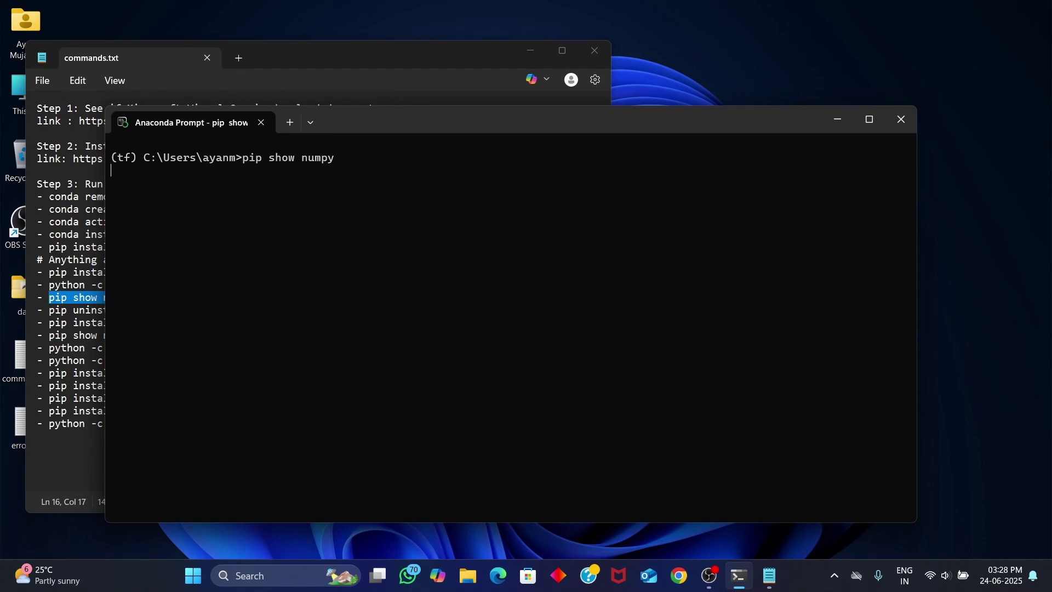
# Go back to the start of the pip show numpy output and highlight the package details and the version line.
pyautogui.scroll(20, 246, 311)
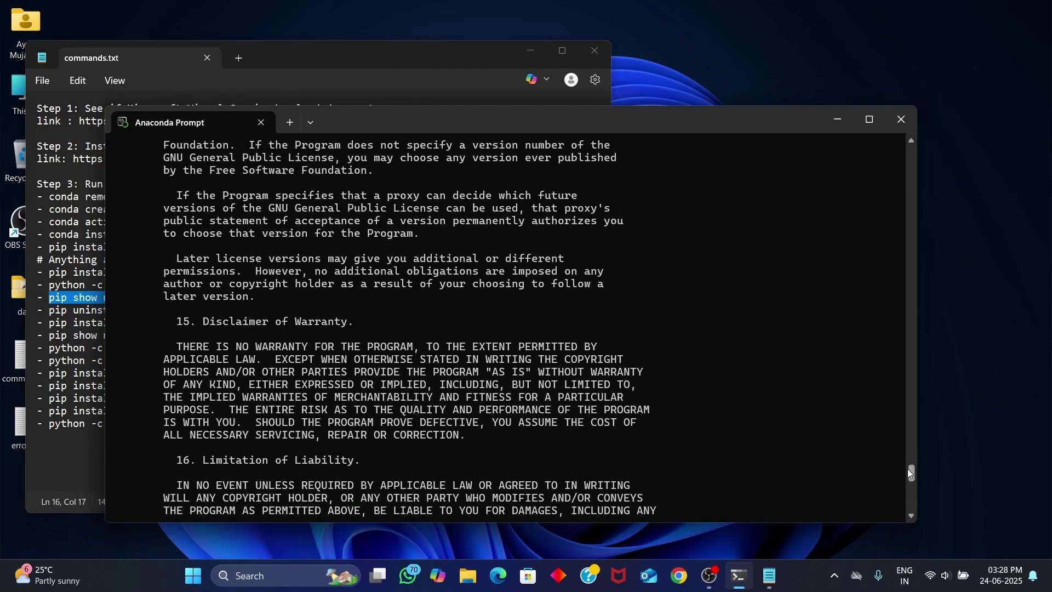
pyautogui.moveTo(910, 470); pyautogui.dragTo(911, 148)
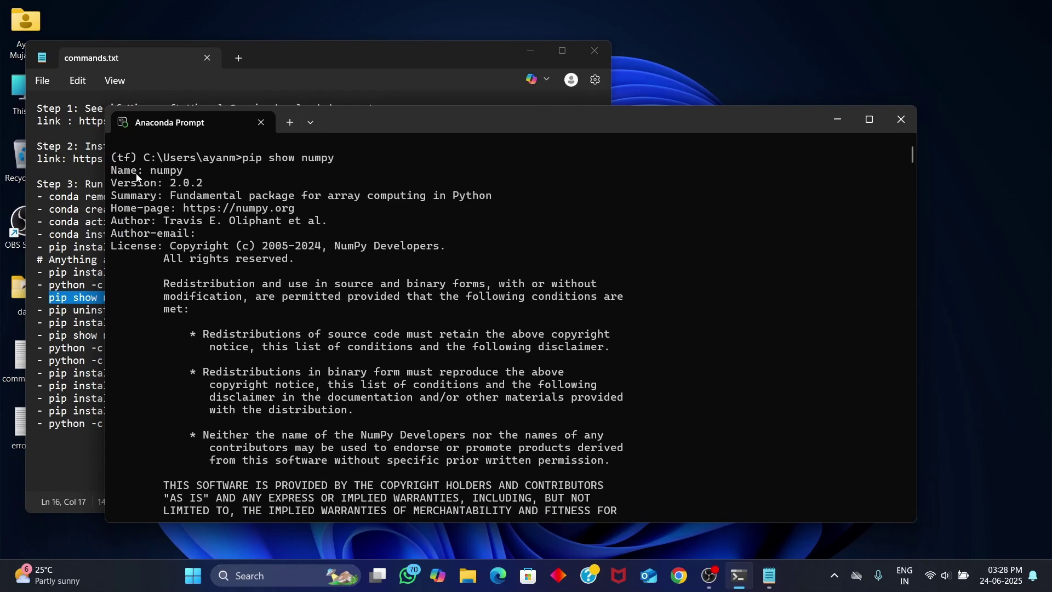
pyautogui.moveTo(112, 157); pyautogui.dragTo(347, 227)
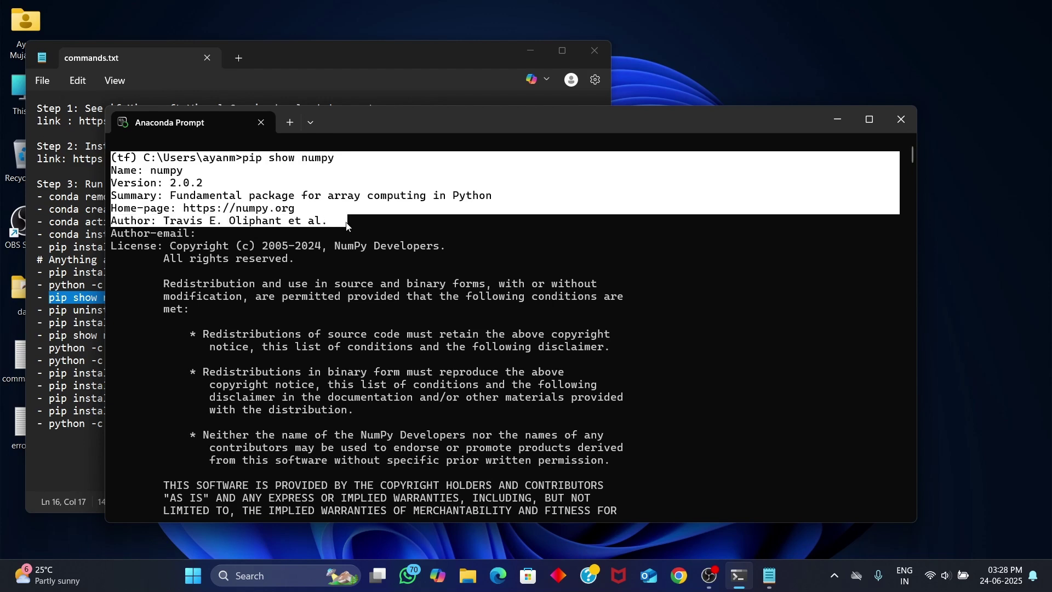
pyautogui.hotkey('ctrl', 'c')
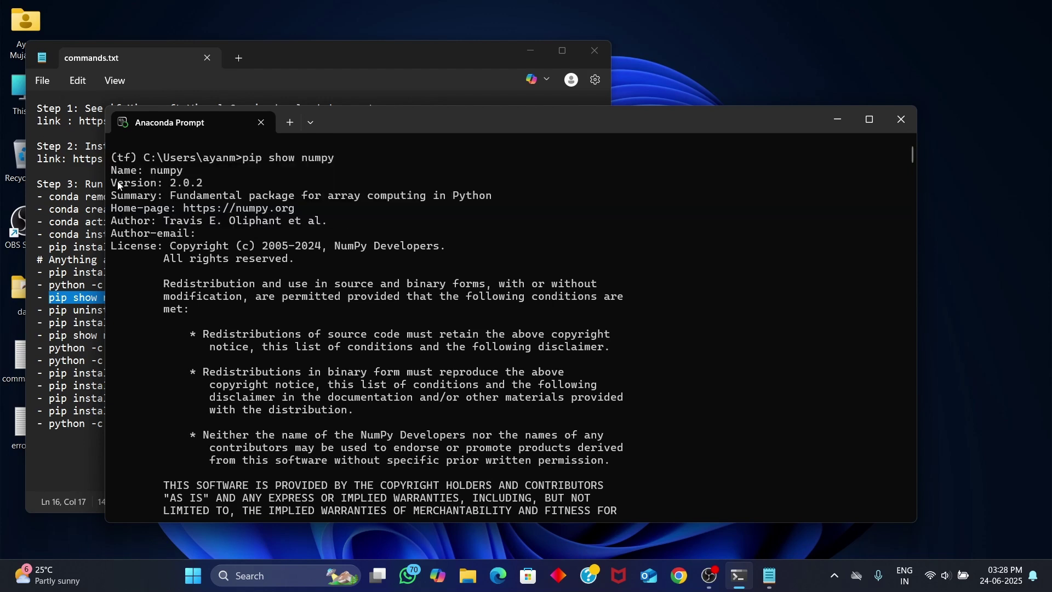
pyautogui.moveTo(115, 186); pyautogui.dragTo(236, 187)
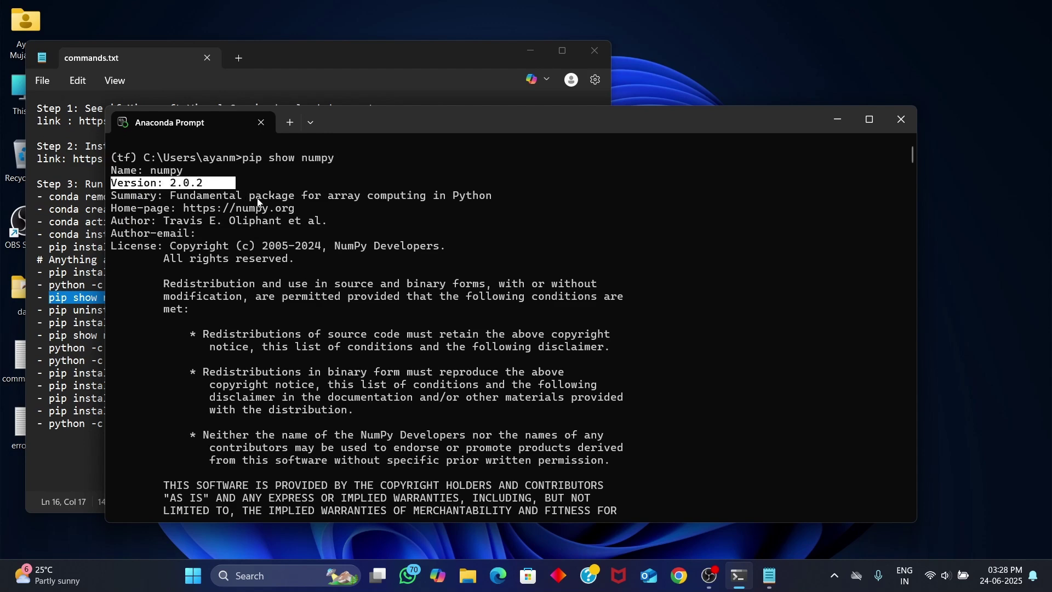
pyautogui.hotkey('ctrl', 'c')
# Clear the screen with cls, run pip uninstall numpy from commands.txt in Anaconda Prompt, and confirm the removal with y.
pyautogui.write('c')
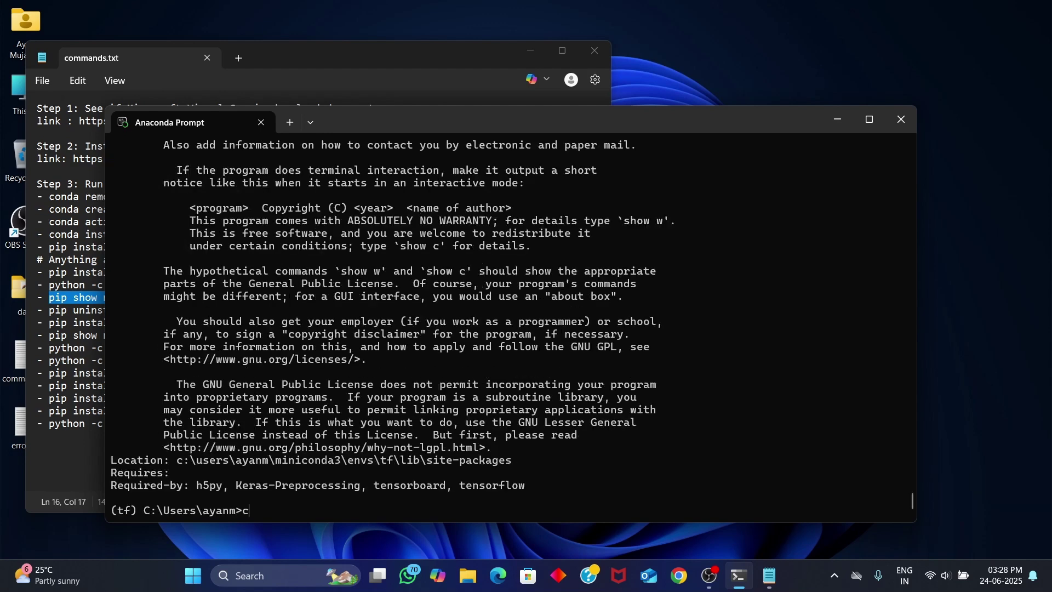
pyautogui.write('ls')
pyautogui.press('Return')
pyautogui.hotkey('alt', 'Tab')
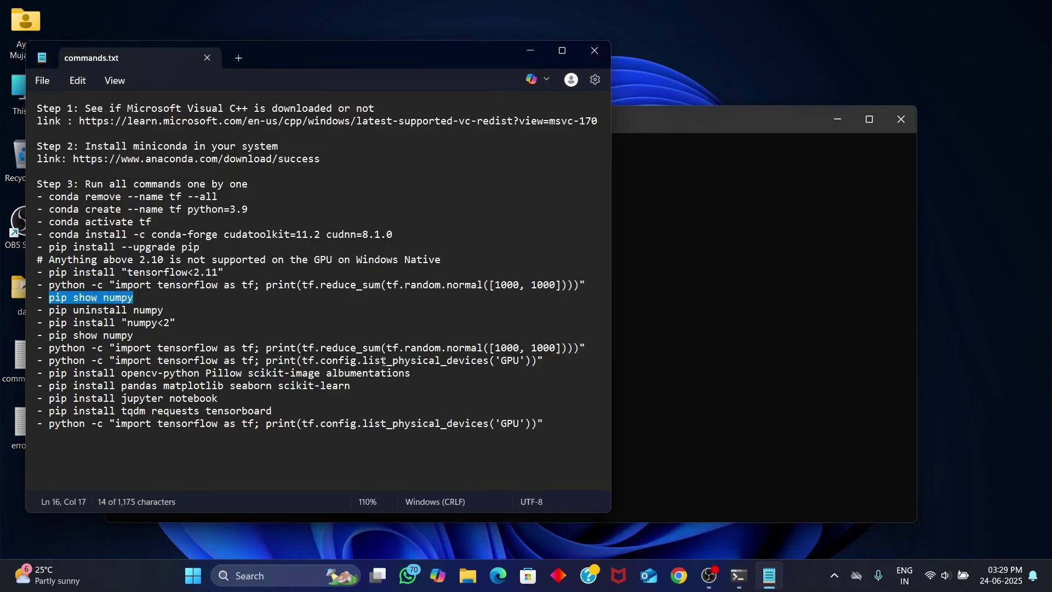
pyautogui.click(339, 361)
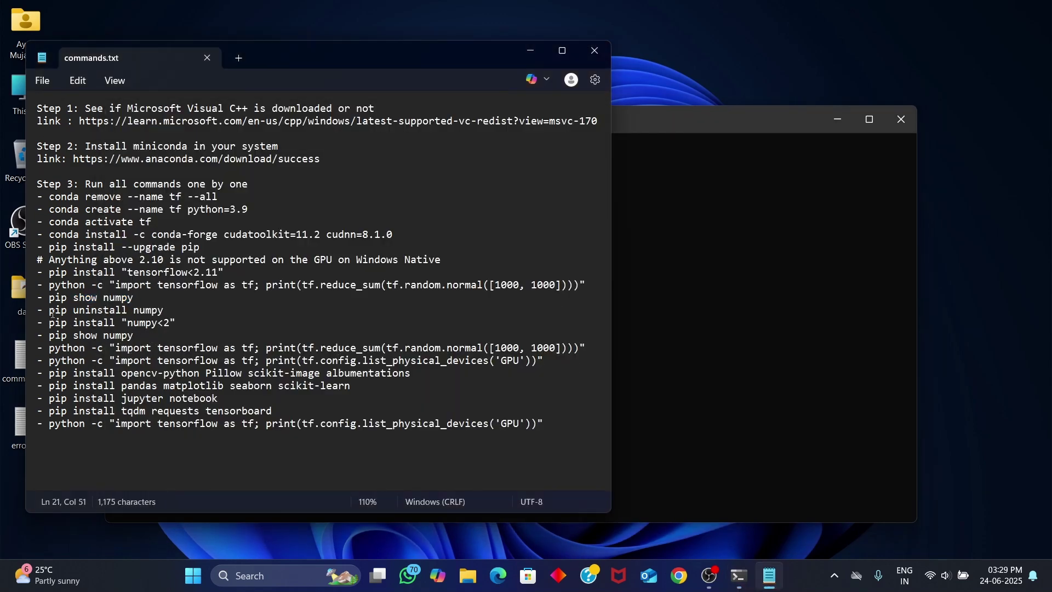
pyautogui.moveTo(49, 310); pyautogui.dragTo(169, 311)
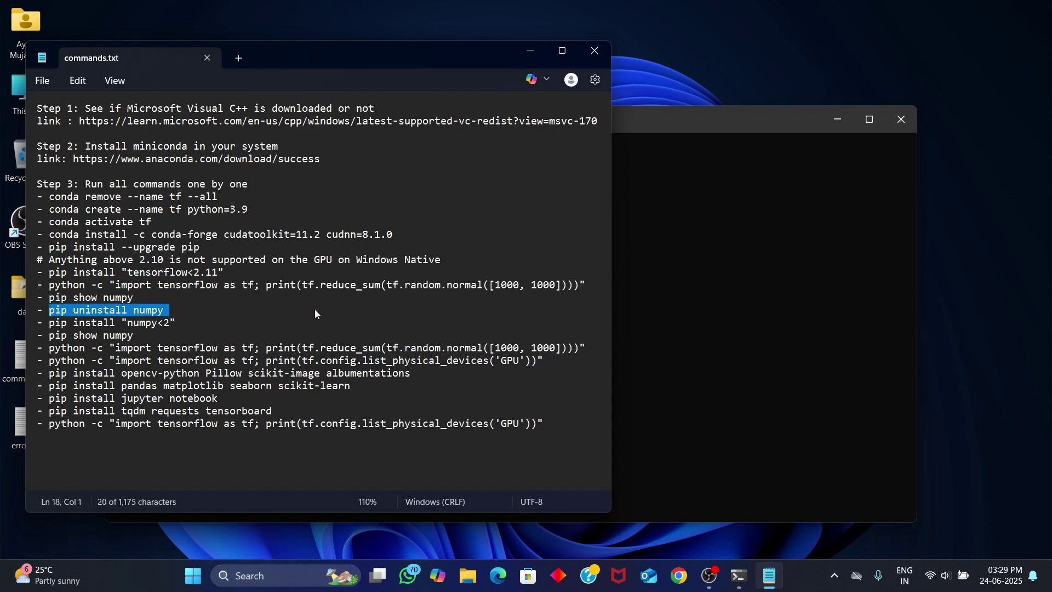
pyautogui.hotkey('alt', 'Tab')
pyautogui.hotkey('ctrl', 'v')
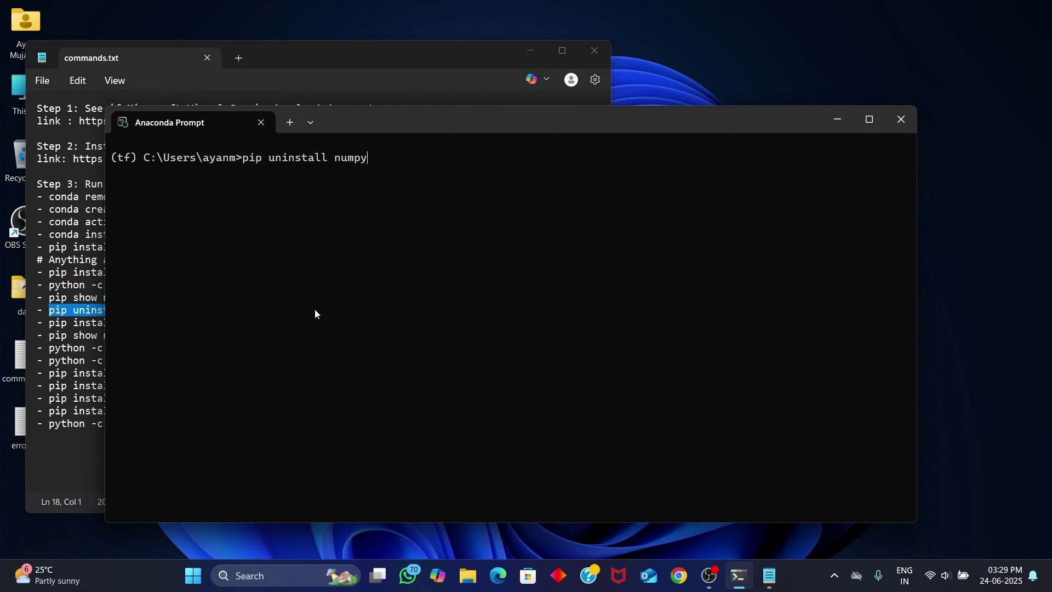
pyautogui.press('Return')
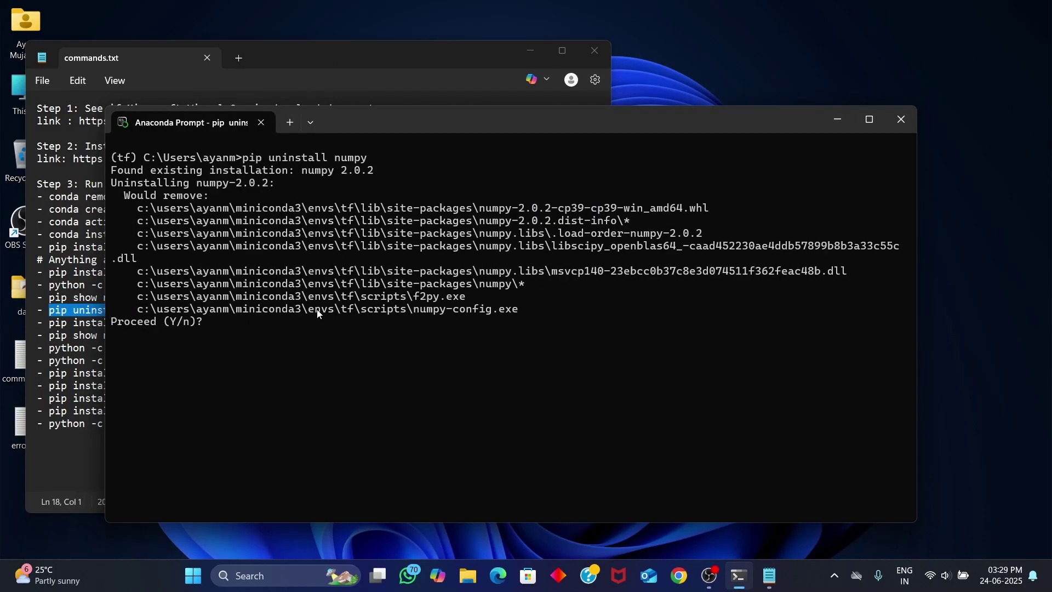
pyautogui.write('y')
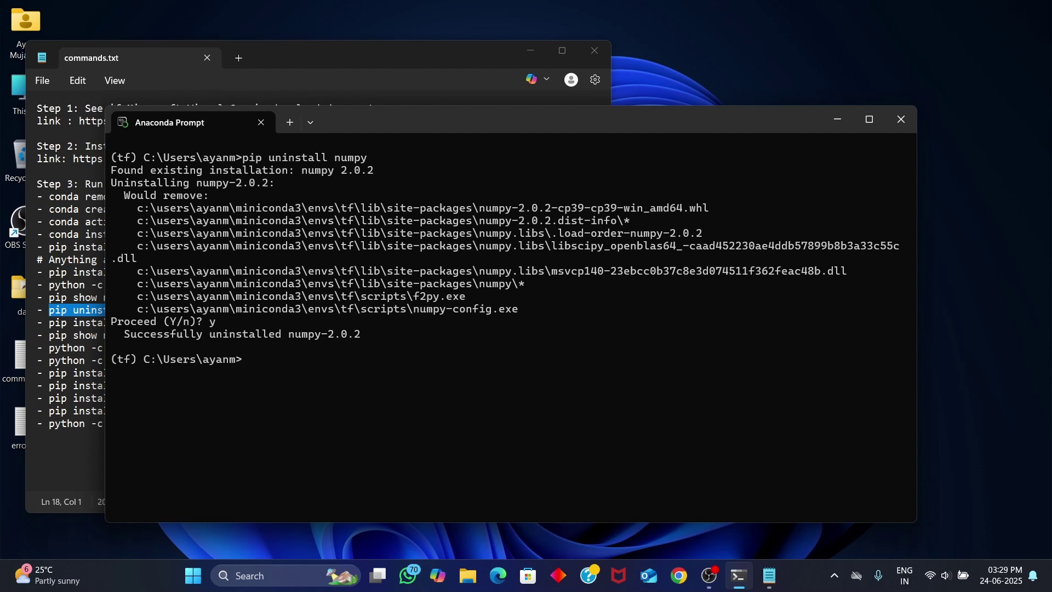
# Rerun pip show numpy from the command history to check whether the package is still installed.
pyautogui.press('Up')
pyautogui.press('Up')
pyautogui.press('Up')
pyautogui.press('Return')
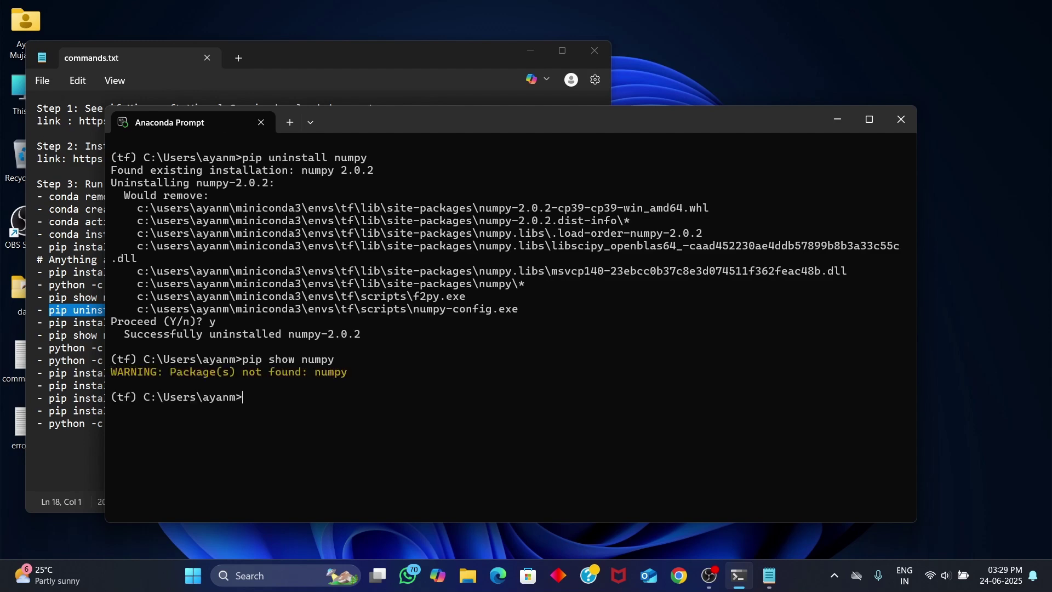
# Clear the screen with cls, copy pip install "numpy<2" from commands.txt, and run it in the tf environment in Anaconda Prompt.
pyautogui.write('cls')
pyautogui.press('Return')
pyautogui.hotkey('alt', 'Tab')
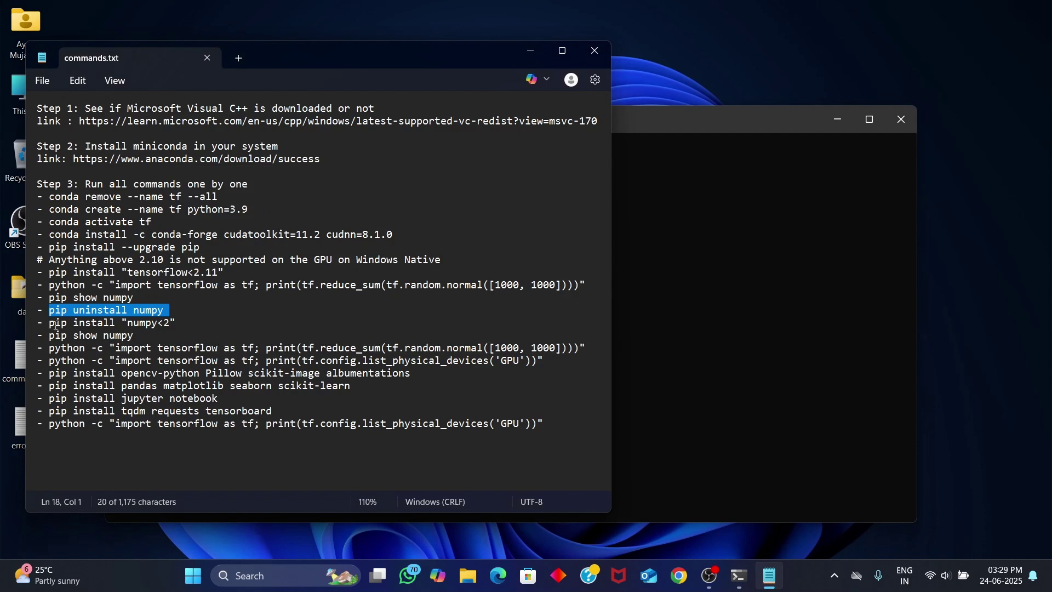
pyautogui.moveTo(49, 324); pyautogui.dragTo(185, 325)
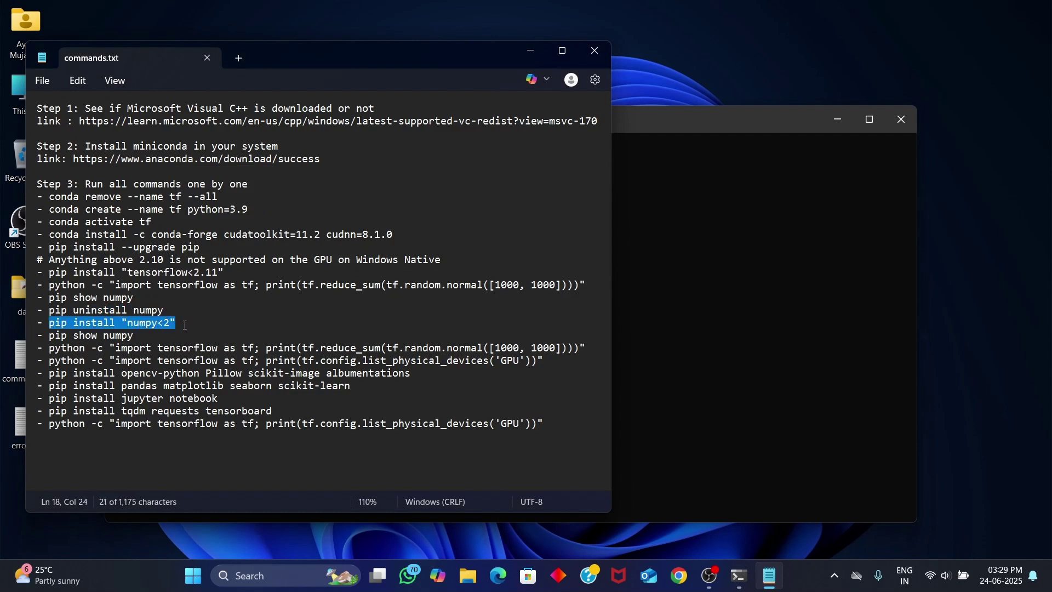
pyautogui.hotkey('alt', 'Tab')
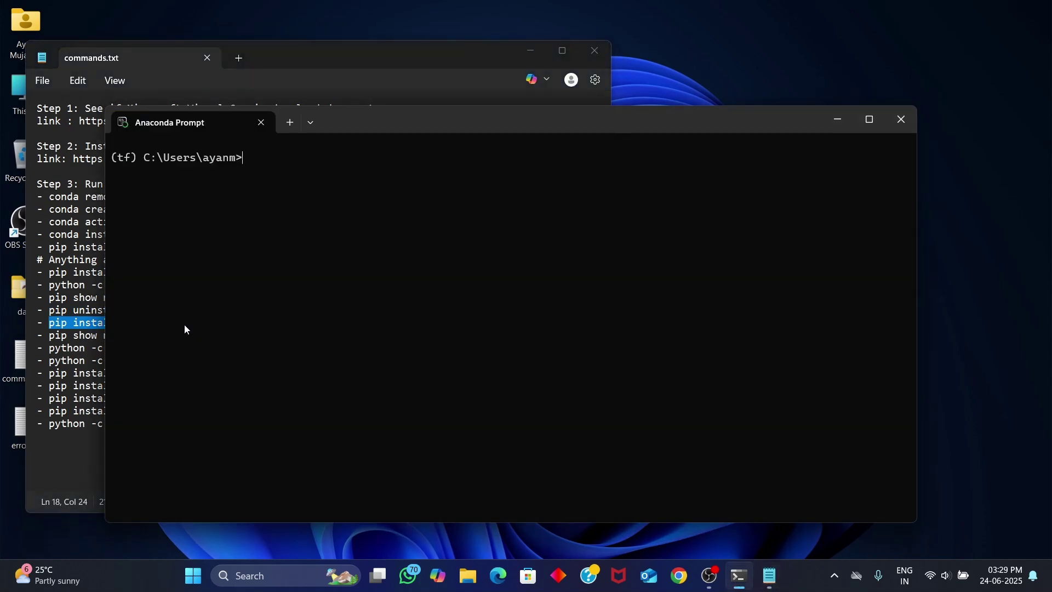
pyautogui.press('Return')
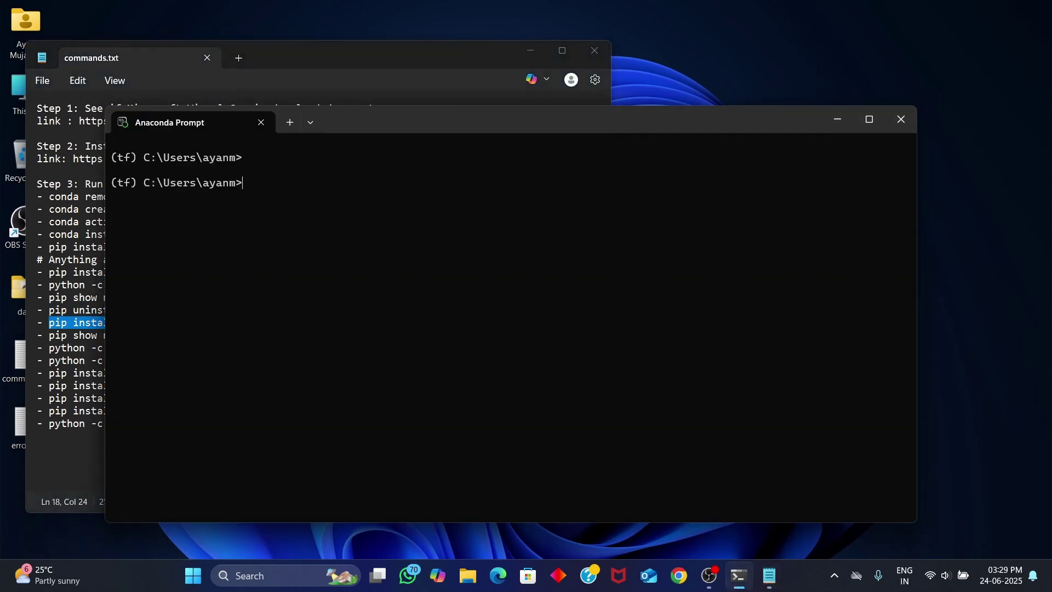
pyautogui.press('Return')
pyautogui.hotkey('ctrl', 'v')
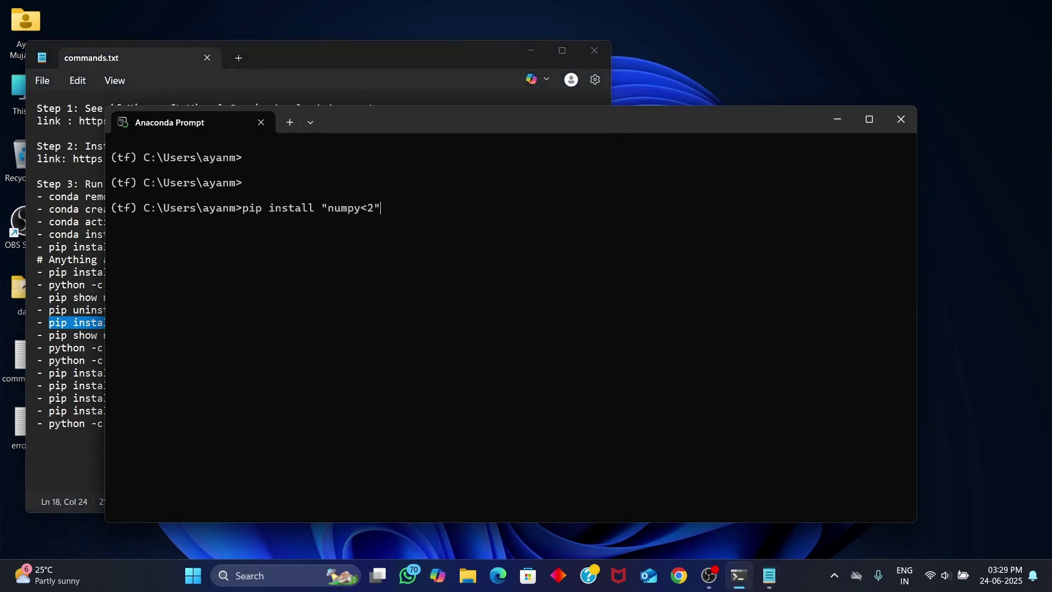
pyautogui.press('Return')
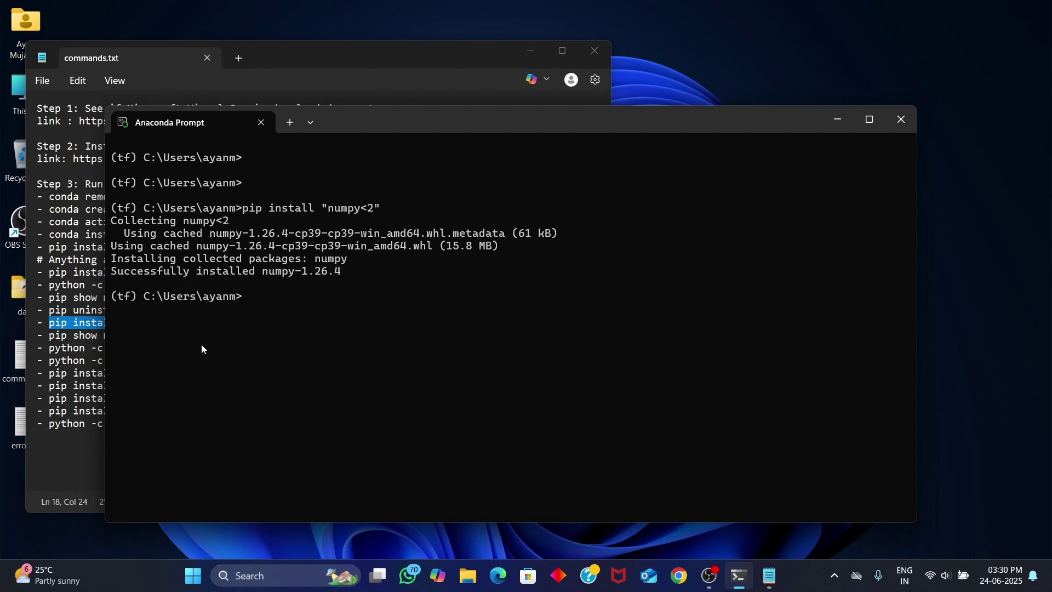
# Copy the second pip show numpy command, below the numpy<2 install line in commands.txt, and run it in Anaconda Prompt.
pyautogui.hotkey('alt', 'Tab')
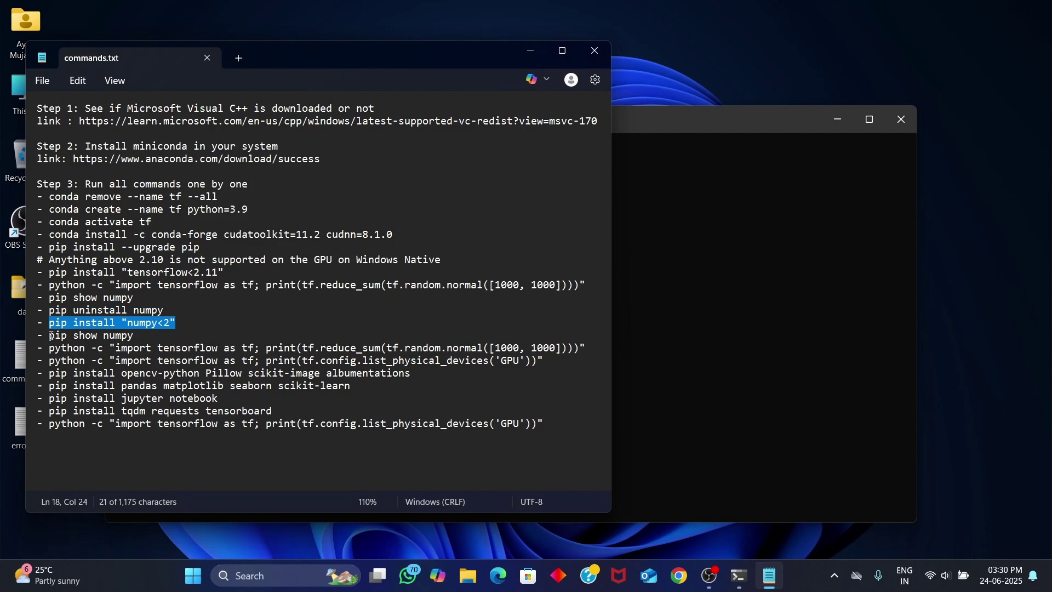
pyautogui.moveTo(51, 335); pyautogui.dragTo(139, 339)
pyautogui.hotkey('ctrl', 'c')
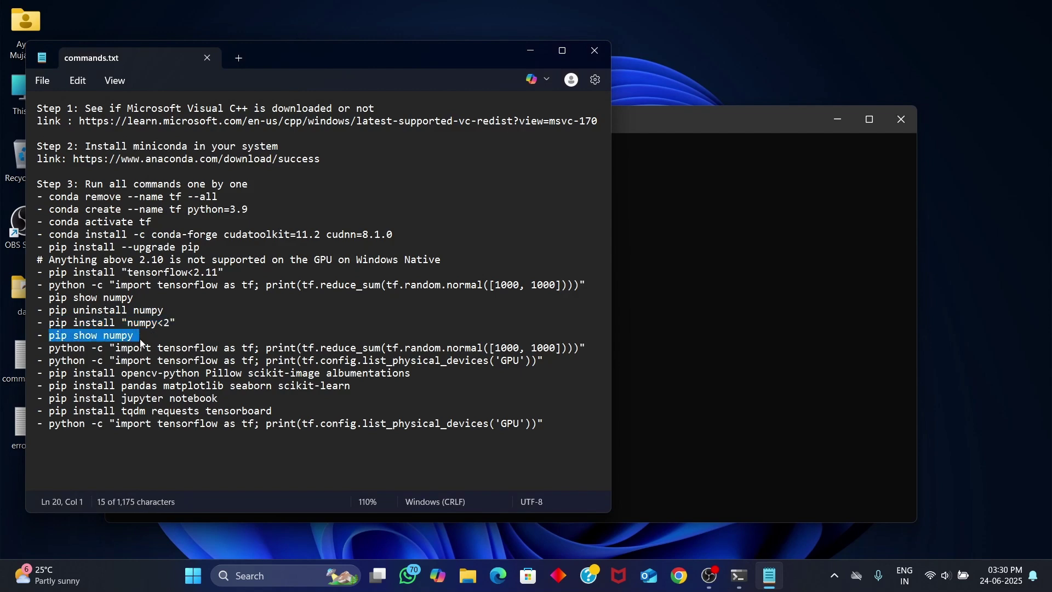
pyautogui.hotkey('alt', 'Tab')
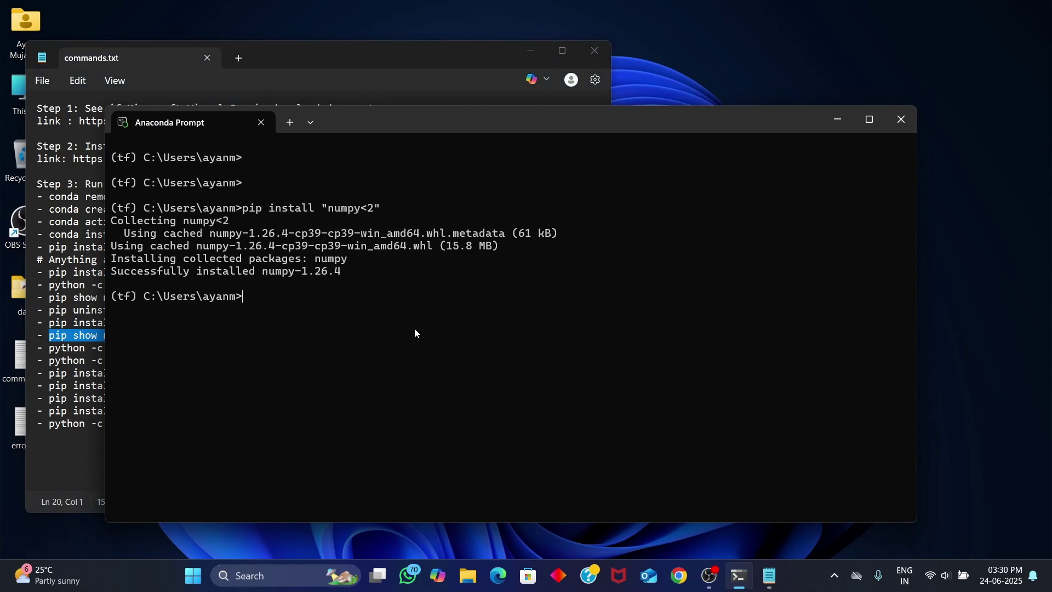
pyautogui.hotkey('ctrl', 'v')
pyautogui.press('Return')
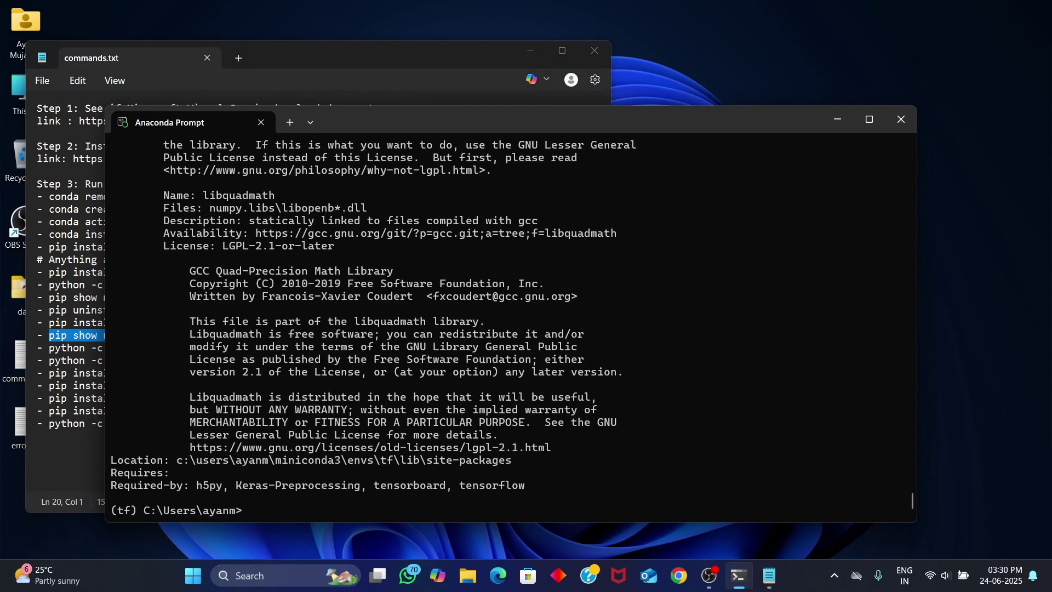
# Return to the start of the latest pip show numpy output and highlight the lines from the command to the version.
pyautogui.scroll(9, 417, 334)
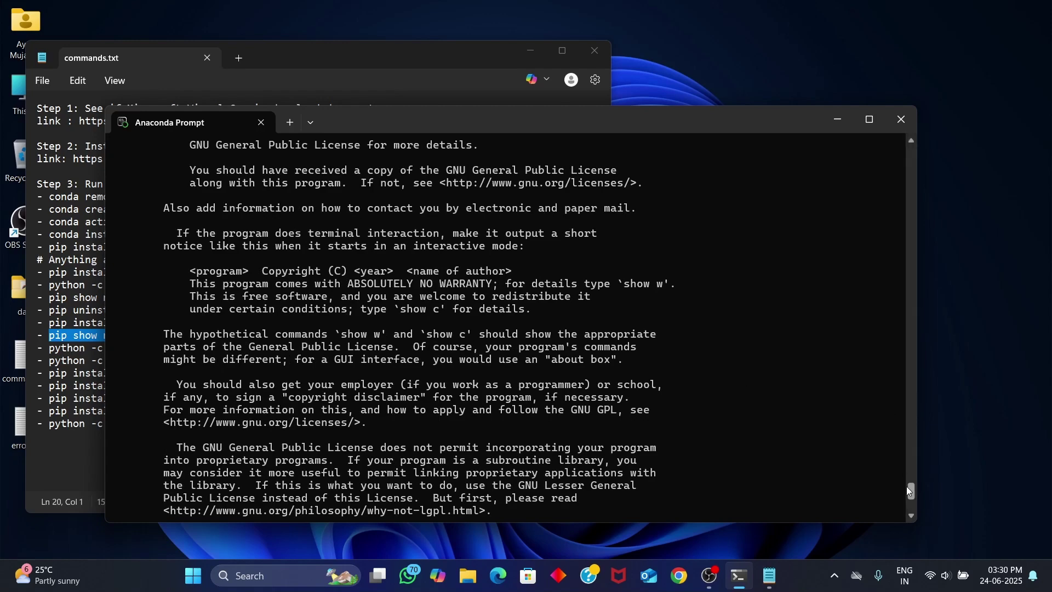
pyautogui.moveTo(912, 488); pyautogui.dragTo(897, 152)
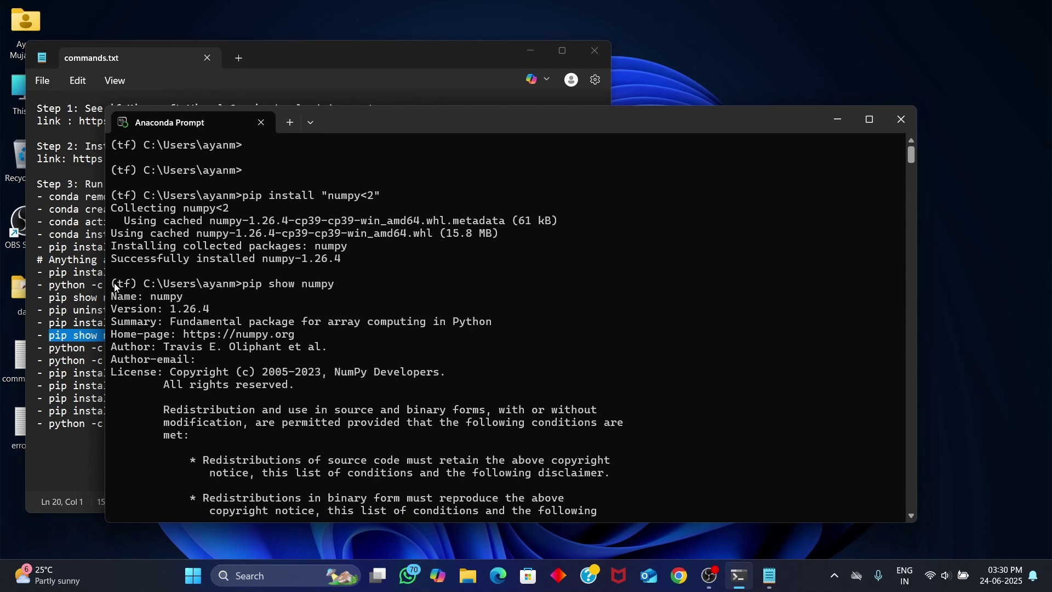
pyautogui.moveTo(111, 284); pyautogui.dragTo(214, 315)
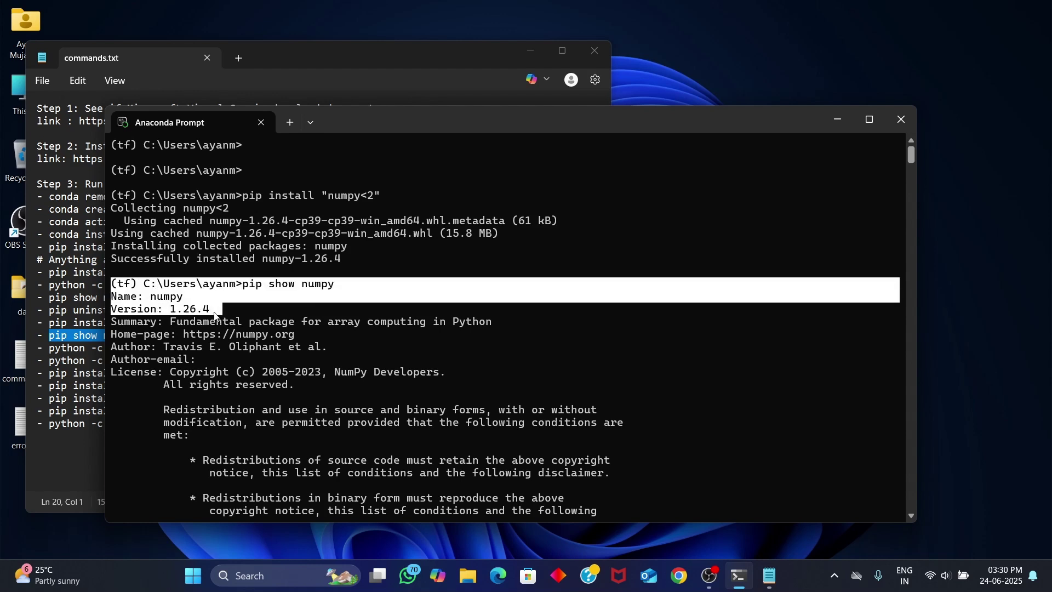
pyautogui.hotkey('ctrl', 'c')
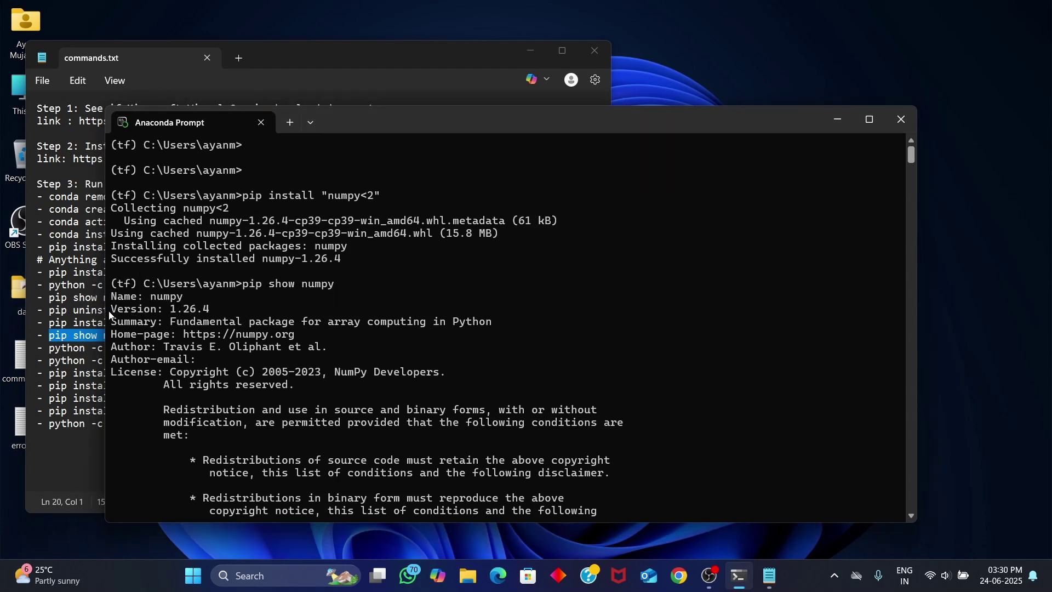
# Highlight the numpy version line in the pip show output, followed by the block from the command to the author line.
pyautogui.moveTo(110, 310); pyautogui.dragTo(211, 310)
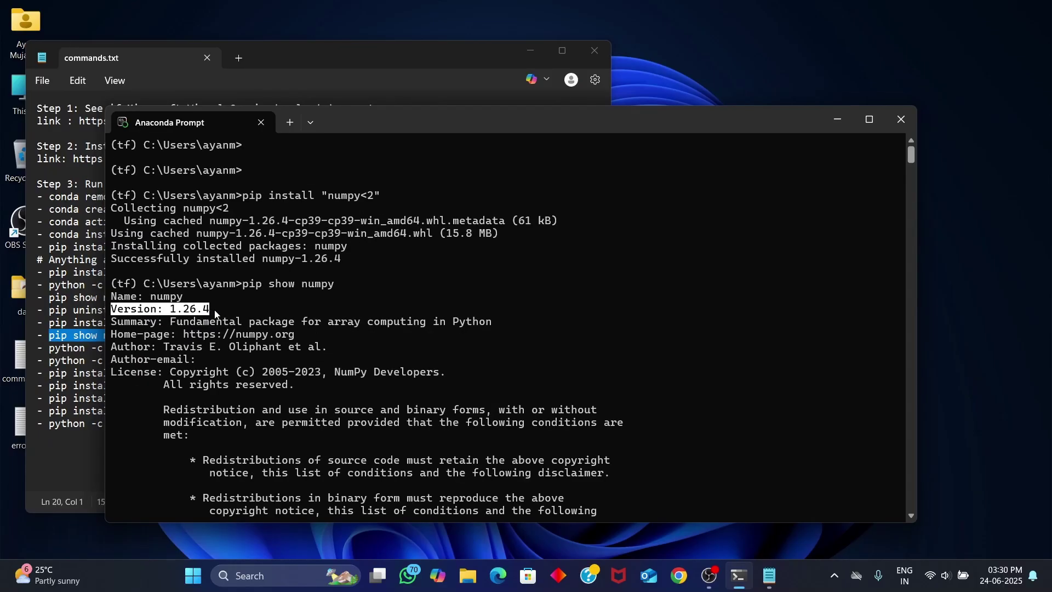
pyautogui.click(215, 313)
pyautogui.moveTo(112, 285); pyautogui.dragTo(322, 348)
pyautogui.click(326, 345)
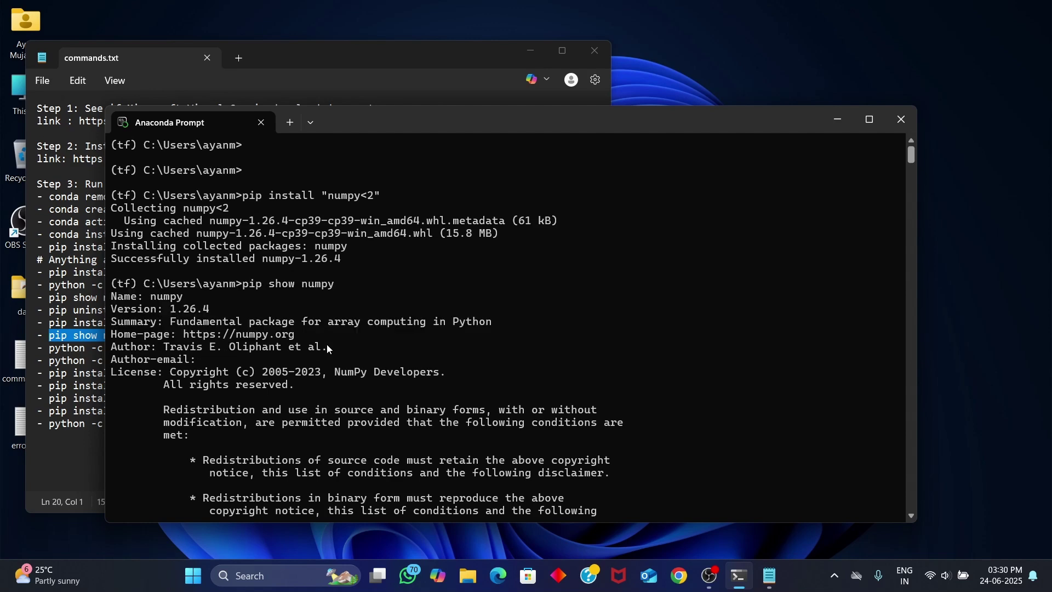
# Clear the screen with cls, copy the second tf.reduce_sum test command from commands.txt, and run it in Anaconda Prompt.
pyautogui.write('cls')
pyautogui.press('Return')
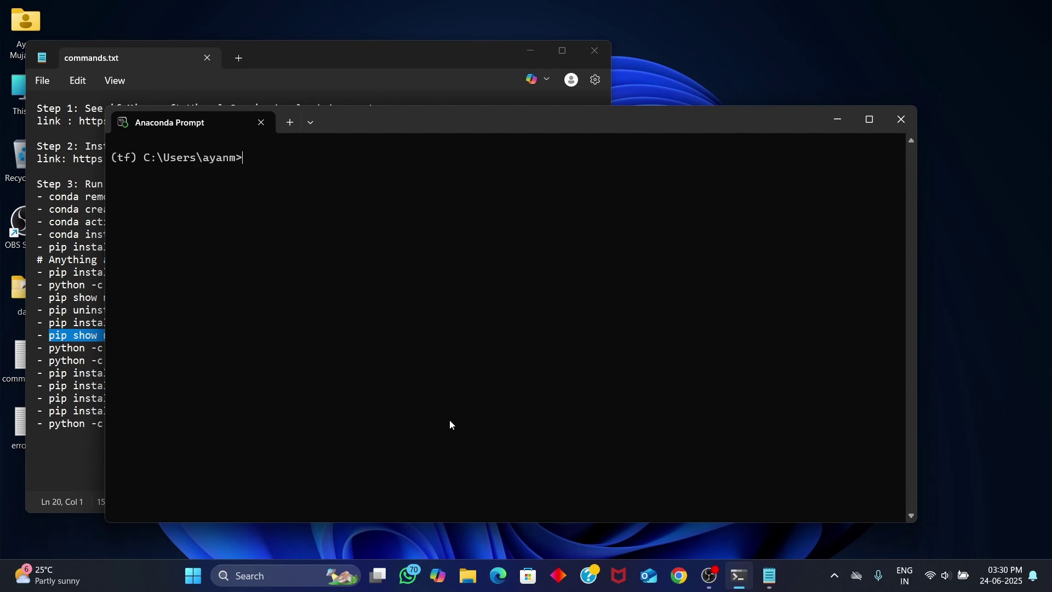
pyautogui.click(59, 401)
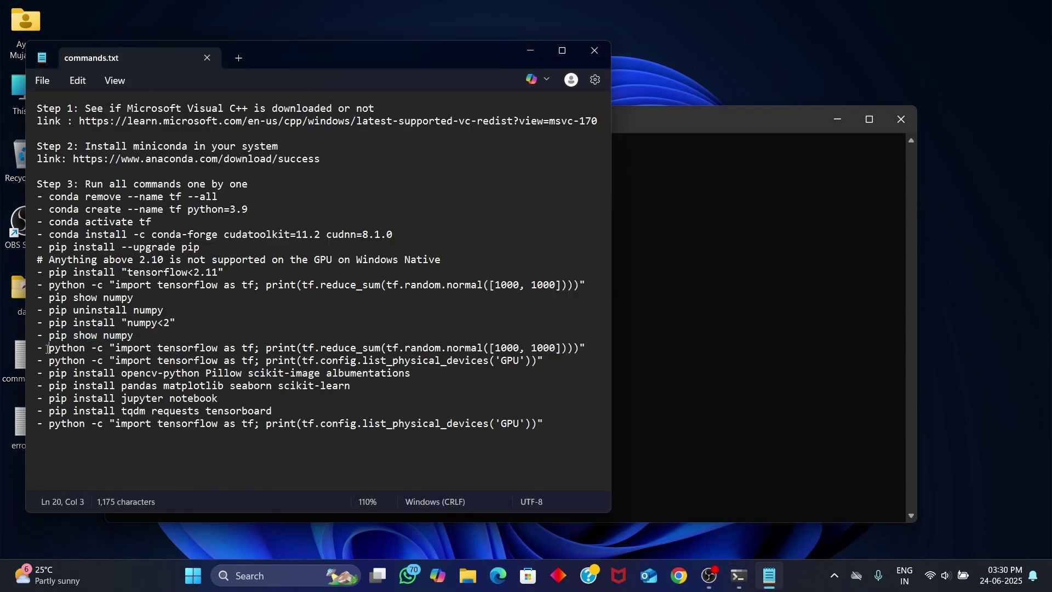
pyautogui.moveTo(49, 350)
pyautogui.mouseDown()
pyautogui.moveTo(53, 360)
pyautogui.moveTo(35, 357)
pyautogui.mouseUp()
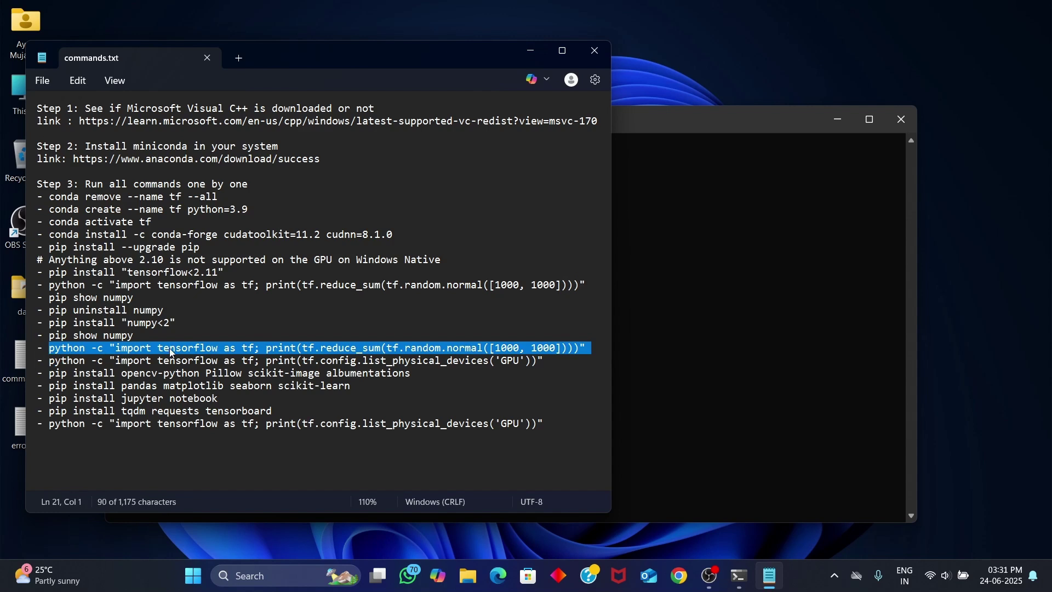
pyautogui.click(753, 358)
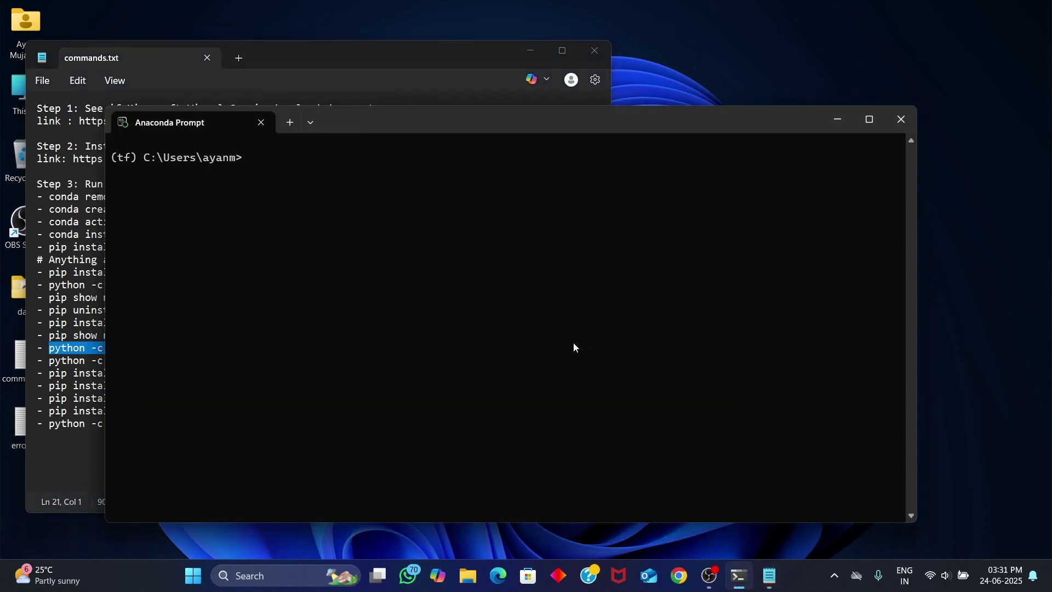
pyautogui.hotkey('ctrl', 'v')
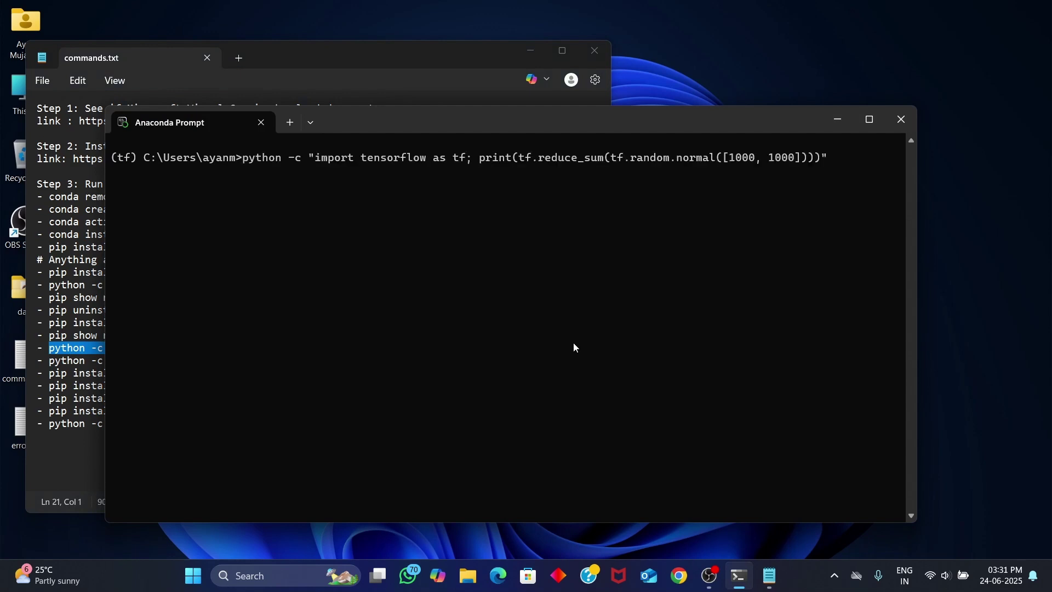
pyautogui.press('Return')
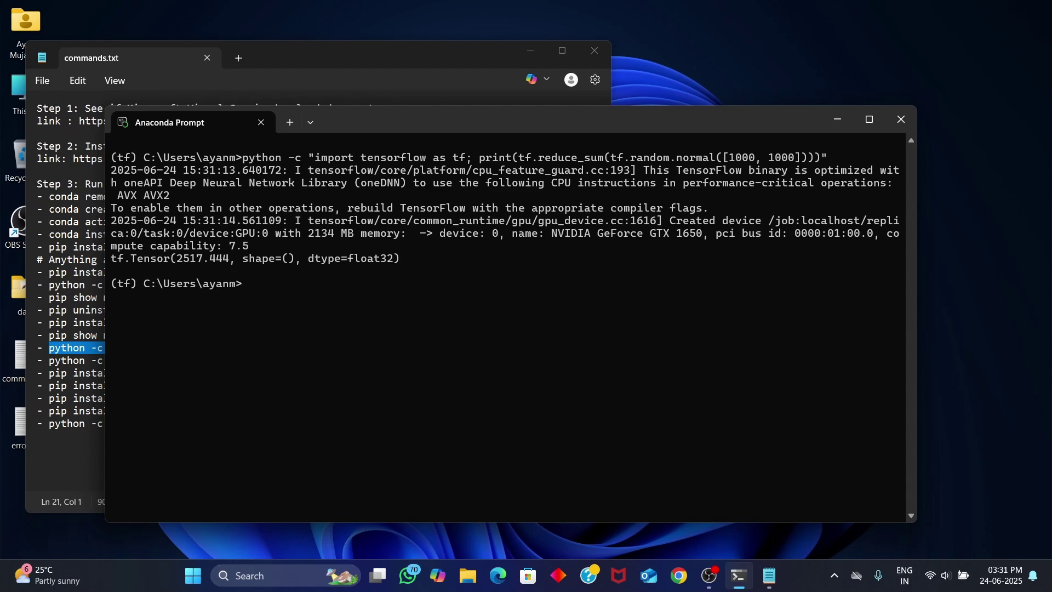
# Copy the first python -c command with tf.config.list_physical_devices('GPU') from commands.txt and run it in Anaconda Prompt.
pyautogui.hotkey('alt', 'Tab')
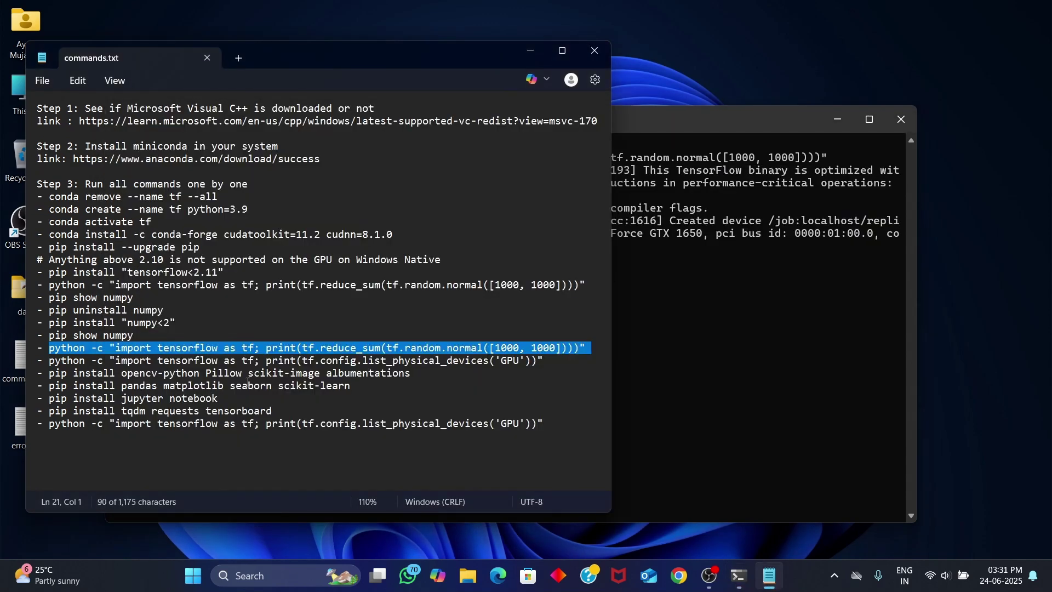
pyautogui.moveTo(49, 360)
pyautogui.mouseDown()
pyautogui.moveTo(66, 375)
pyautogui.moveTo(46, 377)
pyautogui.mouseUp()
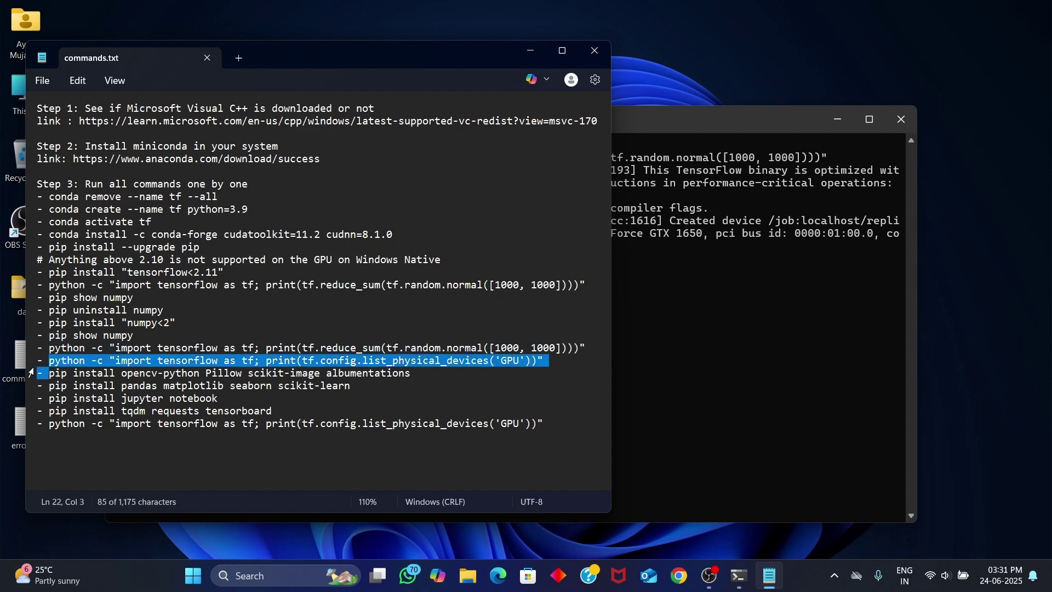
pyautogui.click(61, 362)
pyautogui.moveTo(49, 362); pyautogui.dragTo(32, 374)
pyautogui.click(667, 314)
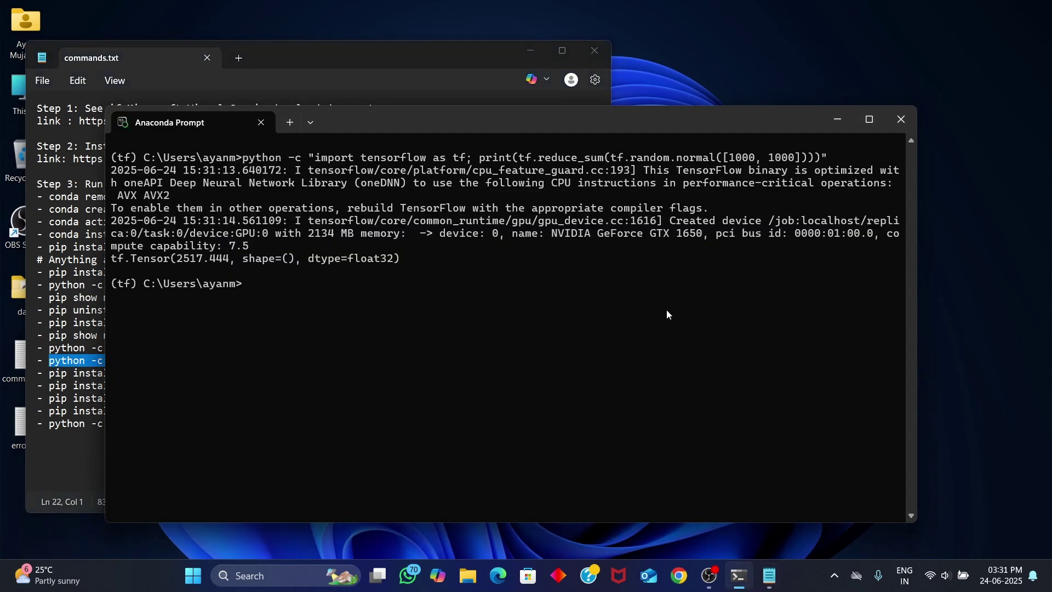
pyautogui.hotkey('ctrl', 'v')
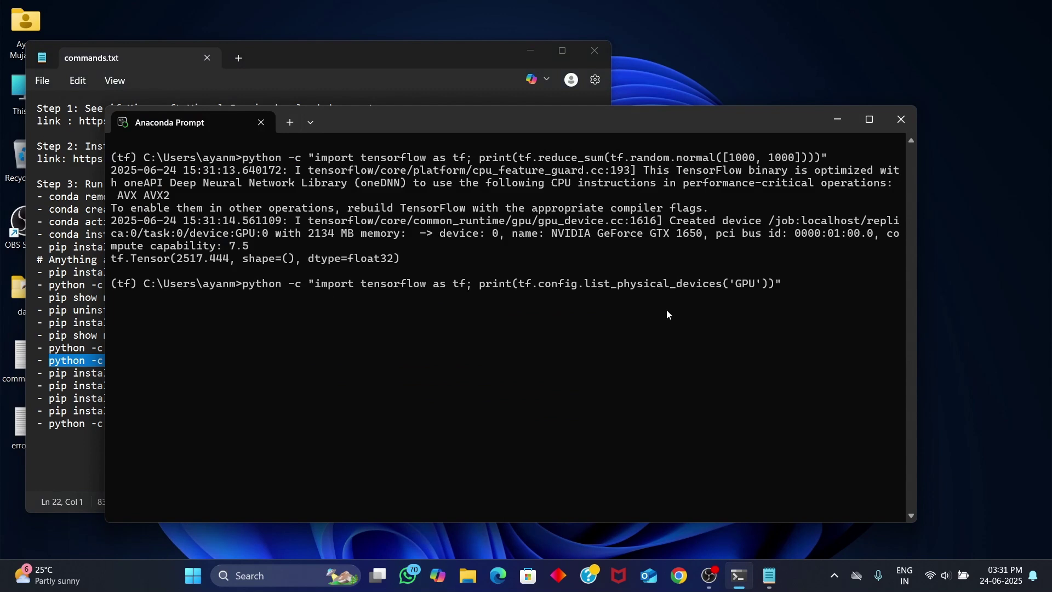
pyautogui.press('Return')
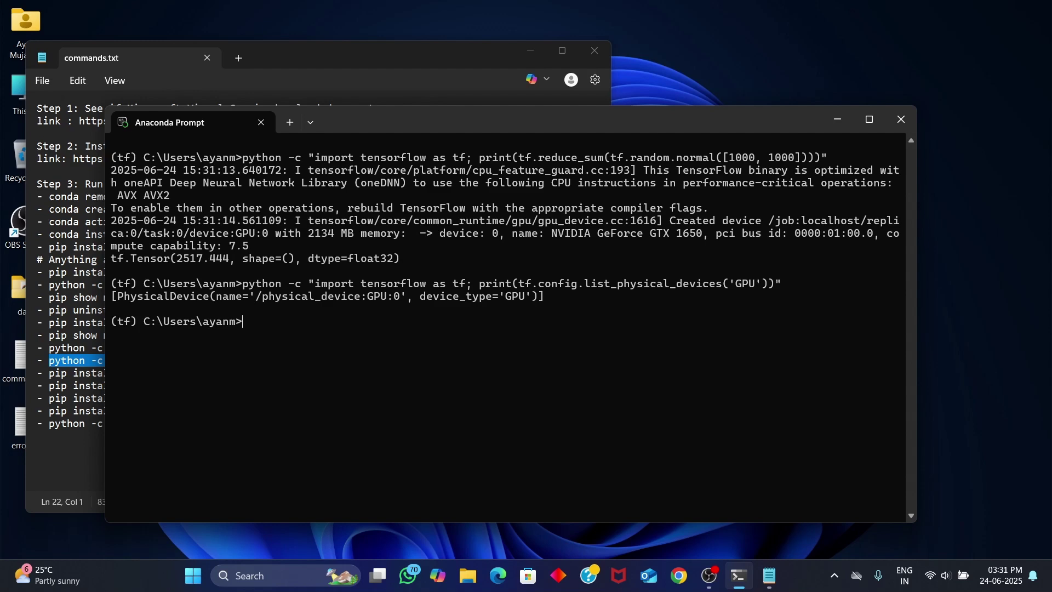
# Copy pip install opencv-python Pillow scikit-image albumentations from commands.txt.
pyautogui.hotkey('alt', 'Tab')
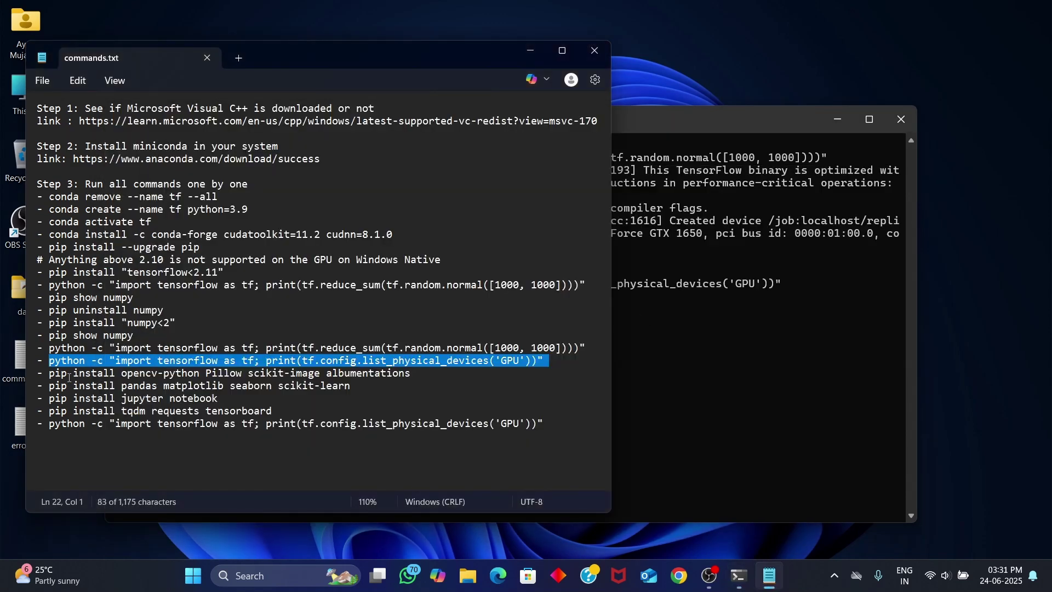
pyautogui.click(67, 374)
pyautogui.moveTo(50, 378); pyautogui.dragTo(416, 374)
pyautogui.hotkey('ctrl', 'c')
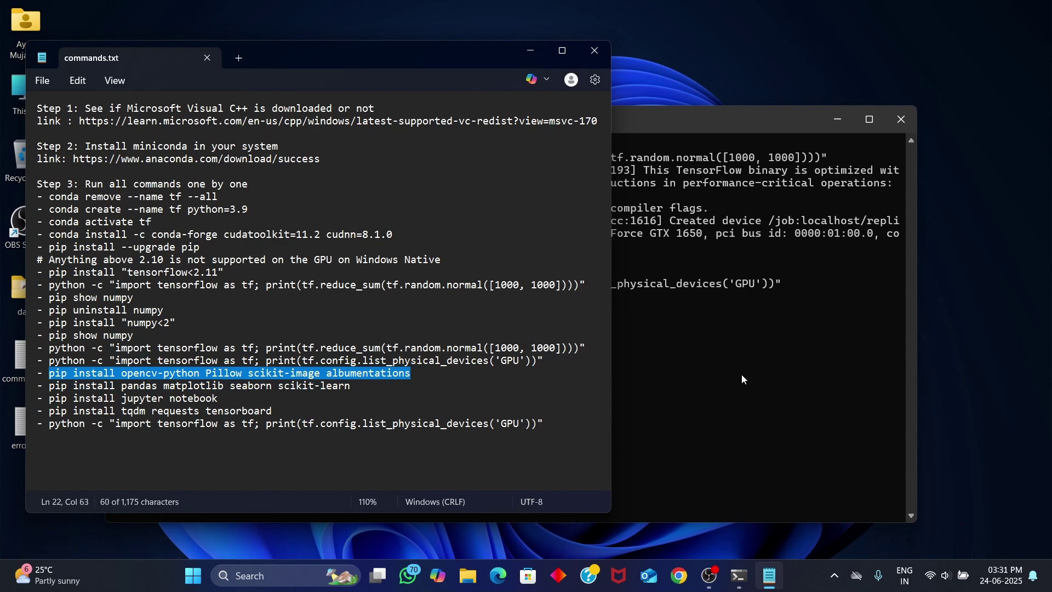
# Return to Anaconda Prompt and highlight the output line of the GPU device check.
pyautogui.click(742, 377)
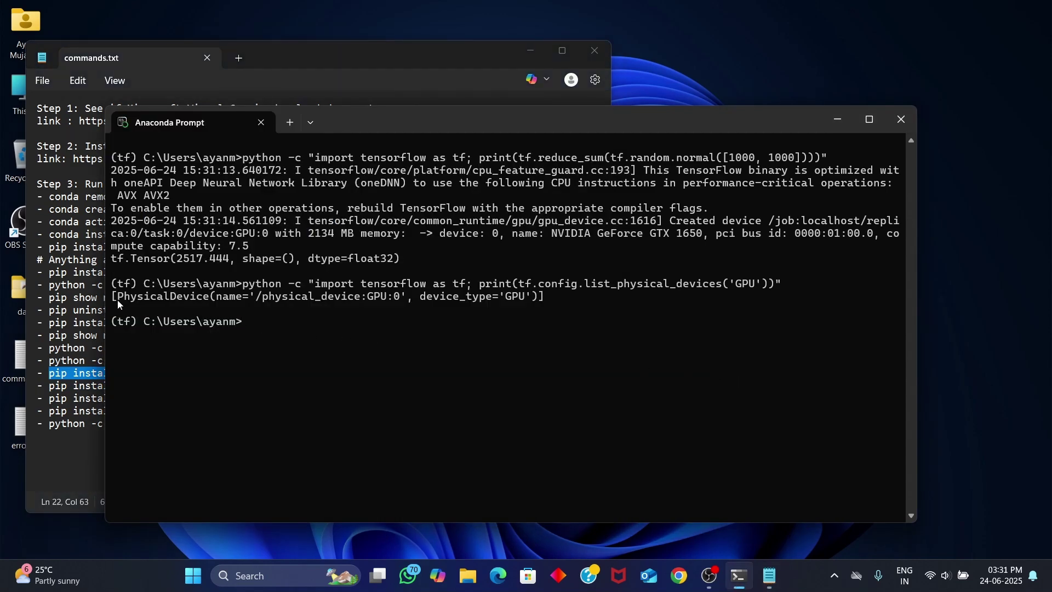
pyautogui.moveTo(112, 296); pyautogui.dragTo(547, 297)
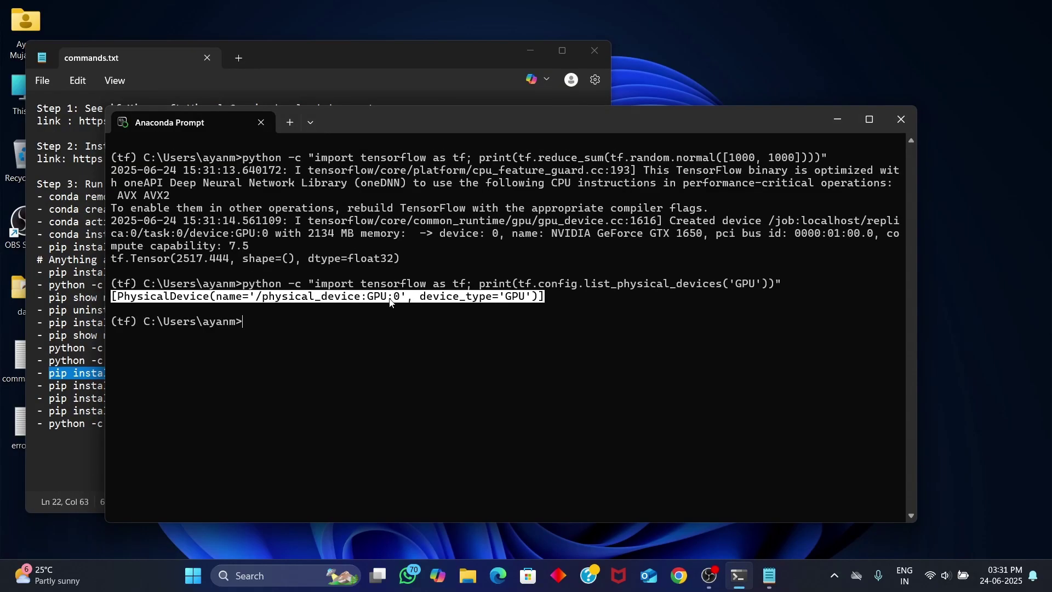
pyautogui.click(391, 297)
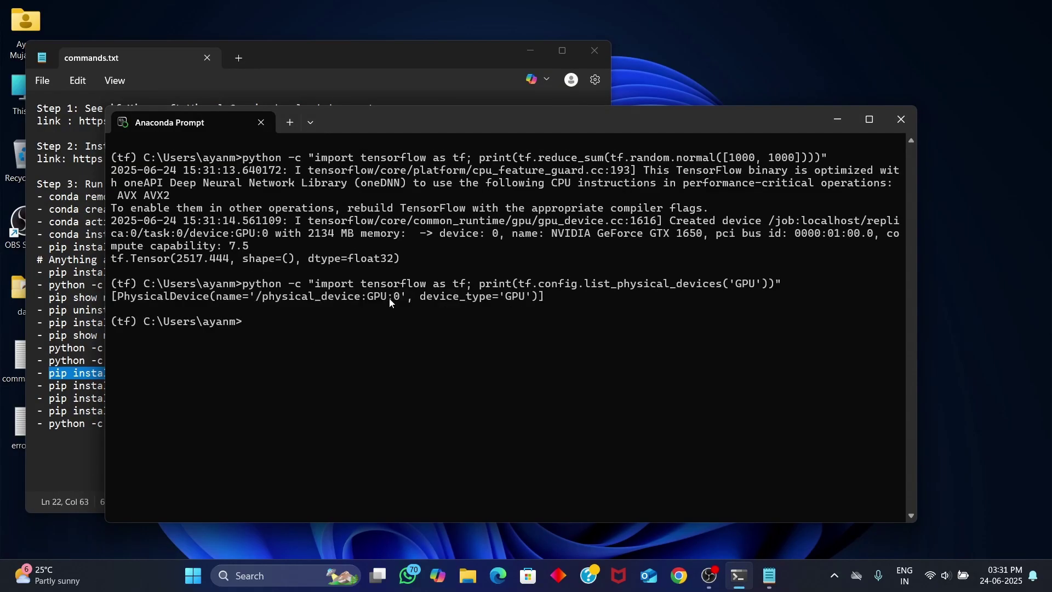
# Run the copied pip install opencv-python Pillow scikit-image albumentations command in the tf environment.
pyautogui.hotkey('alt', 'Tab')
pyautogui.hotkey('alt', 'Tab')
pyautogui.hotkey('ctrl', 'v')
pyautogui.press('Return')
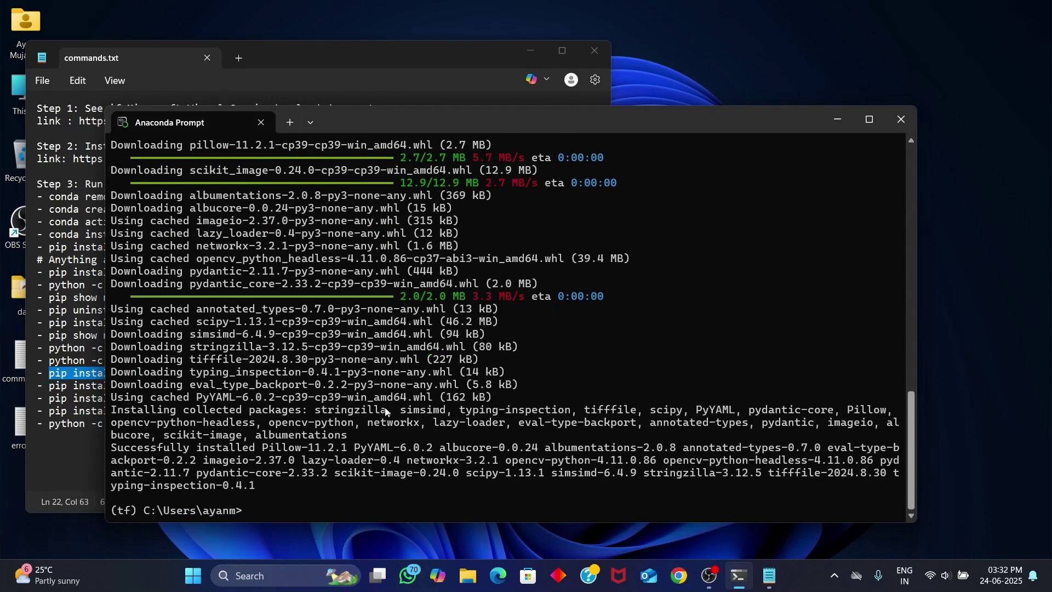
# Copy pip install pandas matplotlib seaborn scikit-learn from commands.txt and run it in Anaconda Prompt.
pyautogui.click(76, 395)
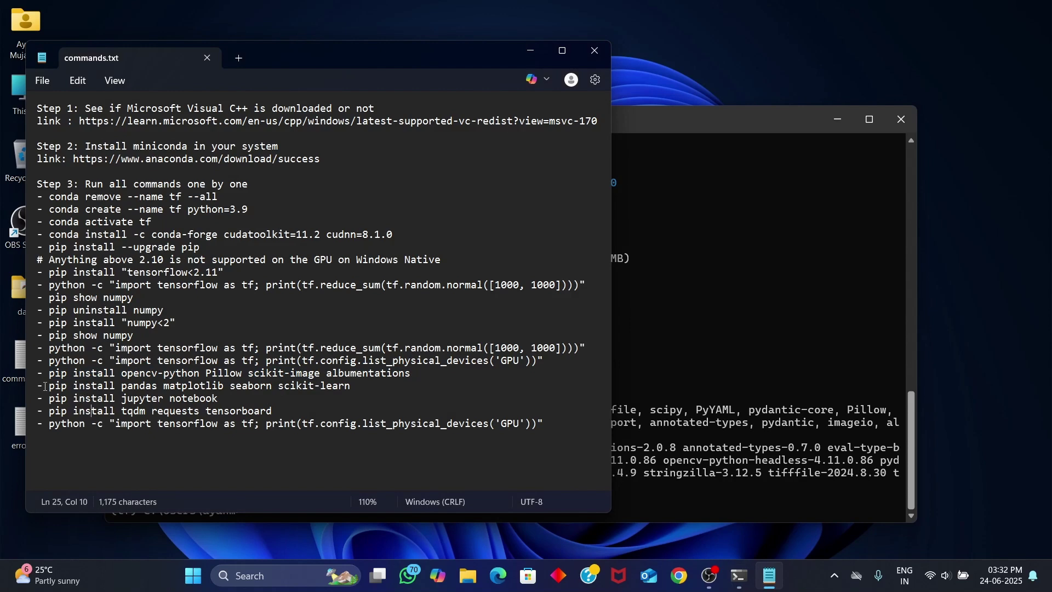
pyautogui.moveTo(47, 385)
pyautogui.mouseDown()
pyautogui.moveTo(359, 398)
pyautogui.moveTo(62, 389)
pyautogui.mouseUp()
pyautogui.hotkey('ctrl', 'c')
pyautogui.click(359, 387)
pyautogui.hotkey('alt', 'Tab')
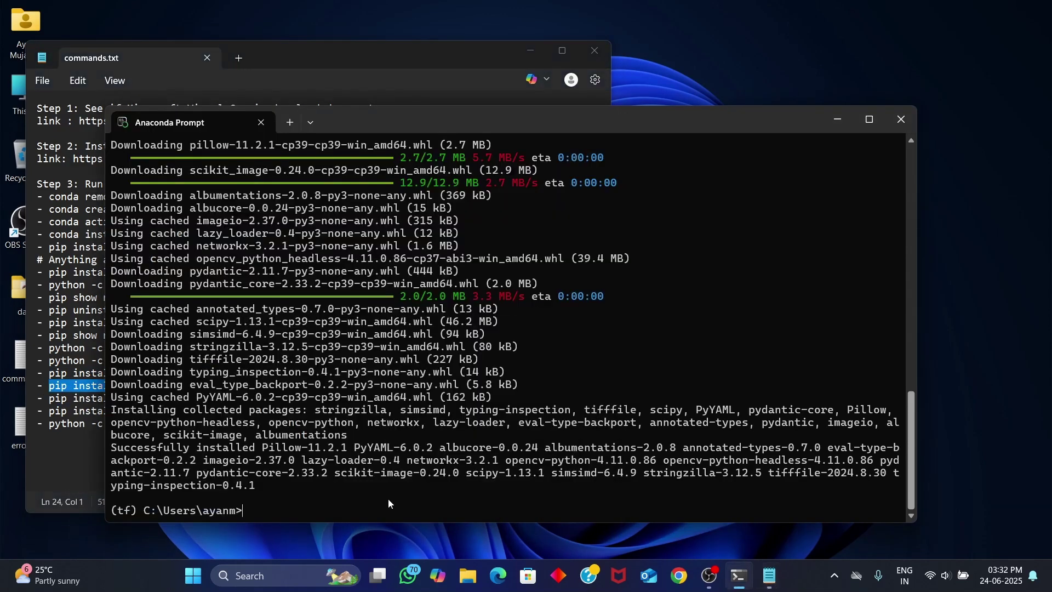
pyautogui.hotkey('ctrl', 'v')
pyautogui.press('Return')
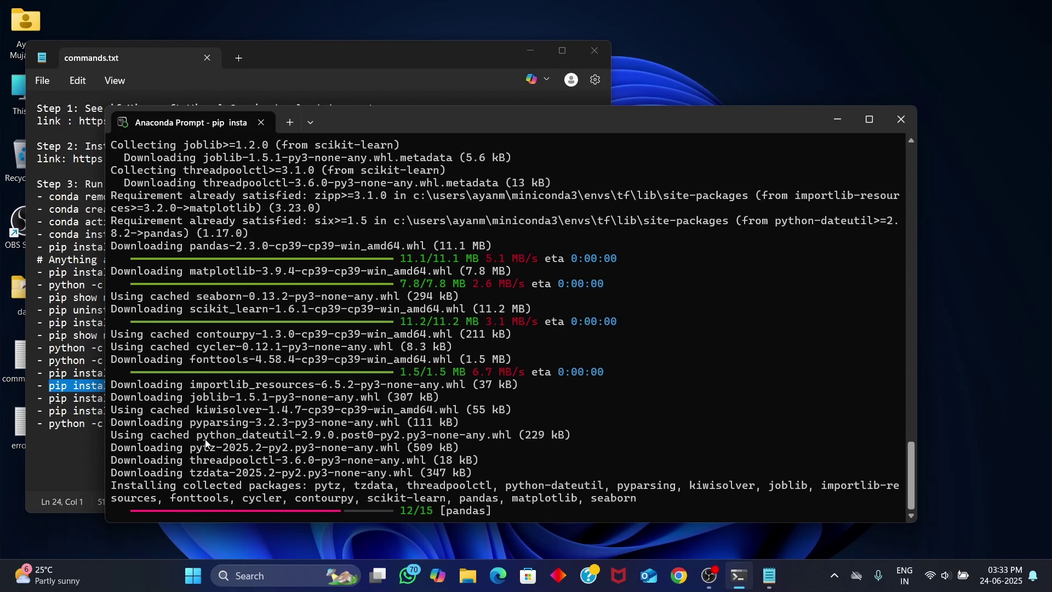
# Once the current installation finishes, copy pip install jupyter notebook from commands.txt and run it in Anaconda Prompt.
pyautogui.click(67, 425)
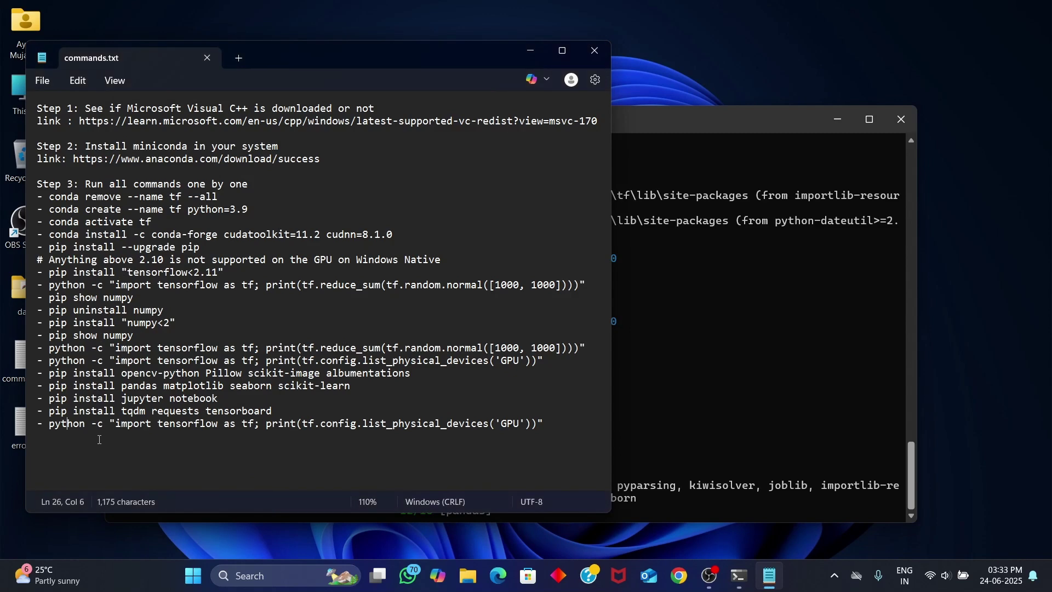
pyautogui.click(672, 397)
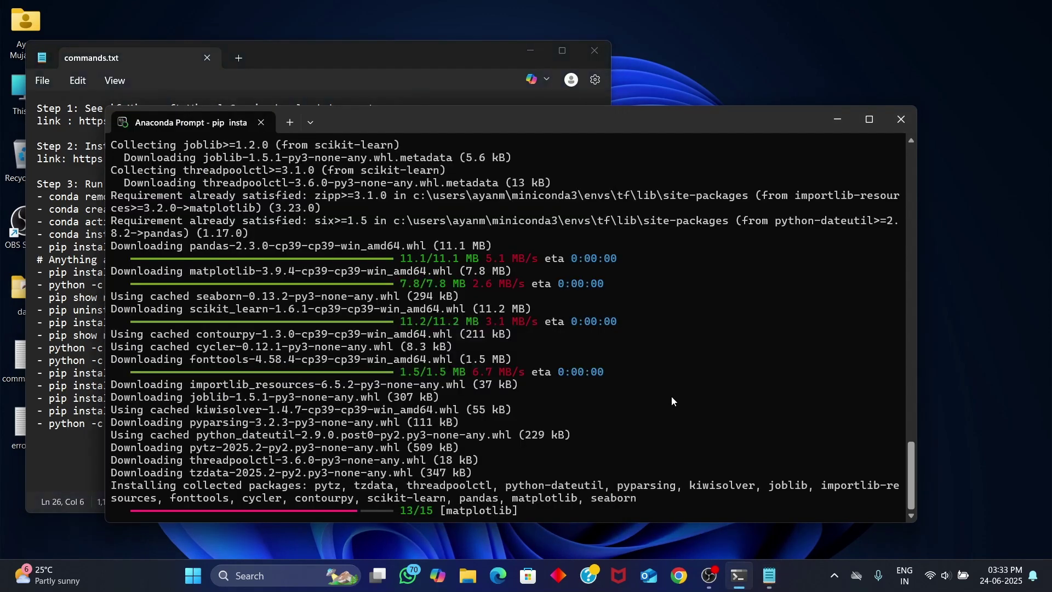
pyautogui.click(89, 426)
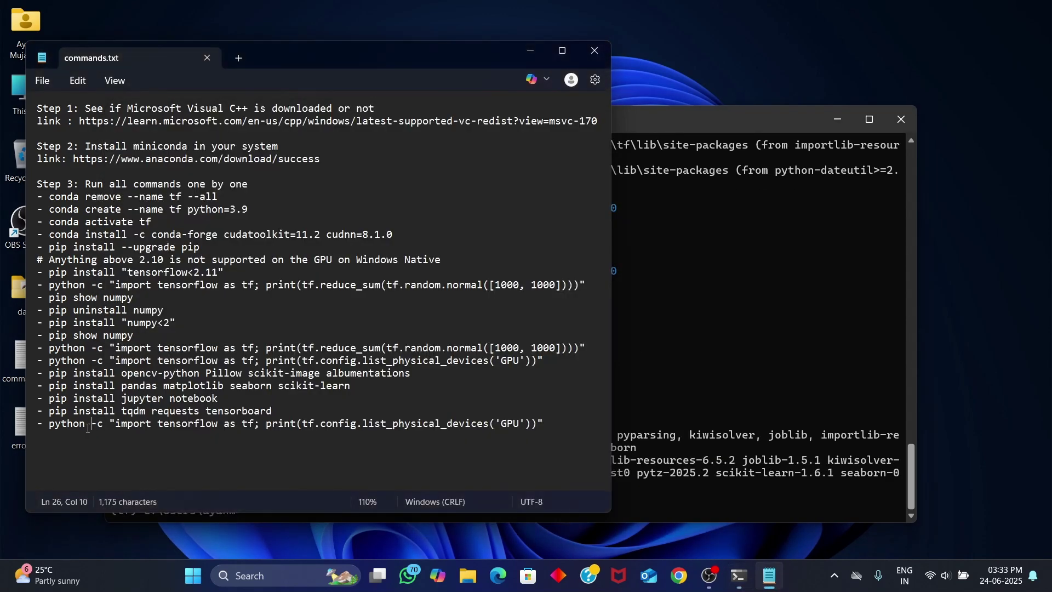
pyautogui.moveTo(49, 399); pyautogui.dragTo(222, 399)
pyautogui.hotkey('ctrl', 'c')
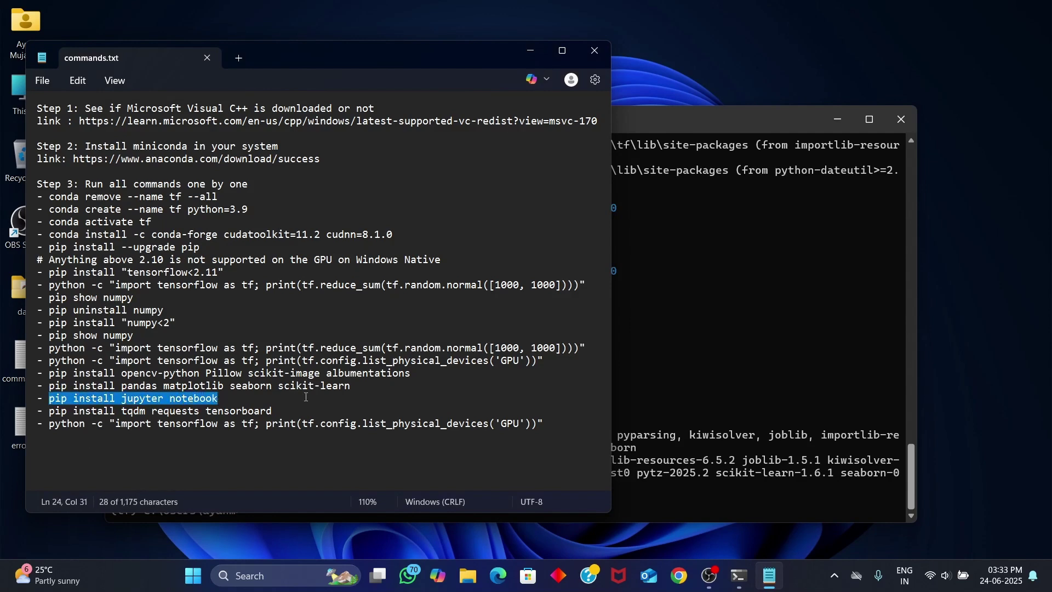
pyautogui.click(712, 422)
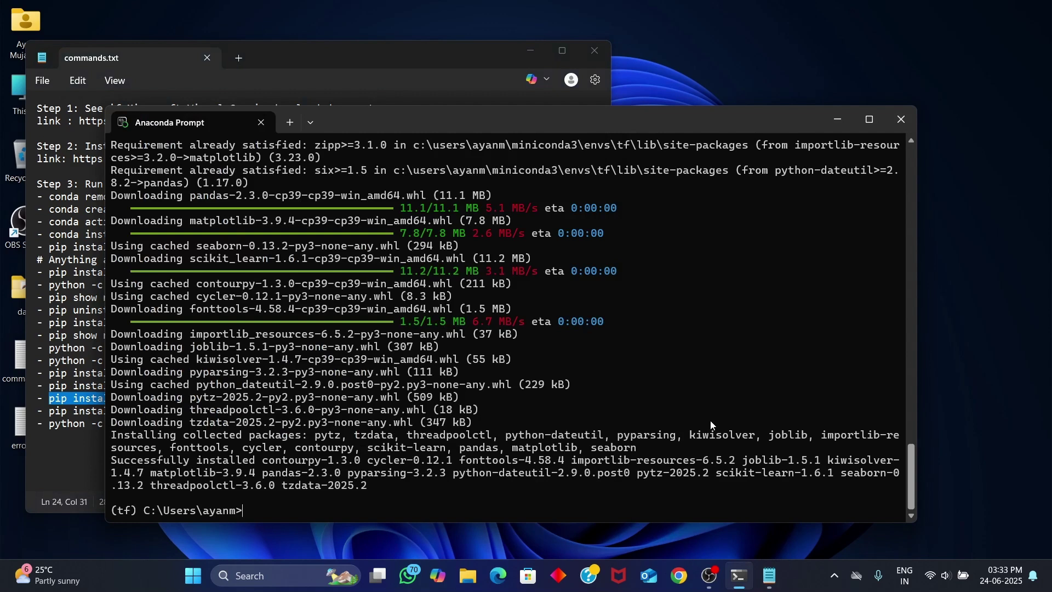
pyautogui.hotkey('ctrl', 'v')
pyautogui.press('Return')
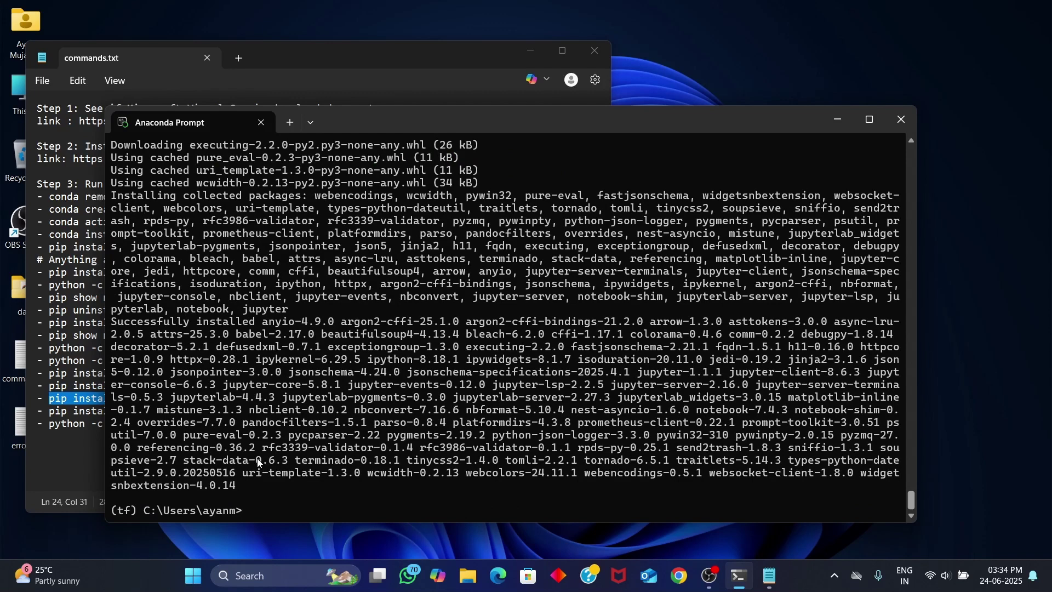
# Copy pip install tqdm requests tensorboard from commands.txt and switch back to Anaconda Prompt.
pyautogui.click(87, 456)
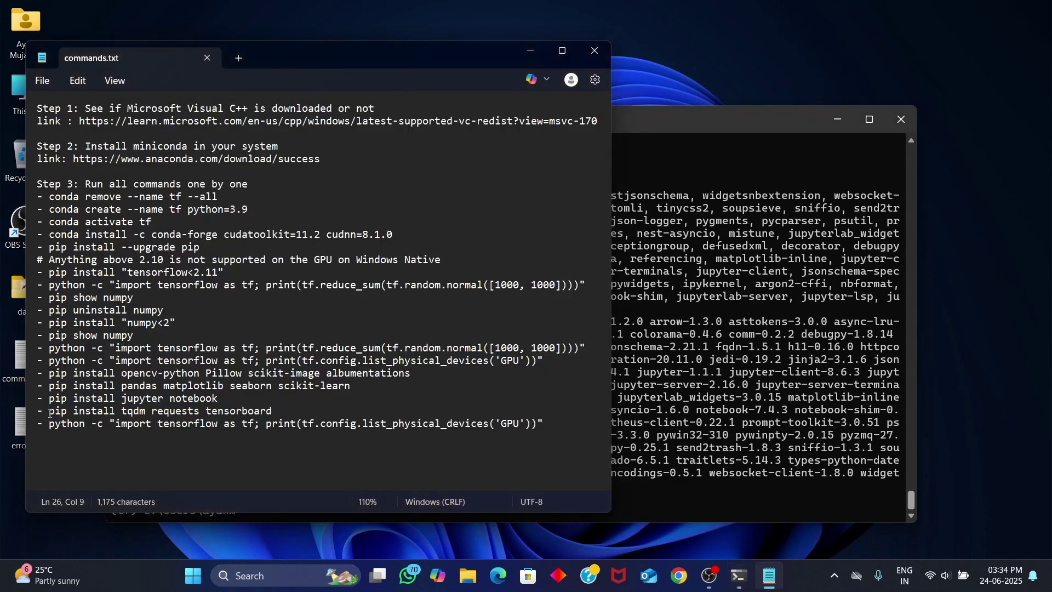
pyautogui.moveTo(49, 411); pyautogui.dragTo(273, 408)
pyautogui.hotkey('ctrl', 'c')
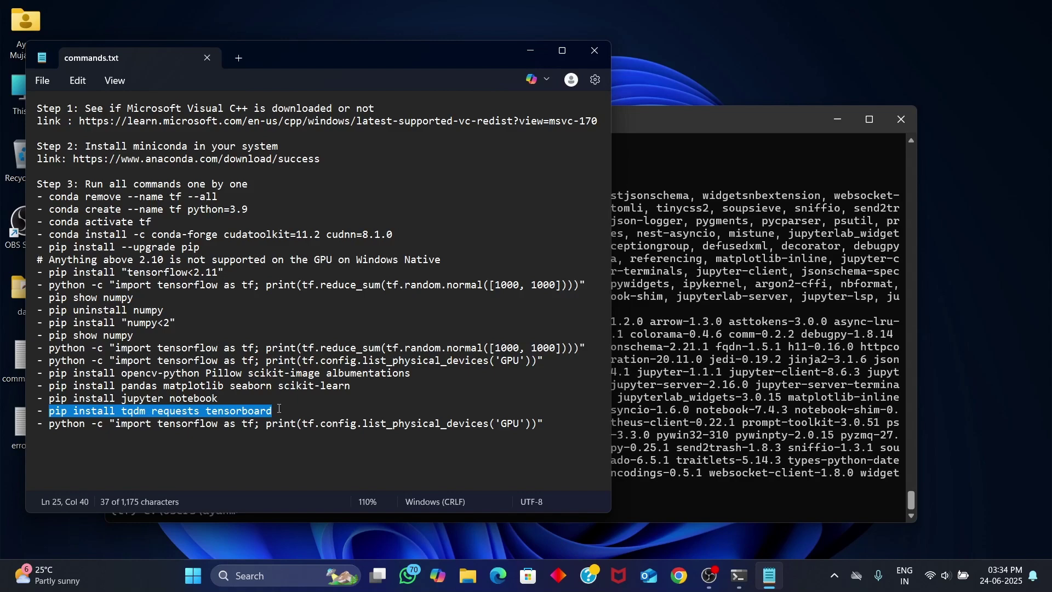
pyautogui.click(729, 467)
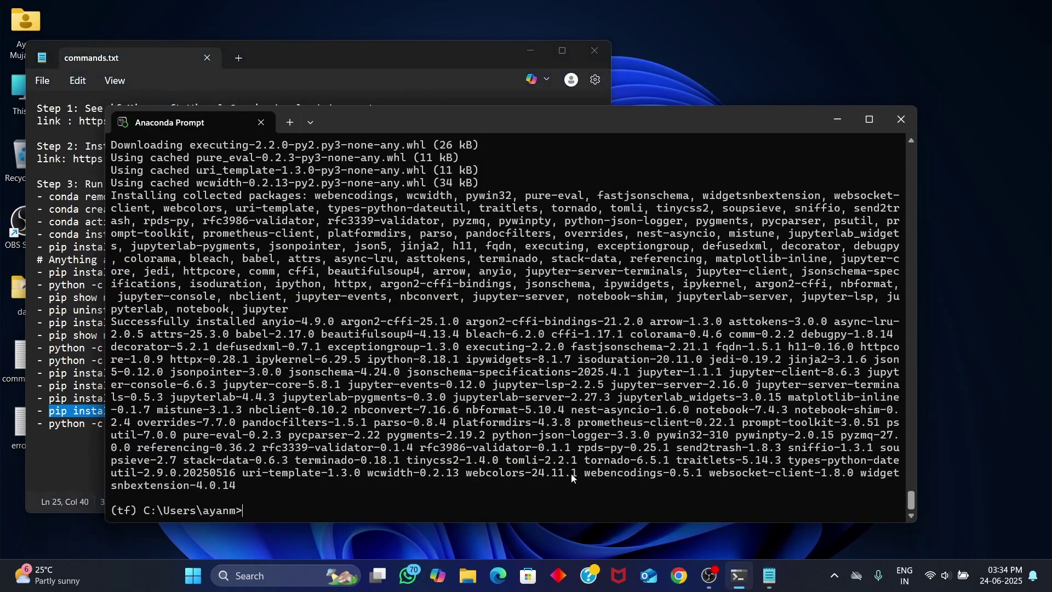
pyautogui.scroll(9, 573, 474)
pyautogui.scroll(-9, 574, 473)
pyautogui.press('Up')
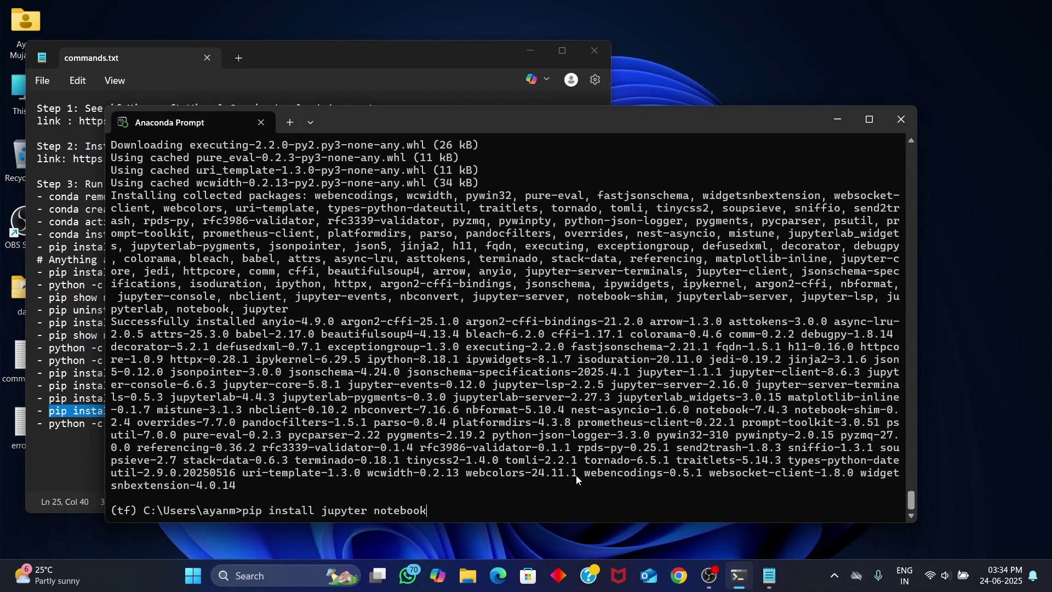
pyautogui.press('BackSpace')
pyautogui.press('BackSpace')
pyautogui.press('BackSpace')
pyautogui.press('BackSpace')
pyautogui.press('BackSpace')
pyautogui.press('BackSpace')
pyautogui.press('BackSpace')
pyautogui.press('BackSpace')
pyautogui.press('BackSpace')
pyautogui.press('BackSpace')
pyautogui.press('BackSpace')
pyautogui.press('BackSpace')
pyautogui.press('BackSpace')
pyautogui.press('BackSpace')
pyautogui.press('BackSpace')
pyautogui.press('BackSpace')
pyautogui.press('BackSpace')
pyautogui.press('BackSpace')
pyautogui.press('BackSpace')
pyautogui.press('BackSpace')
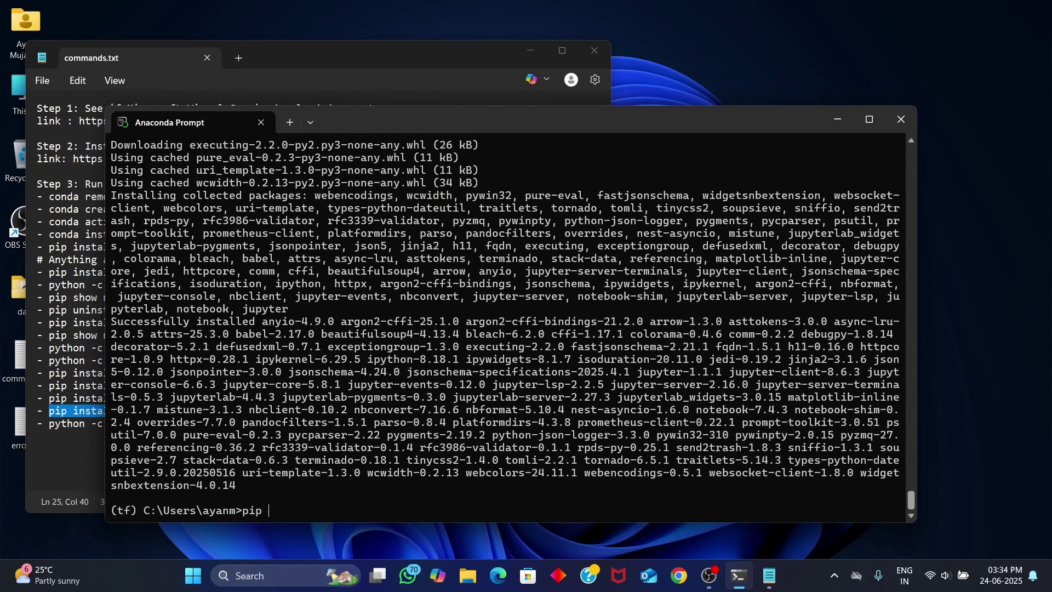
# Run the copied pip install tqdm requests tensorboard command in the tf environment.
pyautogui.hotkey('ctrl', 'v')
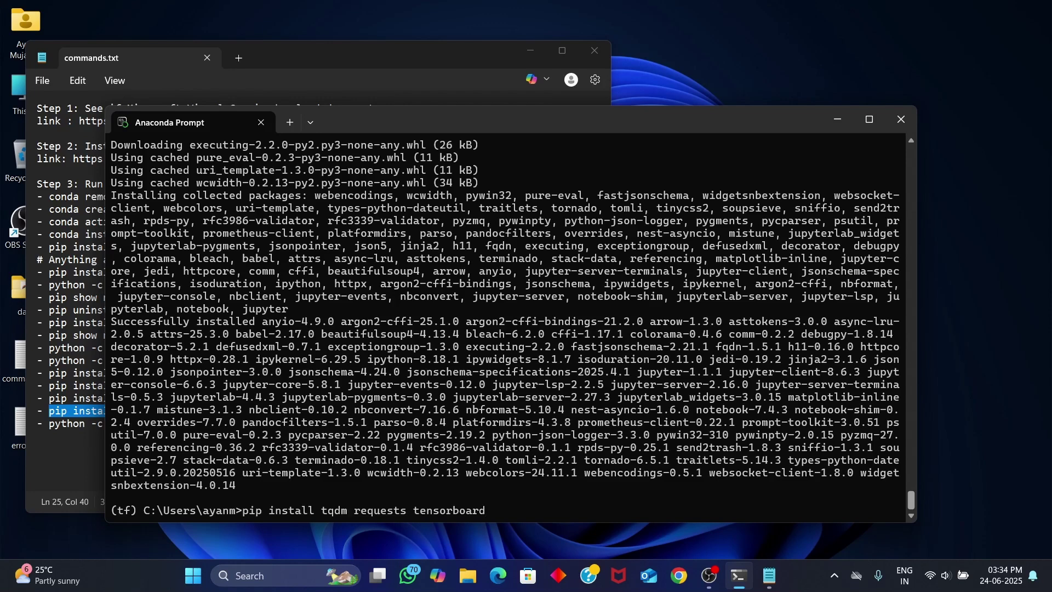
pyautogui.press('Return')
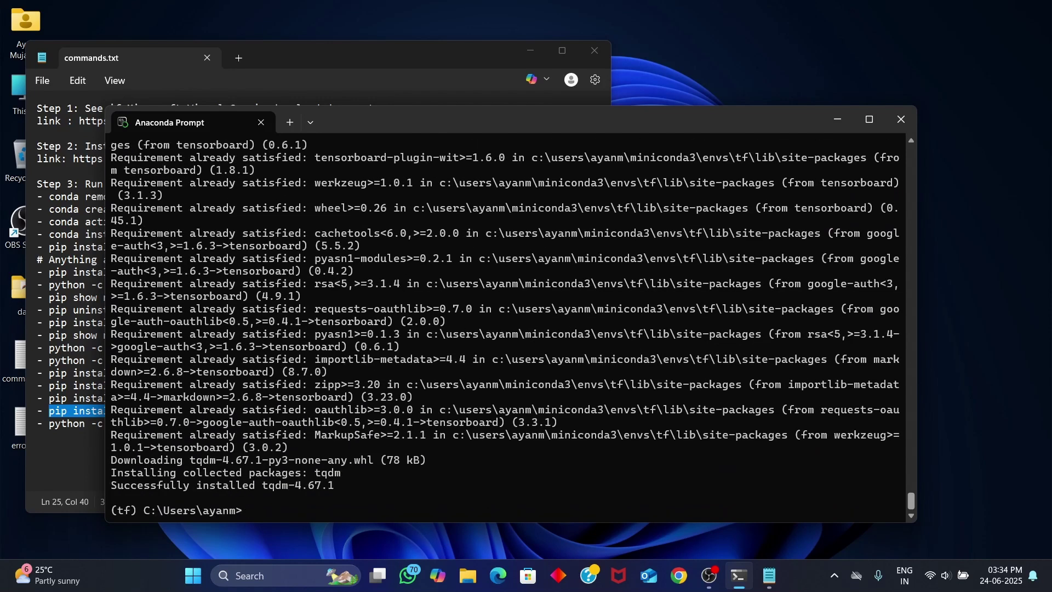
# Copy the final python -c GPU device listing command from commands.txt and run it in Anaconda Prompt.
pyautogui.hotkey('alt', 'Tab')
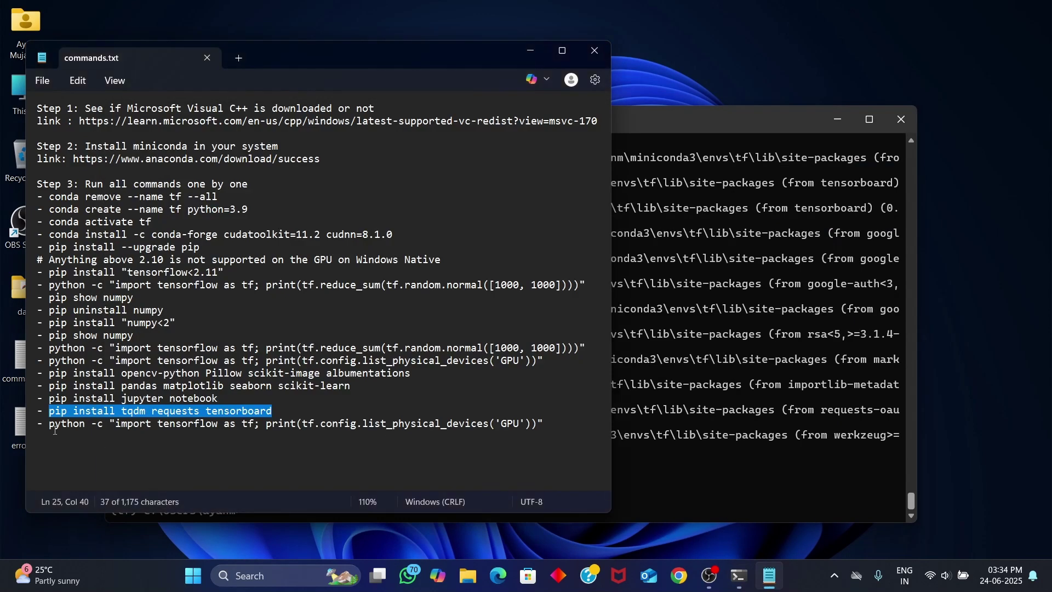
pyautogui.moveTo(48, 427); pyautogui.dragTo(563, 438)
pyautogui.hotkey('ctrl', 'c')
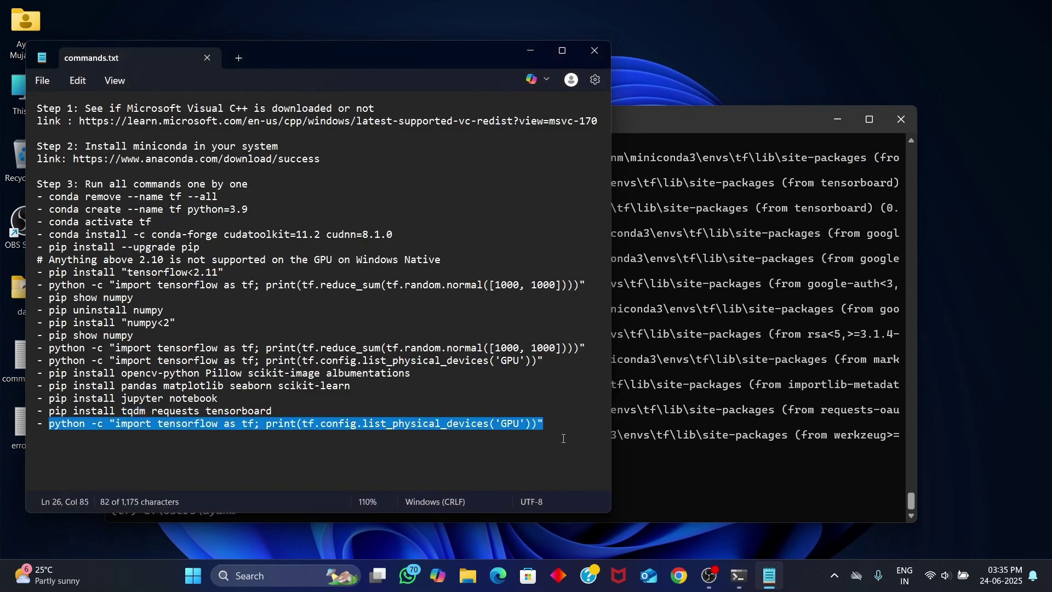
pyautogui.hotkey('alt', 'Tab')
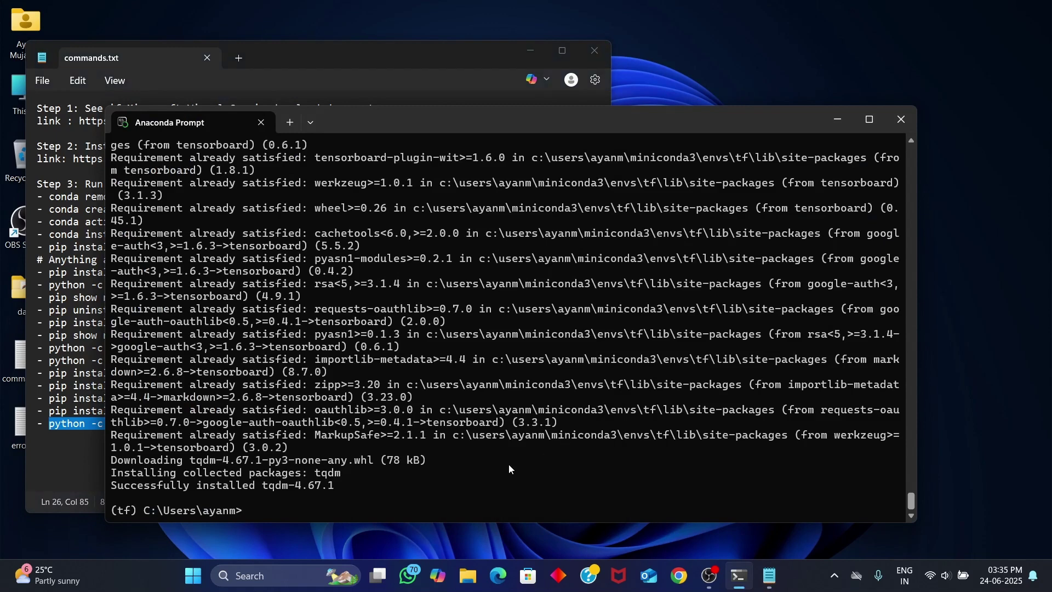
pyautogui.hotkey('ctrl', 'v')
pyautogui.press('Return')
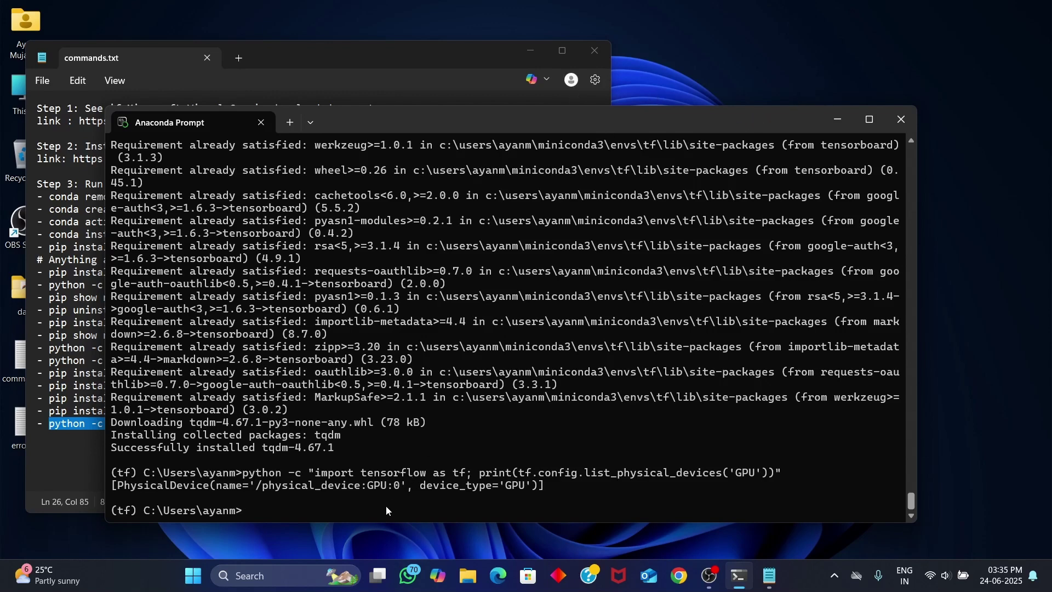
# Clear the terminal output with cls, then close Anaconda Prompt and commands.txt.
pyautogui.write('cls')
pyautogui.press('Return')
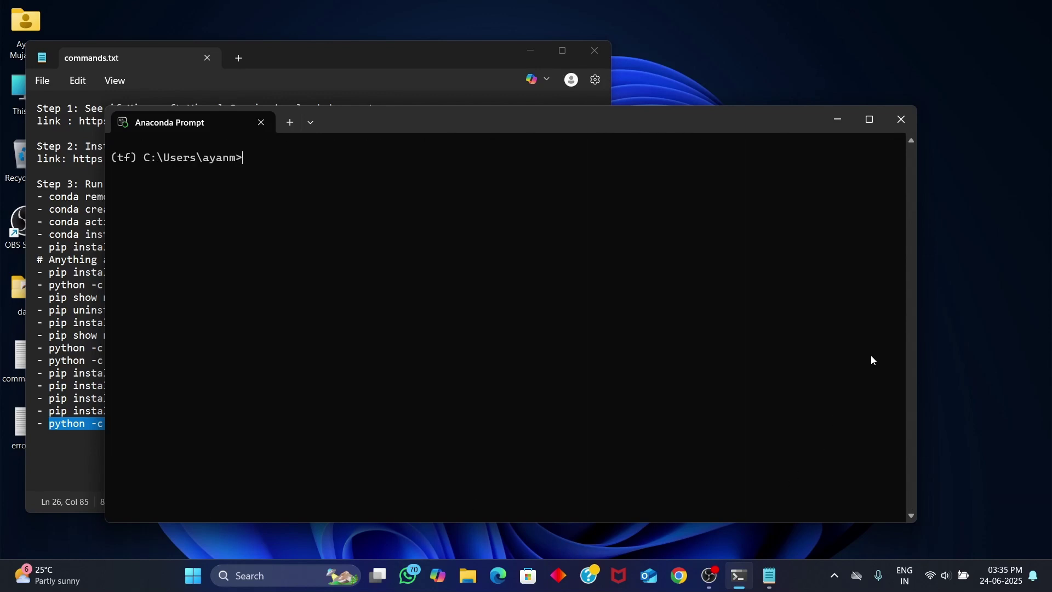
pyautogui.click(902, 119)
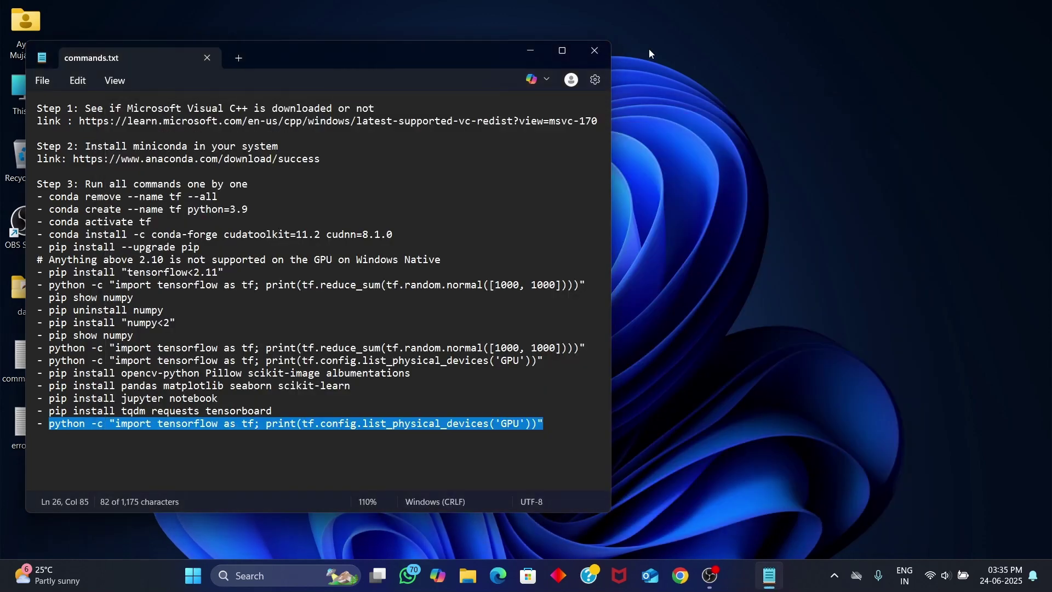
pyautogui.click(596, 51)
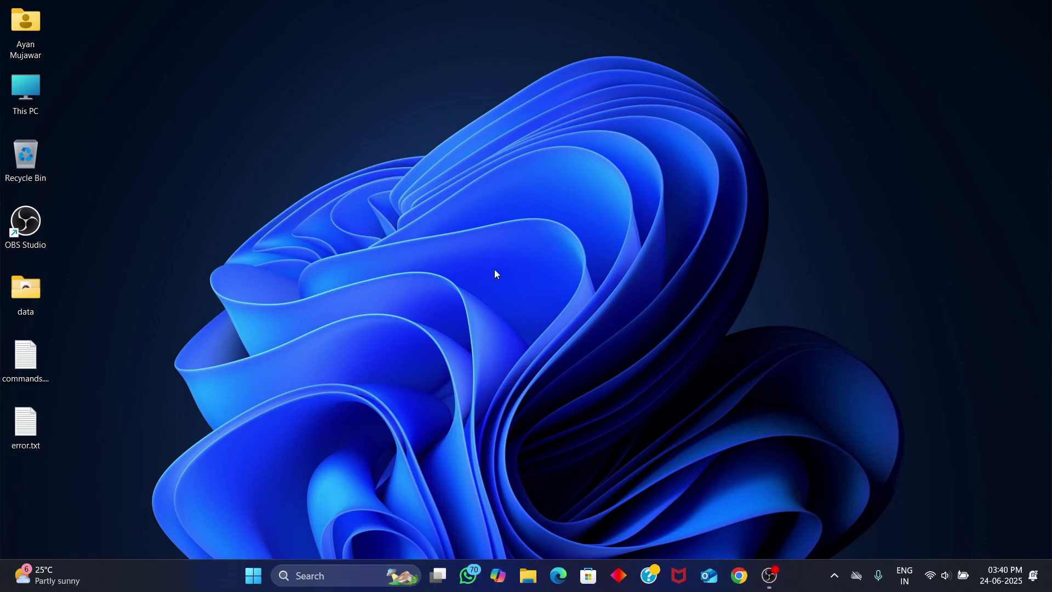
# Launch a new Anaconda Prompt from a search for ana and move its window clear of the desktop shortcuts.
pyautogui.press('super')
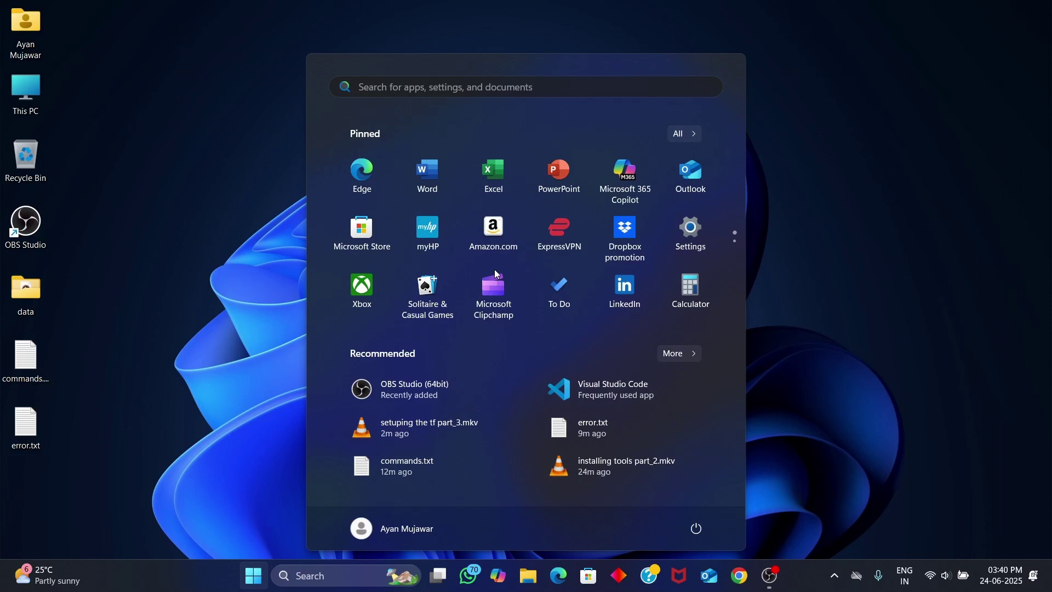
pyautogui.write('ana')
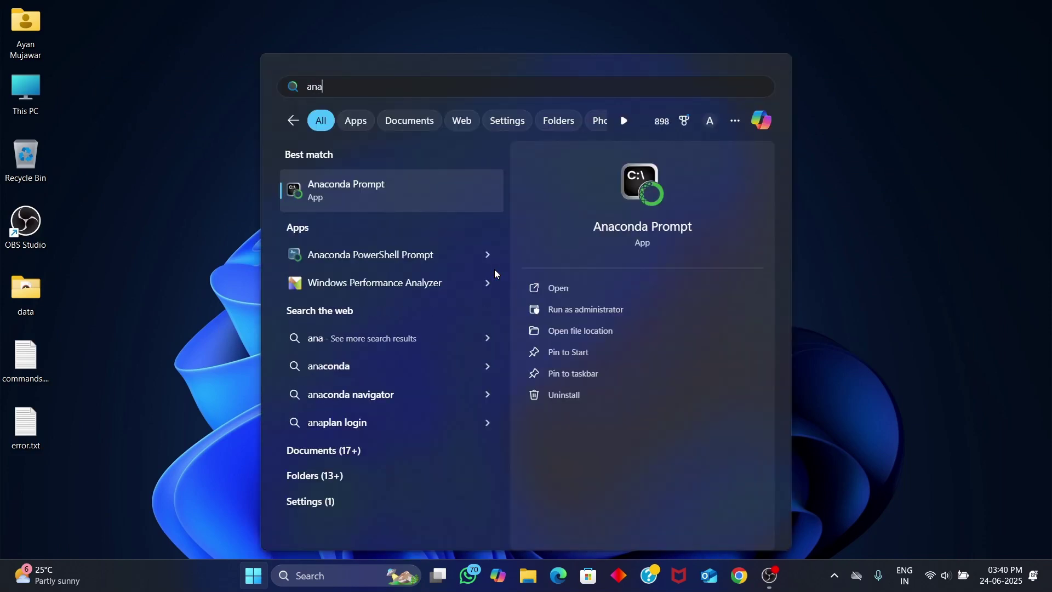
pyautogui.press('Return')
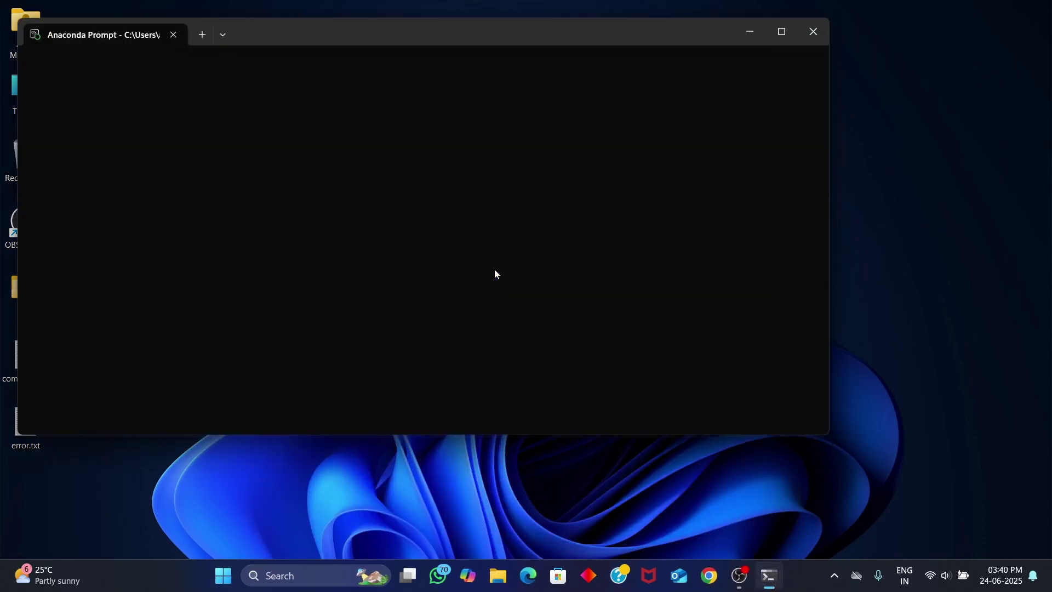
pyautogui.moveTo(460, 37); pyautogui.dragTo(601, 64)
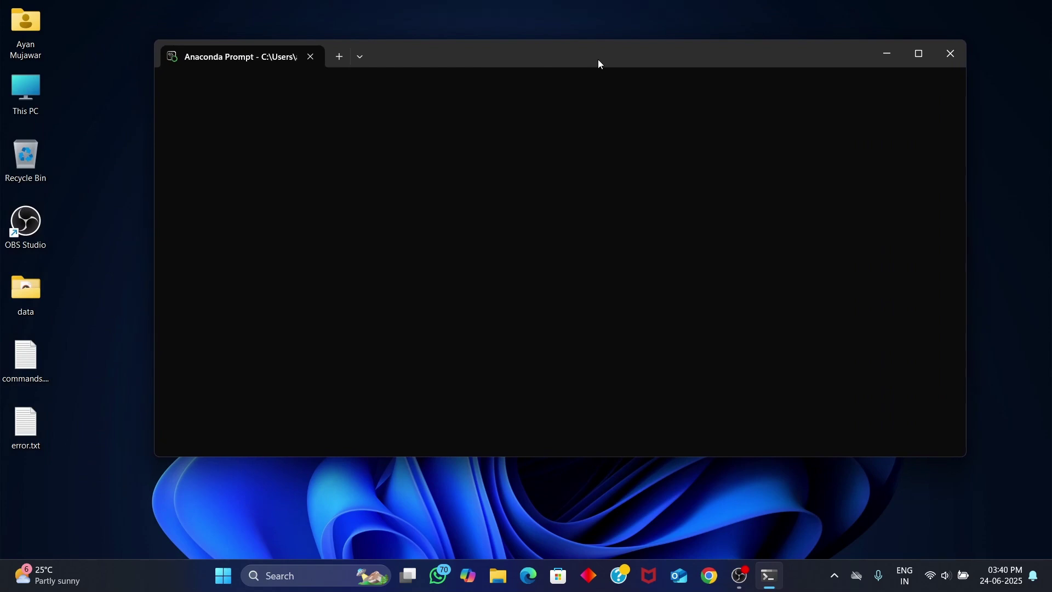
pyautogui.rightClick(1004, 167)
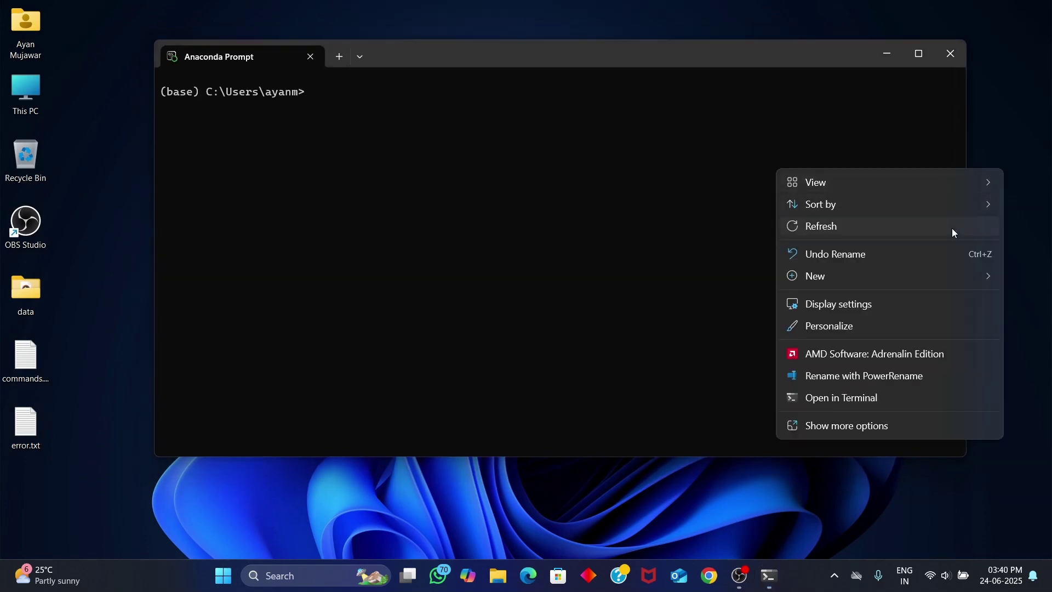
pyautogui.click(954, 229)
# Create a folder named my notebook on New Volume (D:).
pyautogui.doubleClick(18, 98)
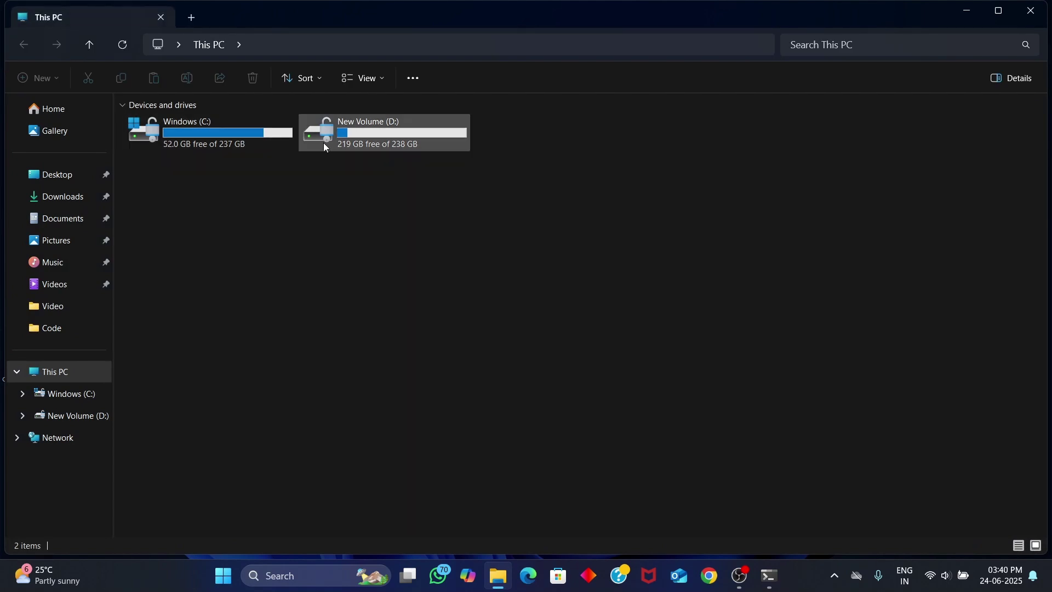
pyautogui.doubleClick(323, 142)
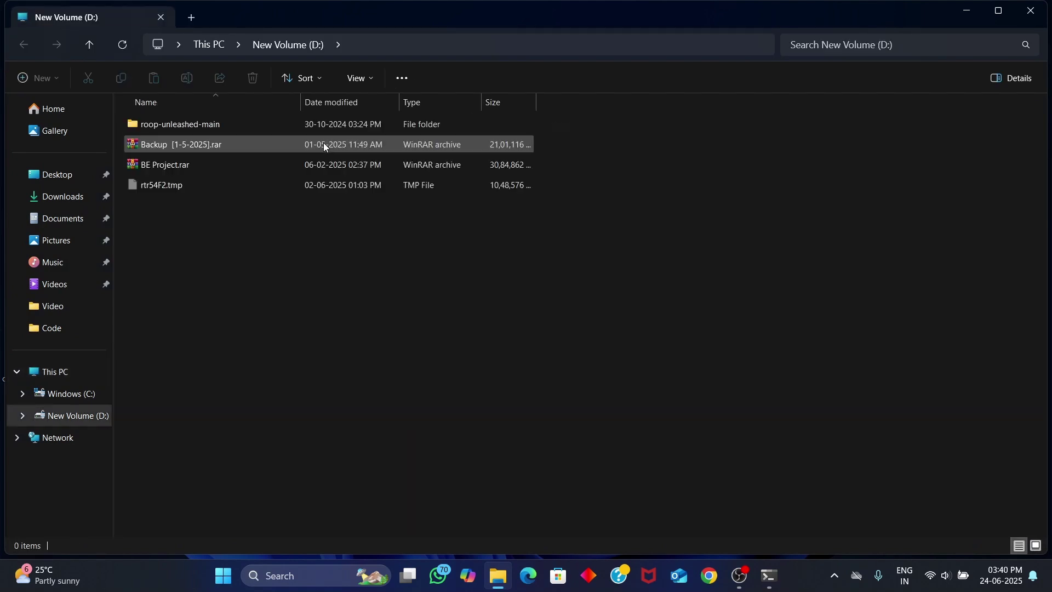
pyautogui.rightClick(317, 222)
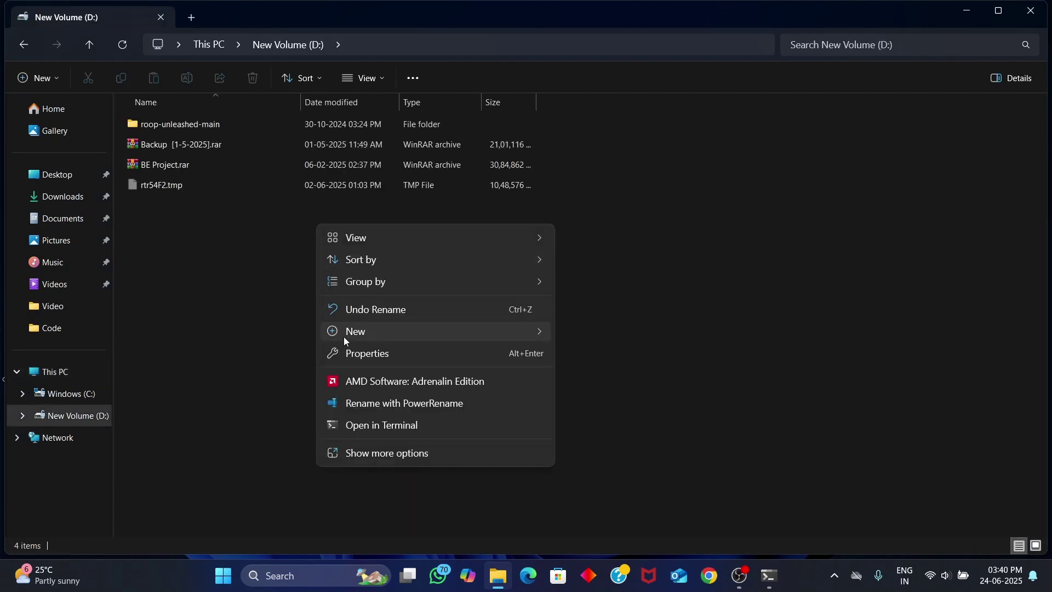
pyautogui.moveTo(347, 338)
pyautogui.click(581, 339)
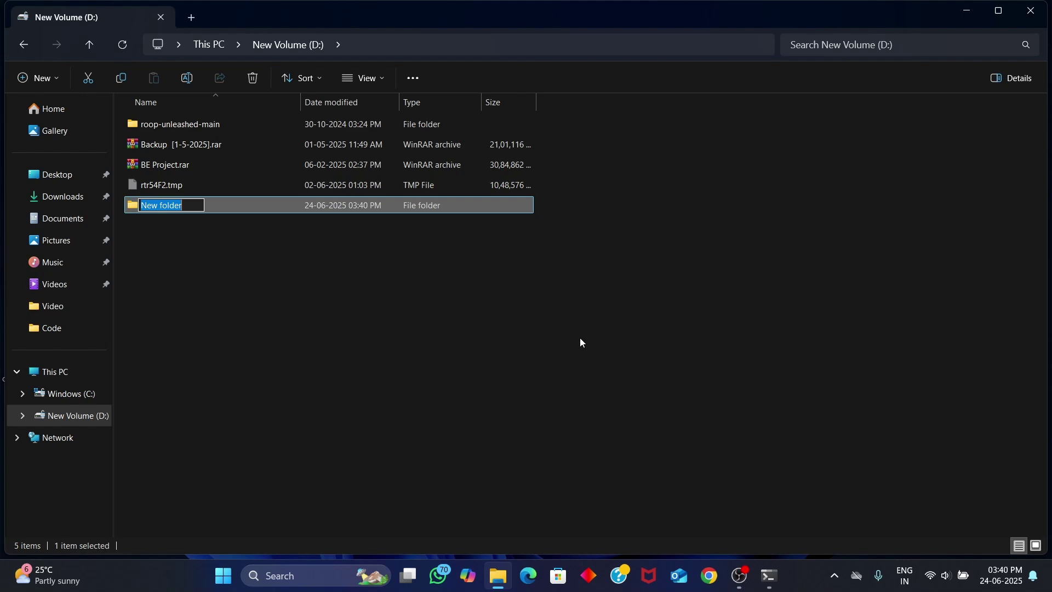
pyautogui.write('my notebook')
pyautogui.press('Return')
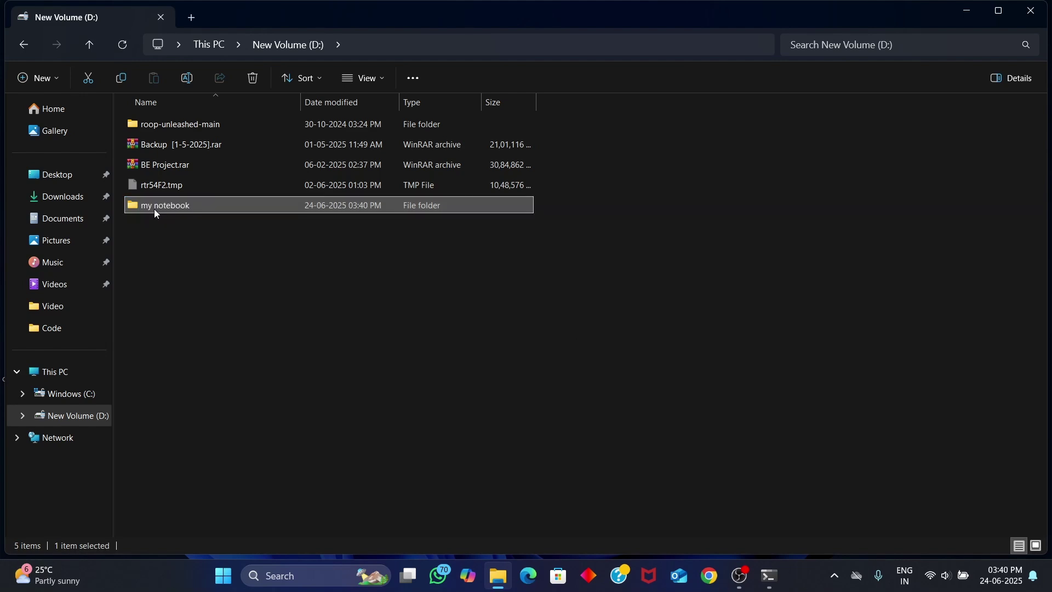
# Open the my notebook folder, copy its path, and return to Anaconda Prompt.
pyautogui.doubleClick(155, 213)
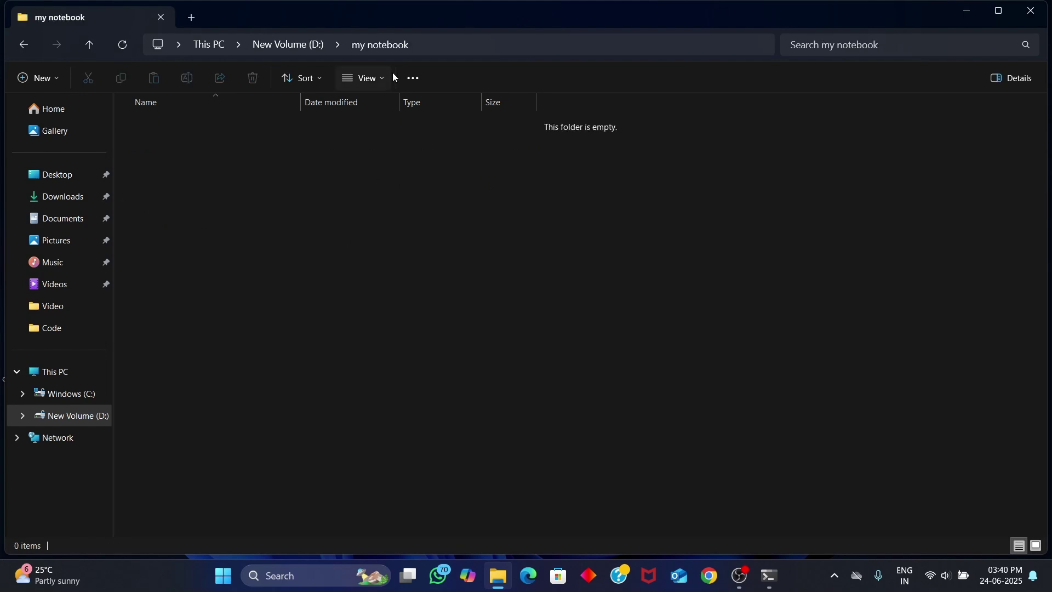
pyautogui.click(442, 51)
pyautogui.hotkey('ctrl', 'c')
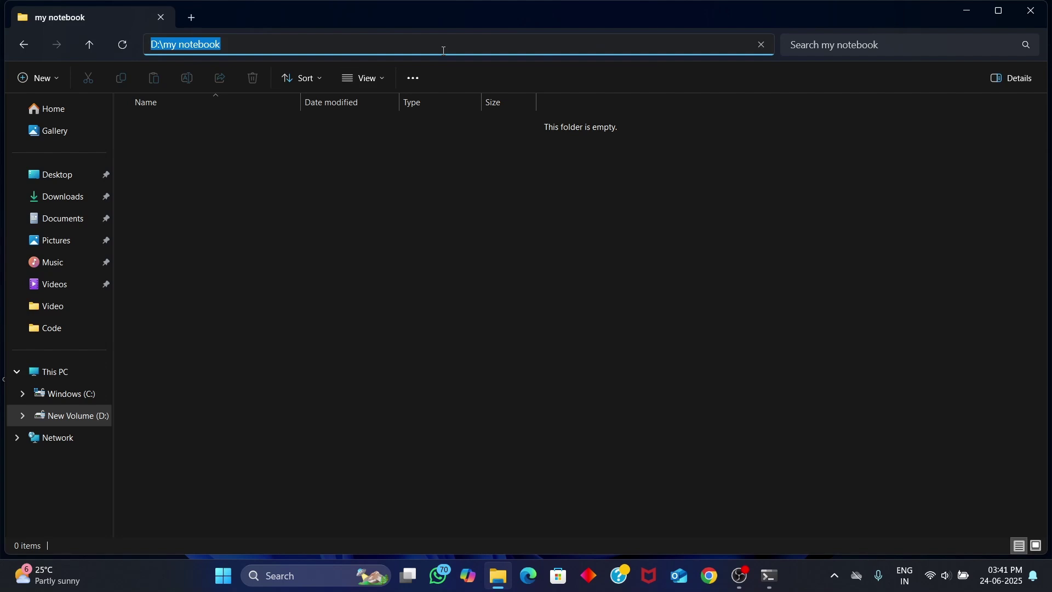
pyautogui.click(433, 294)
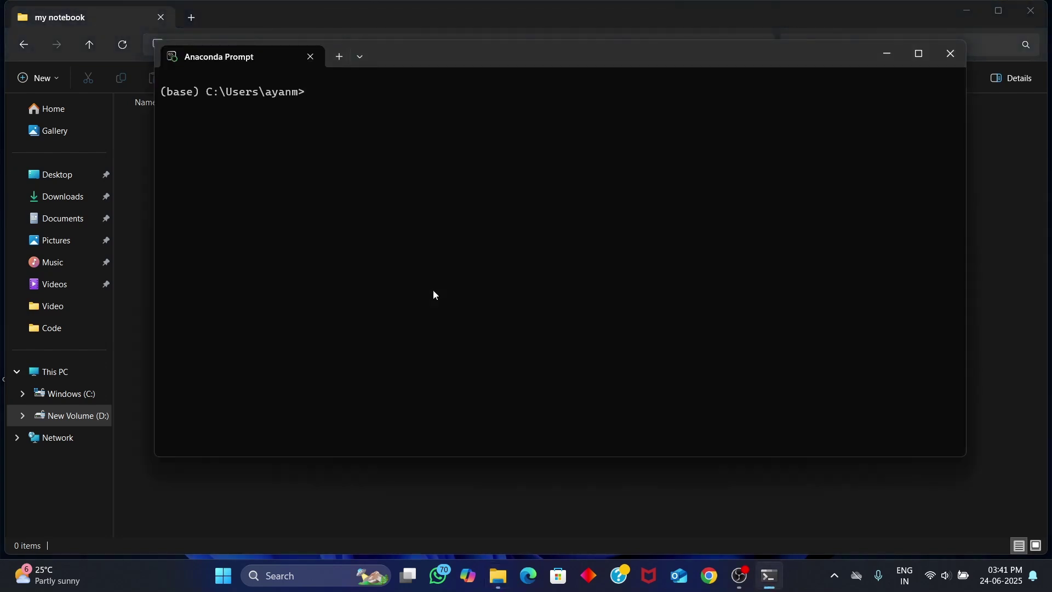
# Switch to the D: drive and change the working directory to D:\my notebook using the copied path.
pyautogui.write('D:')
pyautogui.press('Return')
pyautogui.write('cd')
pyautogui.hotkey('ctrl', 'v')
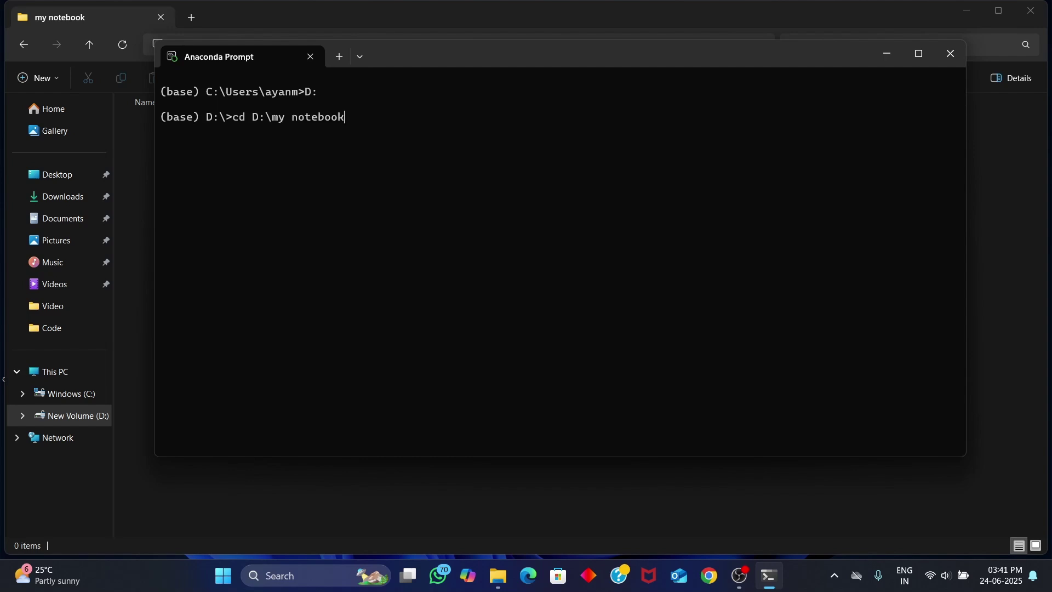
pyautogui.press('Return')
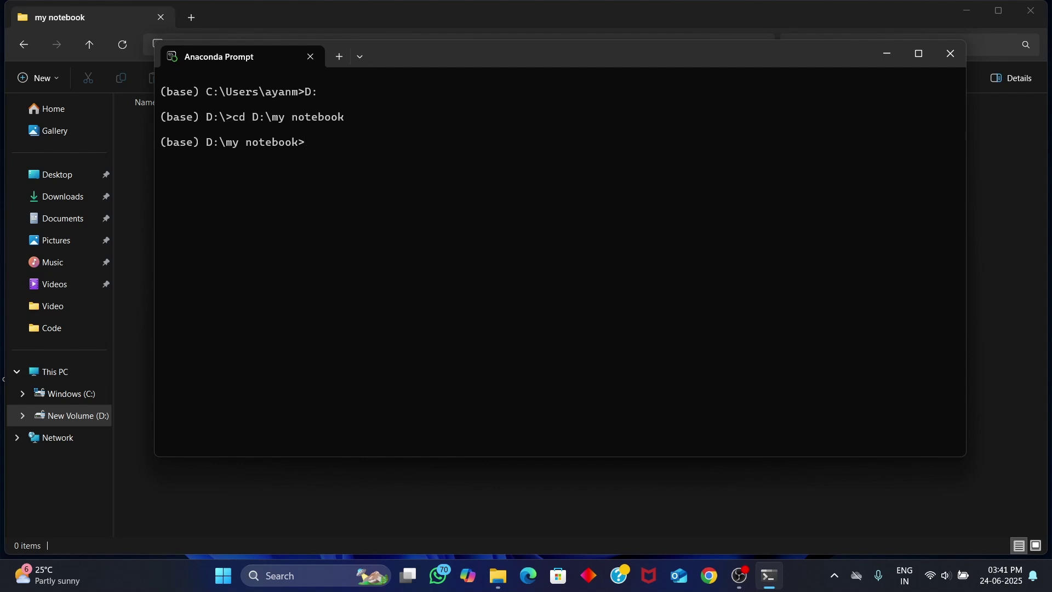
# Activate the tf environment from the D:\my notebook directory with conda activate tf.
pyautogui.moveTo(202, 142); pyautogui.dragTo(307, 143)
pyautogui.hotkey('ctrl', 'c')
pyautogui.write('conda activate tf')
pyautogui.moveTo(420, 141)
pyautogui.mouseDown()
pyautogui.moveTo(301, 142)
pyautogui.moveTo(246, 156)
pyautogui.moveTo(438, 139)
pyautogui.mouseUp()
pyautogui.click(274, 143)
pyautogui.click(439, 138)
pyautogui.press('Return')
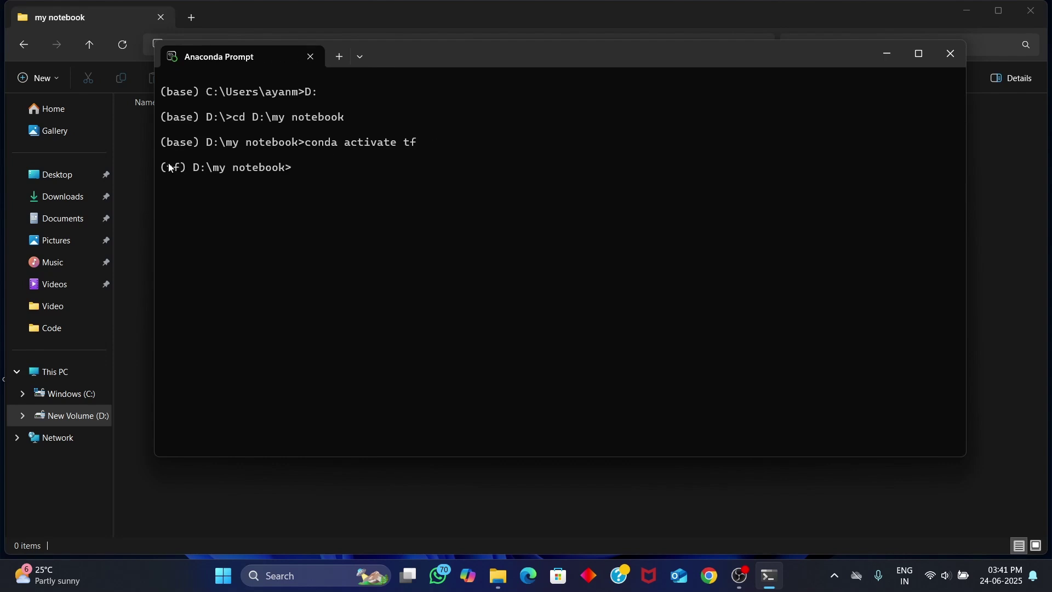
# Start the Jupyter server from the tf environment by running jupyter notebook.
pyautogui.moveTo(162, 168); pyautogui.dragTo(193, 171)
pyautogui.click(304, 168)
pyautogui.write('jupyt')
pyautogui.write('er noteb')
pyautogui.write('ook')
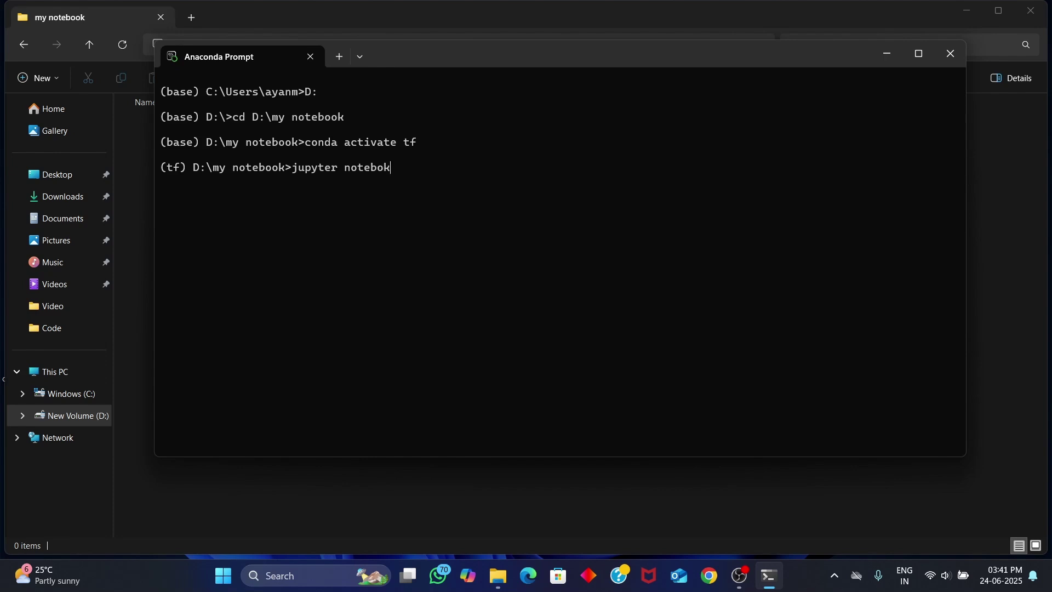
pyautogui.press('BackSpace')
pyautogui.press('BackSpace')
pyautogui.write('ok')
pyautogui.press('Return')
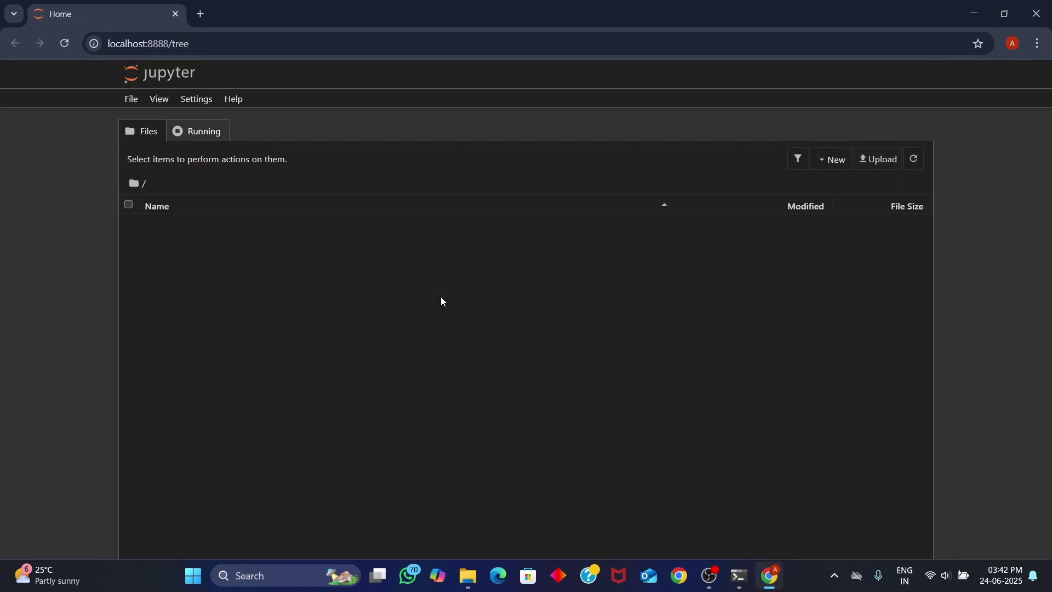
# Create a Python 3 (ipykernel) notebook and paste the TensorFlow GPU-check code from the clipboard history into its first cell.
pyautogui.click(837, 166)
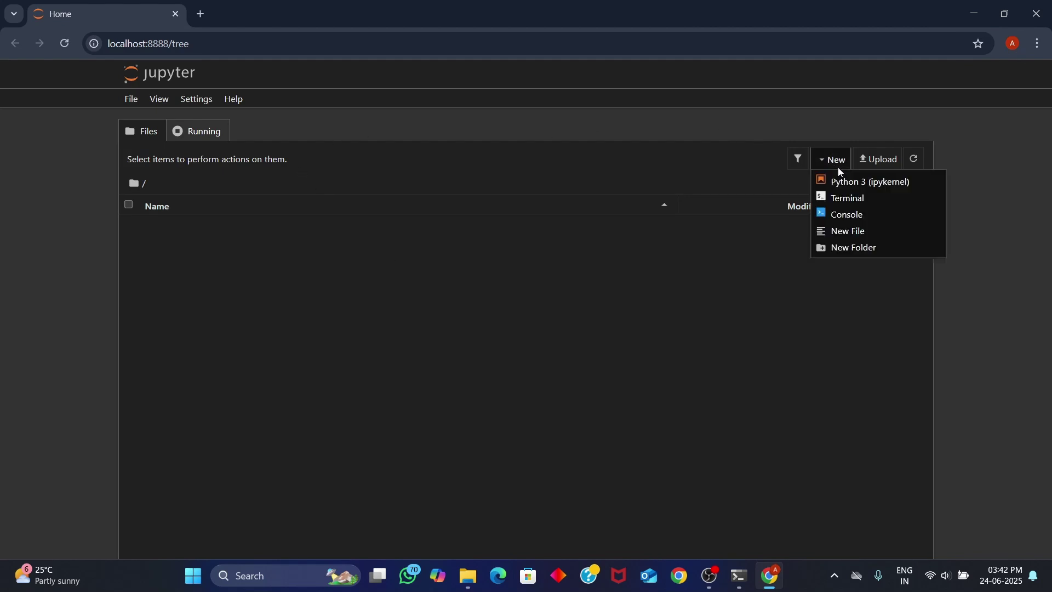
pyautogui.click(842, 180)
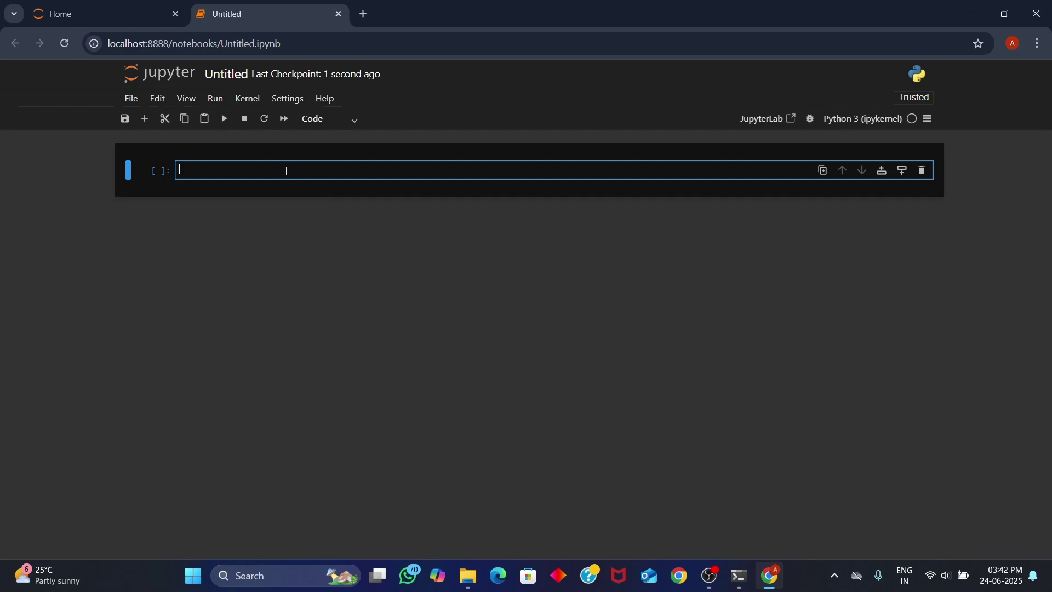
pyautogui.press('super+v')
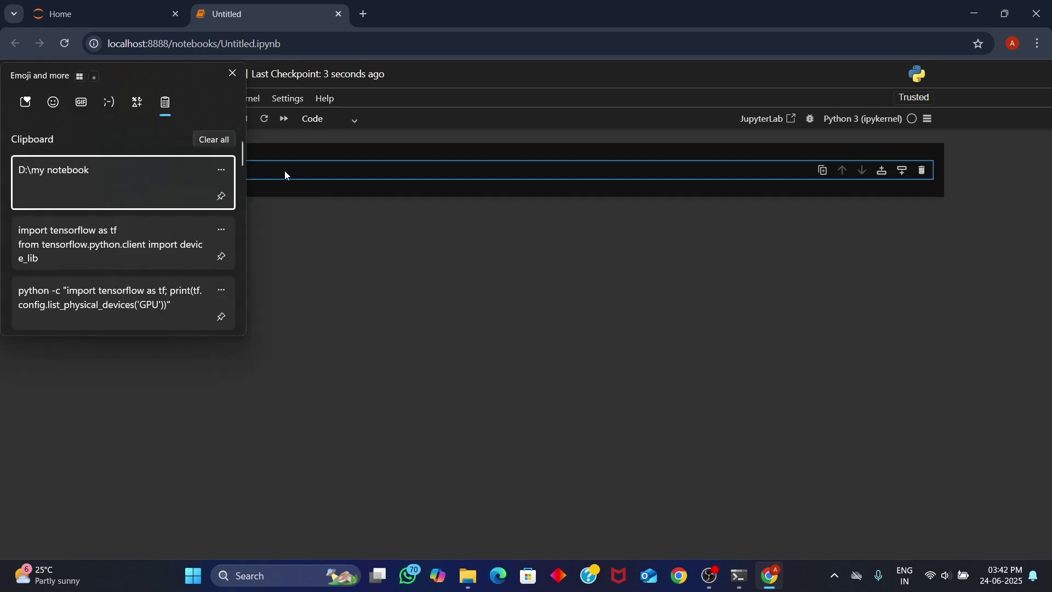
pyautogui.click(129, 234)
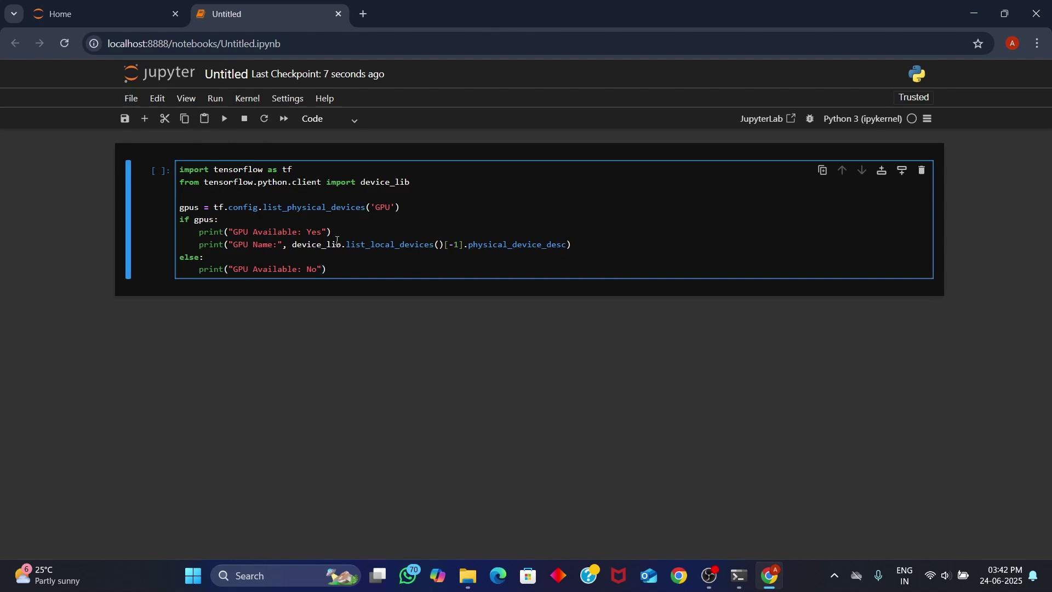
# Run the GPU-check cell with a new cell below it, and review the printed GPU availability and name.
pyautogui.moveTo(233, 232); pyautogui.dragTo(317, 232)
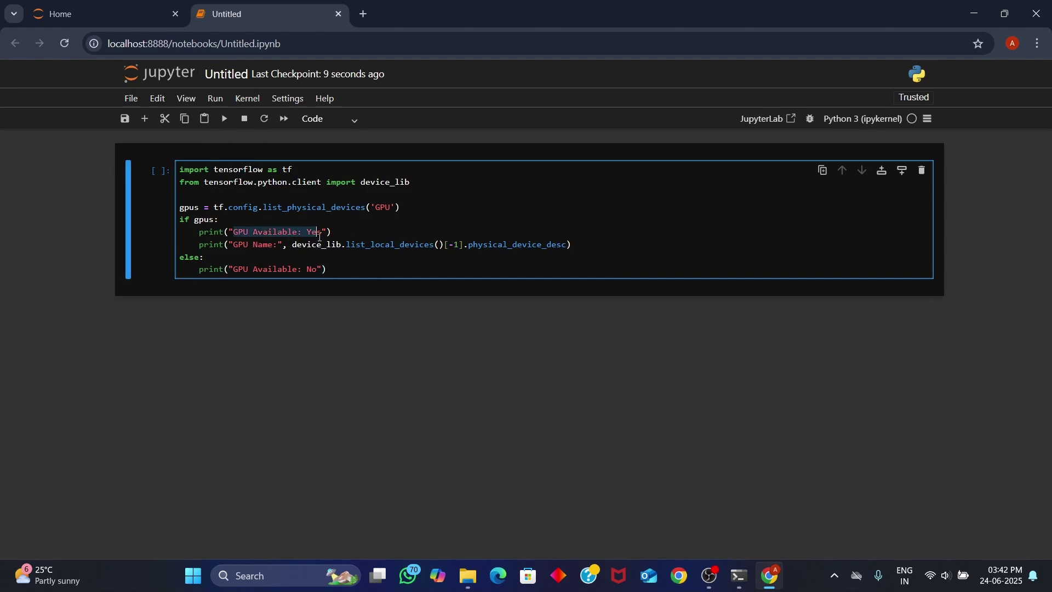
pyautogui.moveTo(234, 245); pyautogui.dragTo(282, 245)
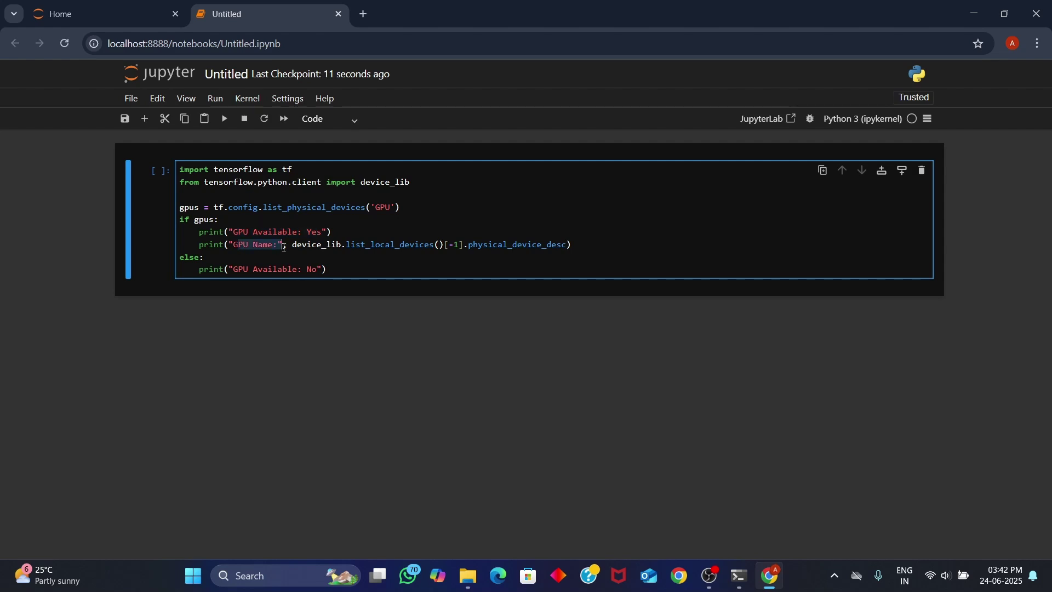
pyautogui.click(303, 268)
pyautogui.hotkey('alt', 'Return')
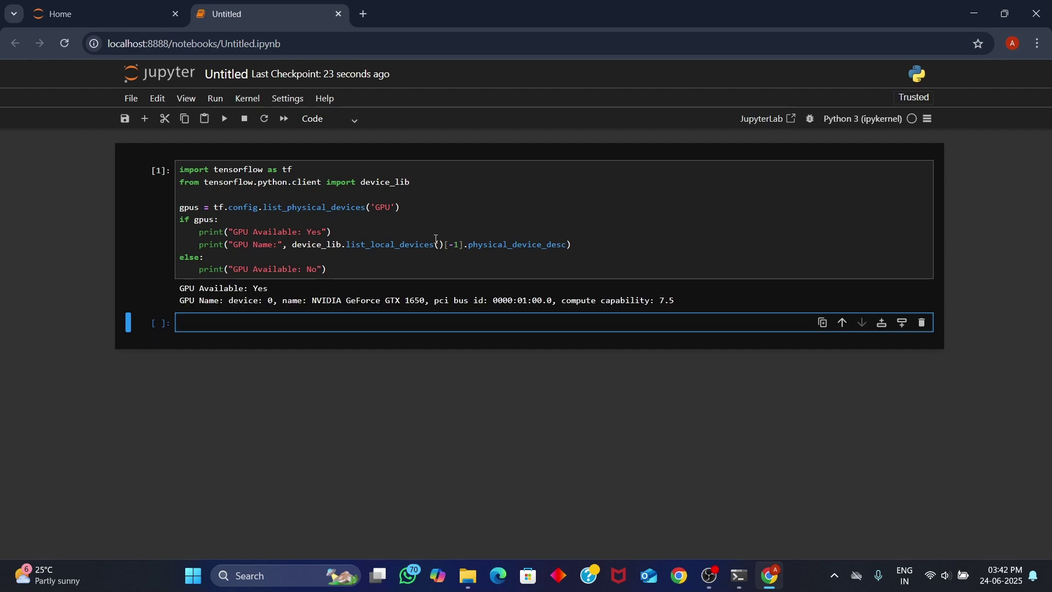
pyautogui.moveTo(180, 289); pyautogui.dragTo(272, 294)
pyautogui.moveTo(180, 301); pyautogui.dragTo(679, 300)
pyautogui.click(448, 255)
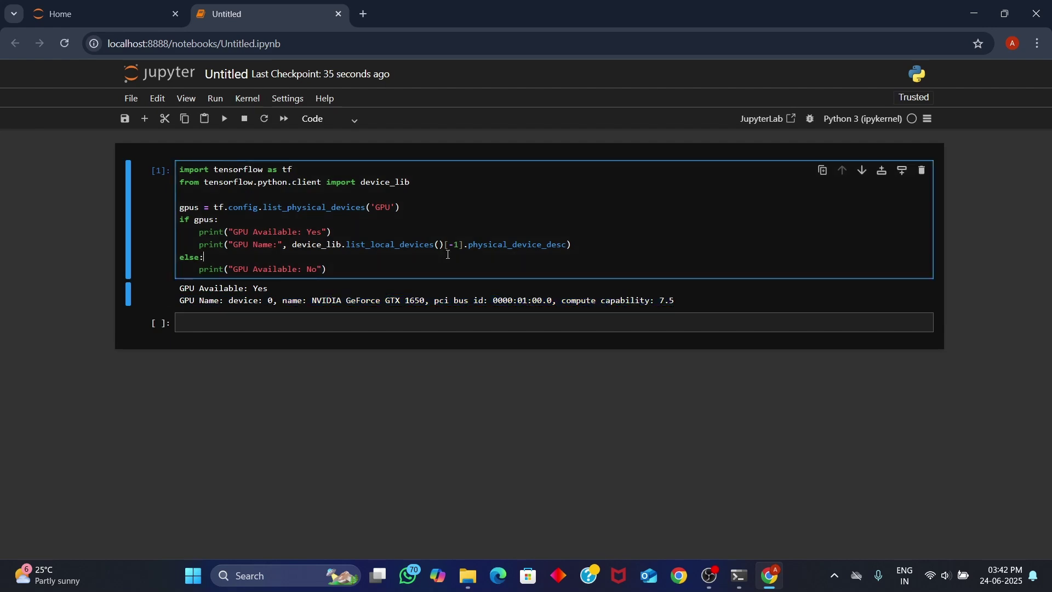
pyautogui.click(711, 576)
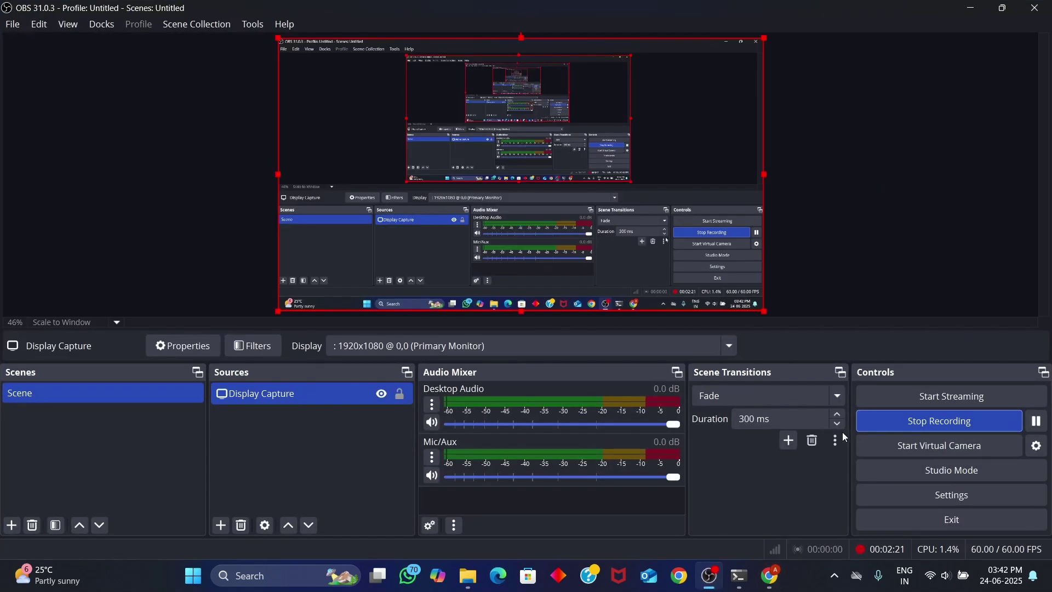
pyautogui.click(880, 423)
pyautogui.click(972, 8)
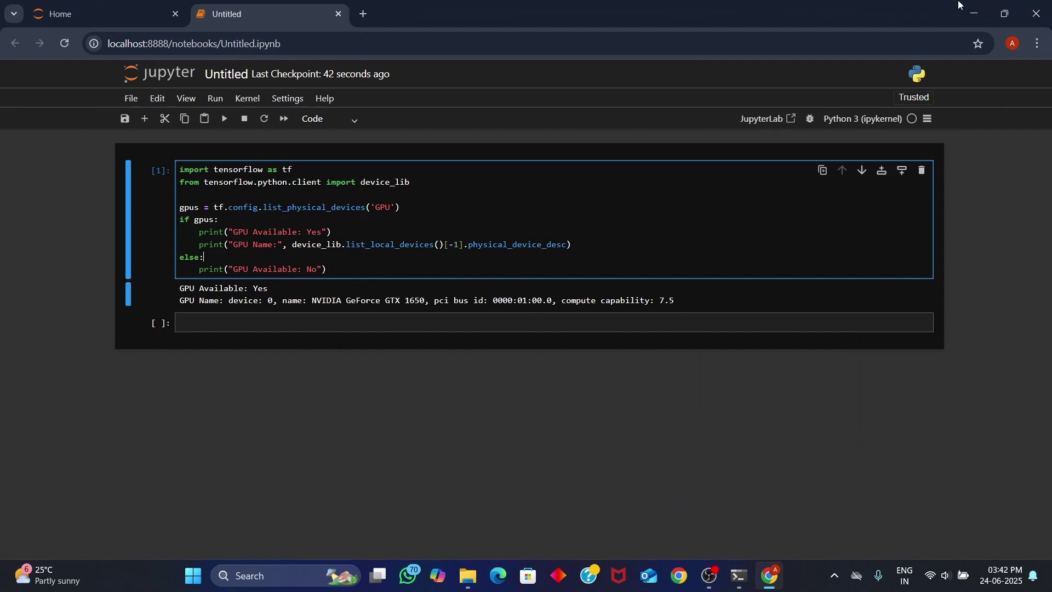
# Minimize the open windows to show the desktop, refresh it, and open the commands.txt file in Notepad.
pyautogui.click(972, 12)
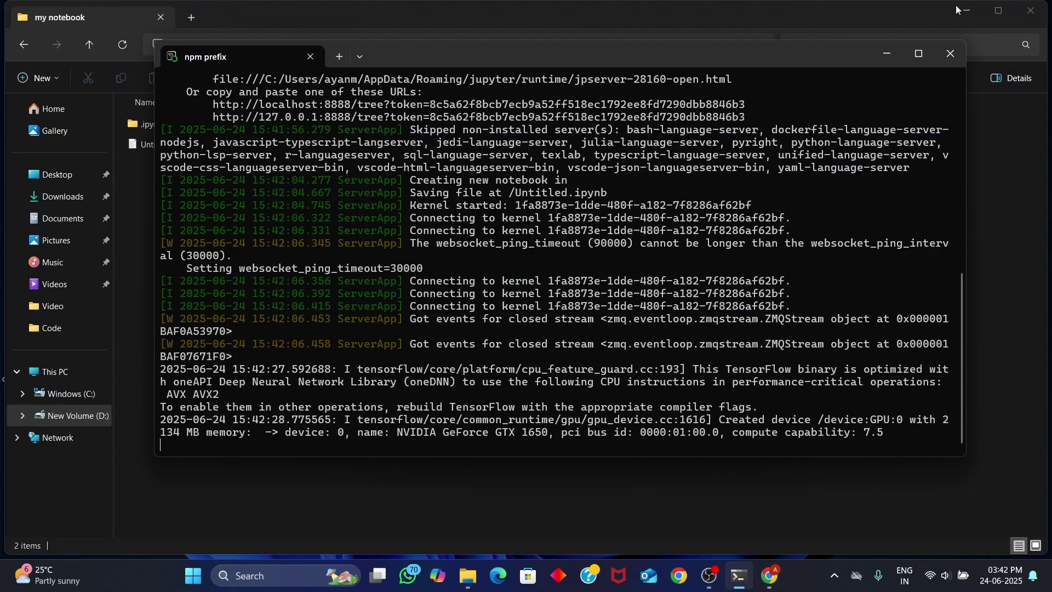
pyautogui.press('super+d')
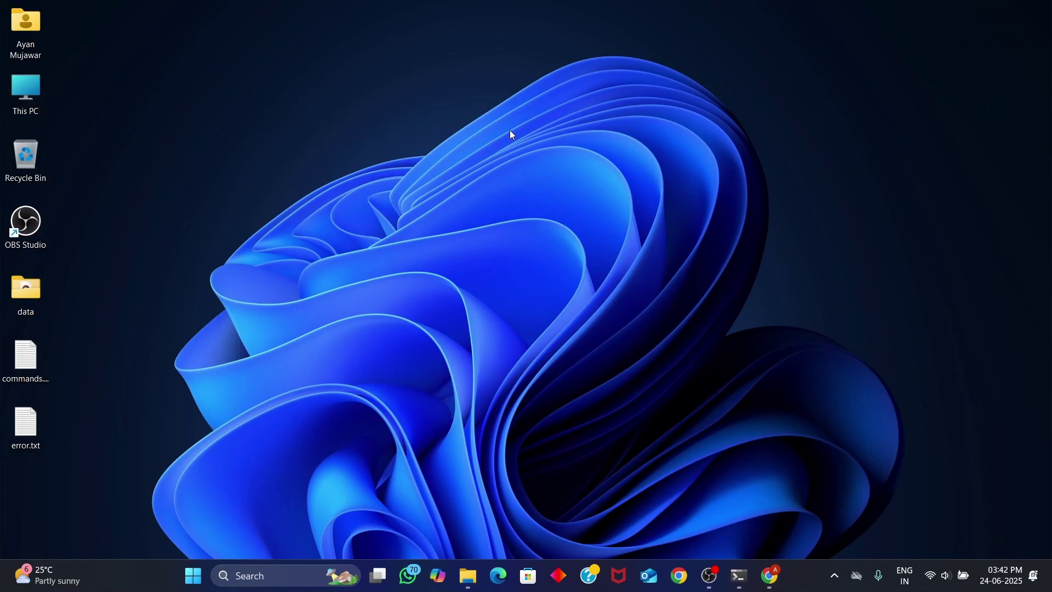
pyautogui.rightClick(509, 102)
pyautogui.click(548, 158)
pyautogui.doubleClick(23, 373)
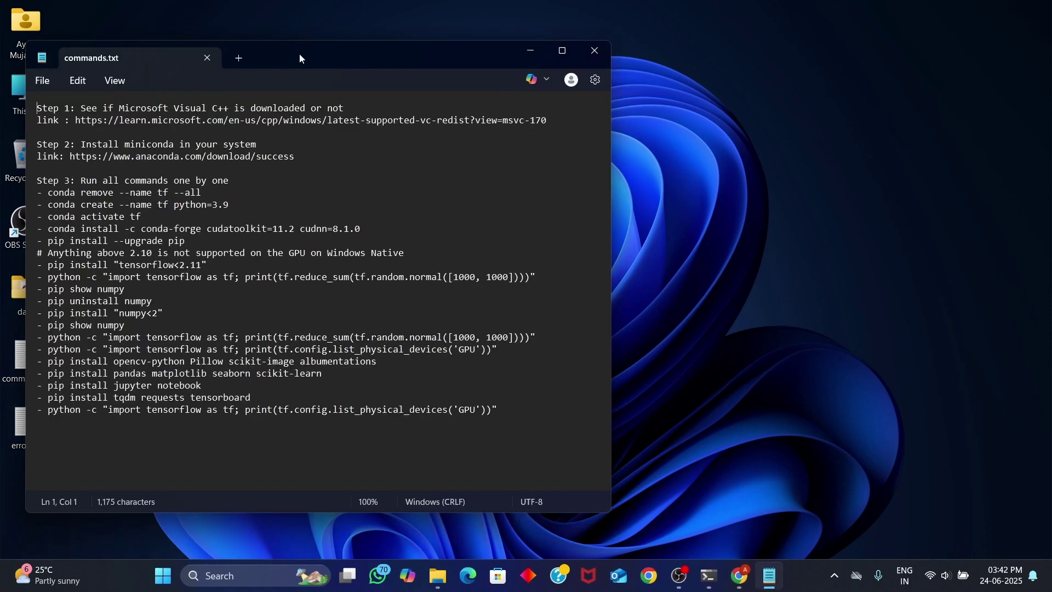
pyautogui.moveTo(299, 54); pyautogui.dragTo(430, 64)
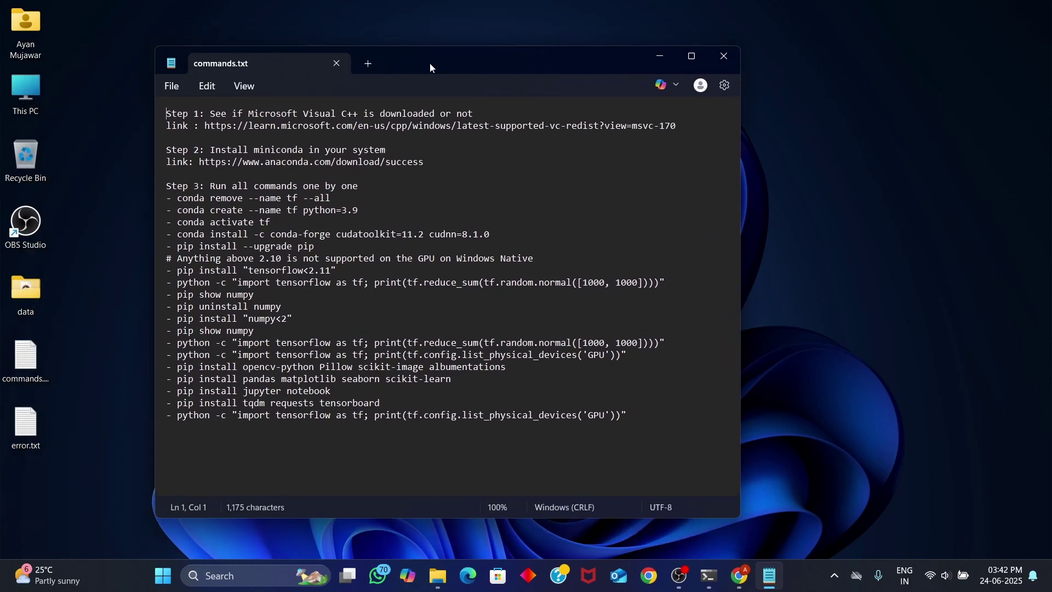
# Zoom the commands.txt text to 110%, review the full list of setup steps and commands, and close the file.
pyautogui.press('alt')
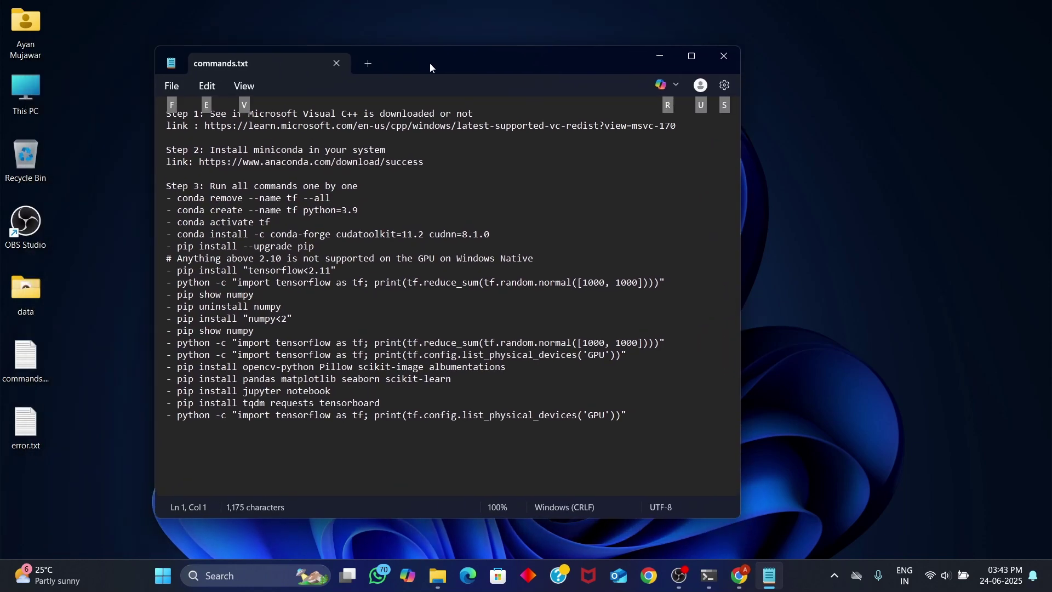
pyautogui.press('alt')
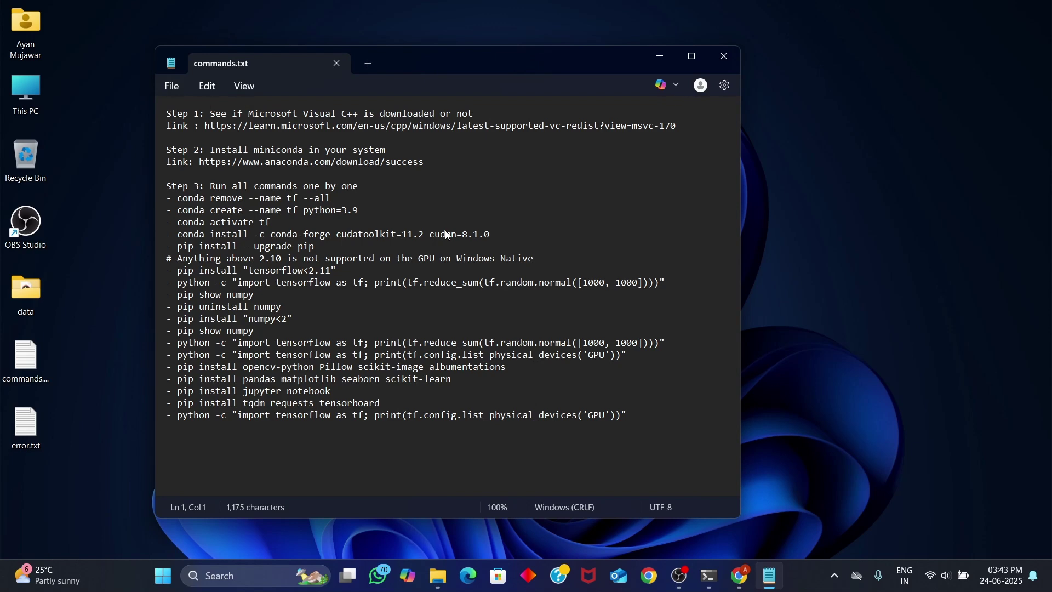
pyautogui.hotkey('ctrl', '+')
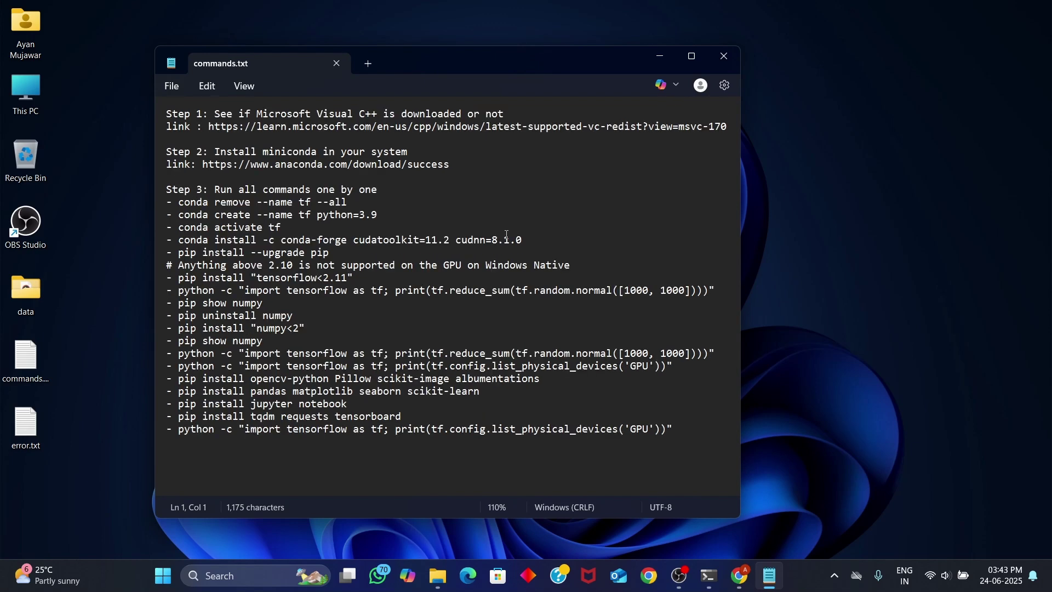
pyautogui.moveTo(166, 113); pyautogui.dragTo(693, 427)
pyautogui.click(694, 428)
pyautogui.click(724, 56)
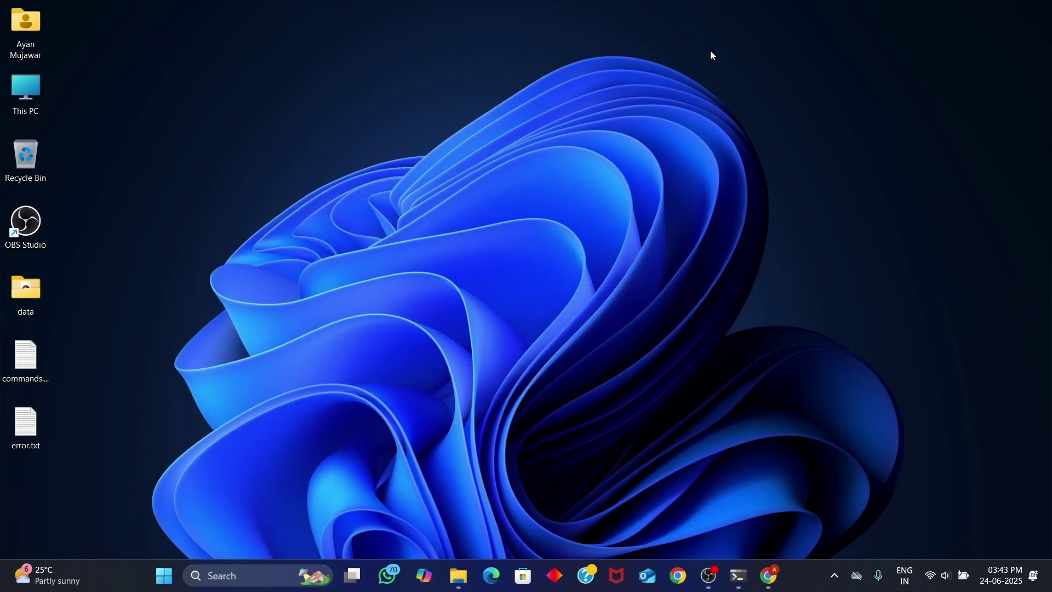